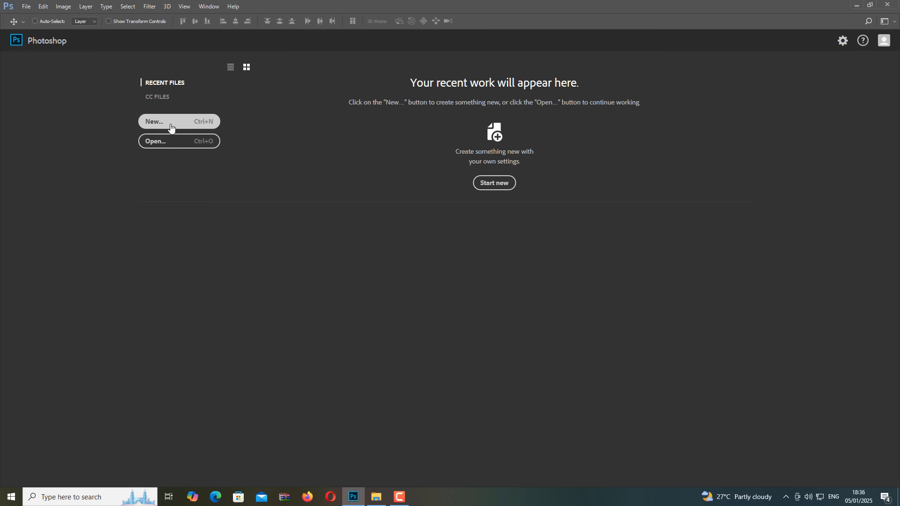
Create a new document 36 inches wide and 12 inches high at a resolution of 300 pixels/inch.
left_click(171, 128)
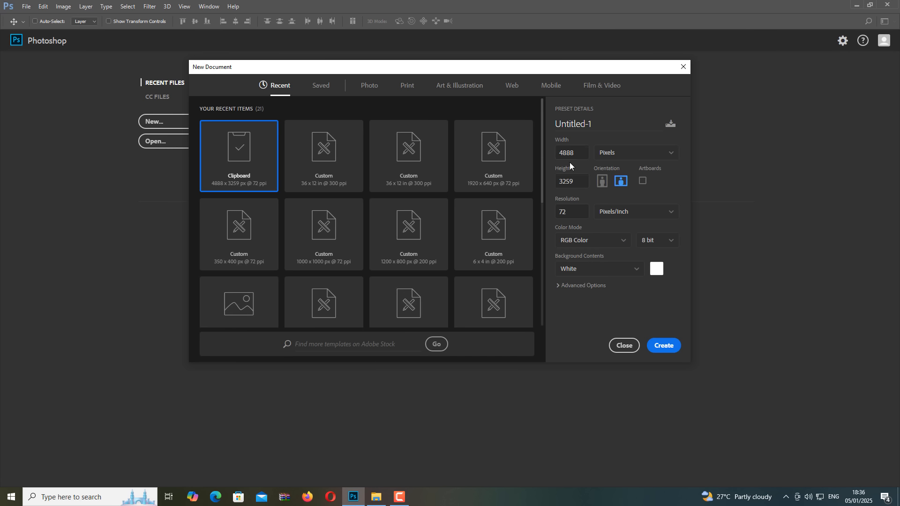
left_click(614, 152)
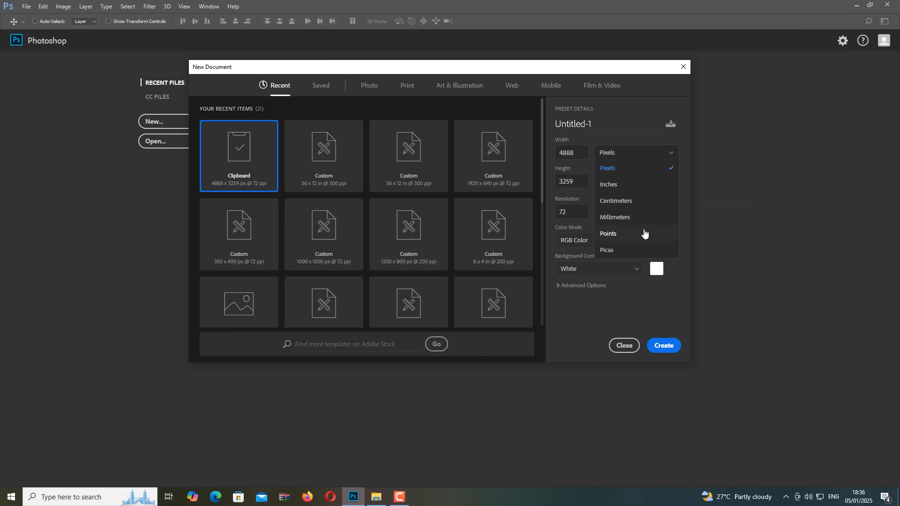
left_click(623, 183)
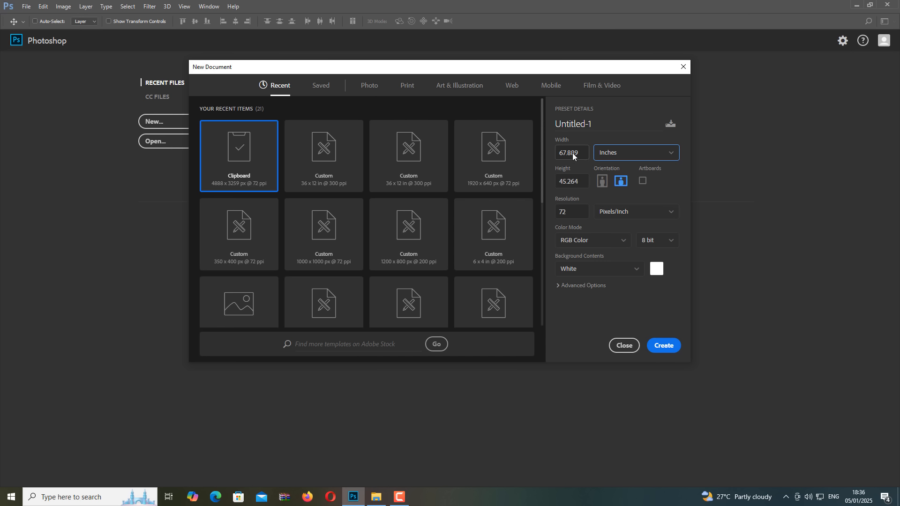
left_click_drag(580, 153, 557, 154)
key("Tab")
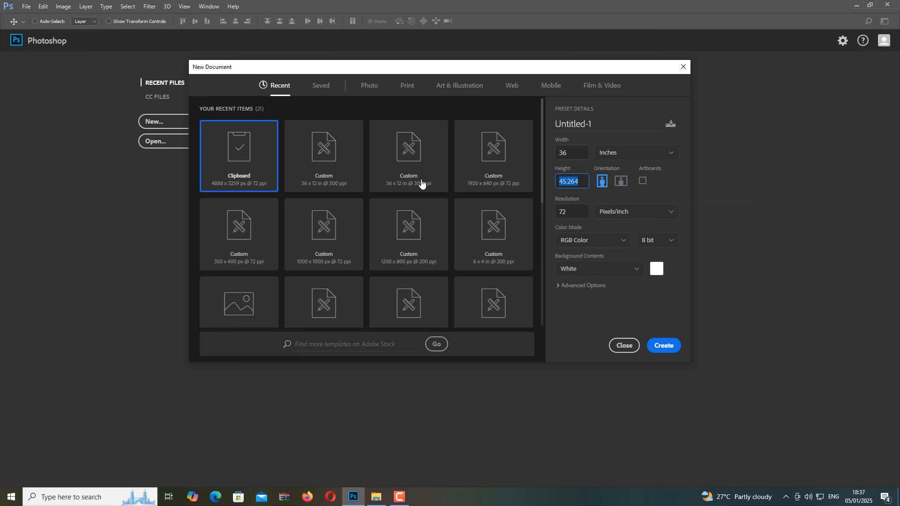
type("12")
key("Tab")
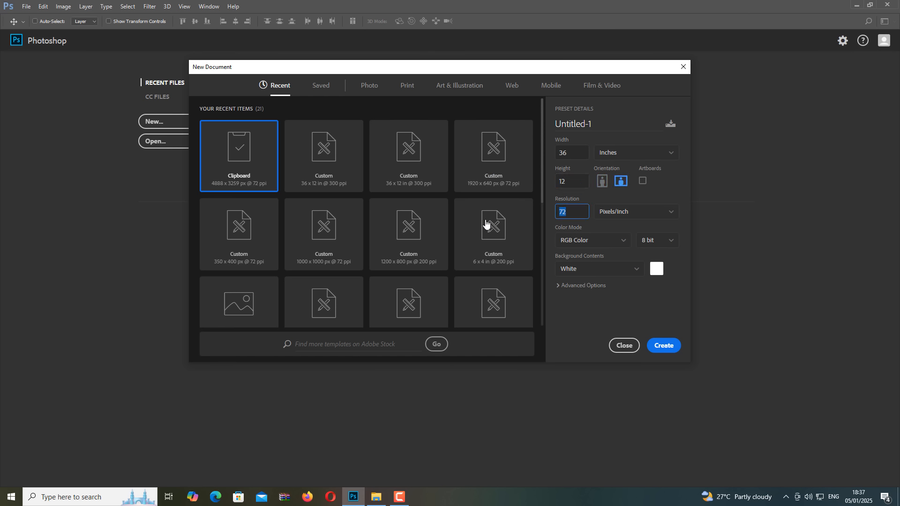
type("300")
left_click(661, 347)
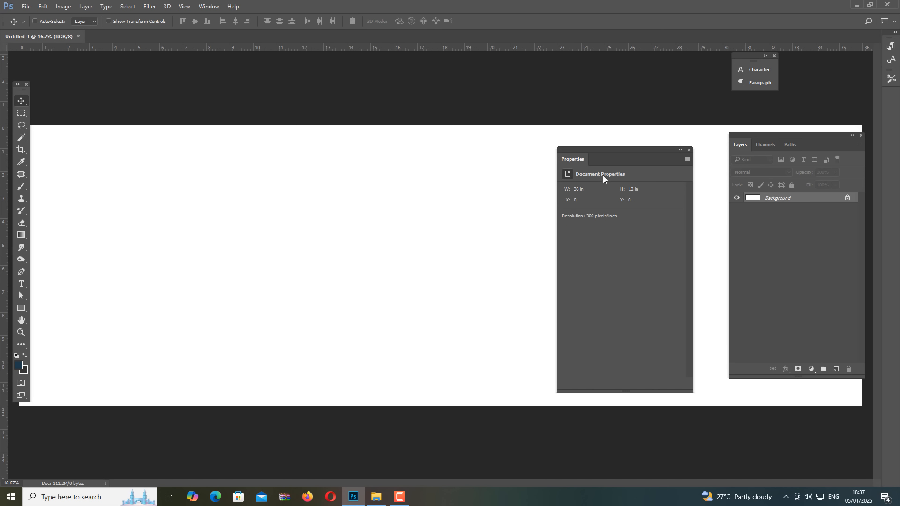
Hide the document properties and the layer list so the whole blank canvas is unobstructed.
left_click(689, 150)
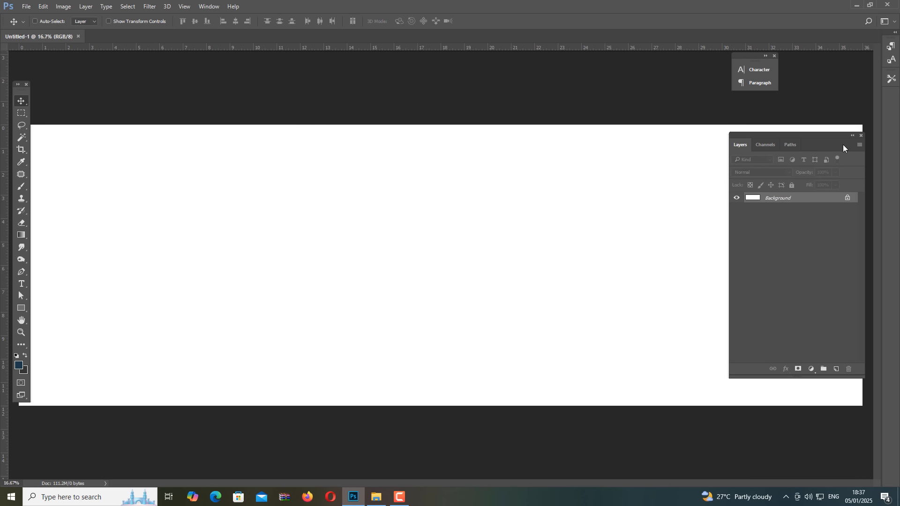
key("F7")
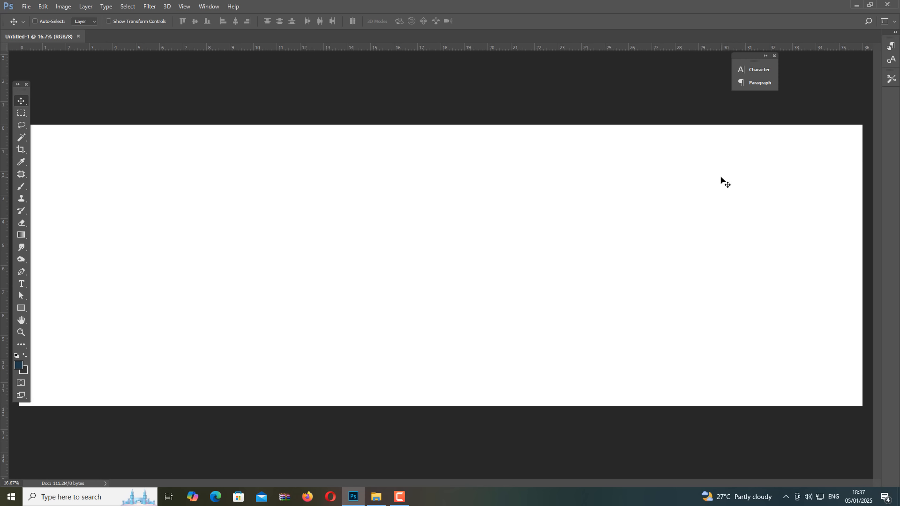
key("ctrl")
key("ctrl+minus")
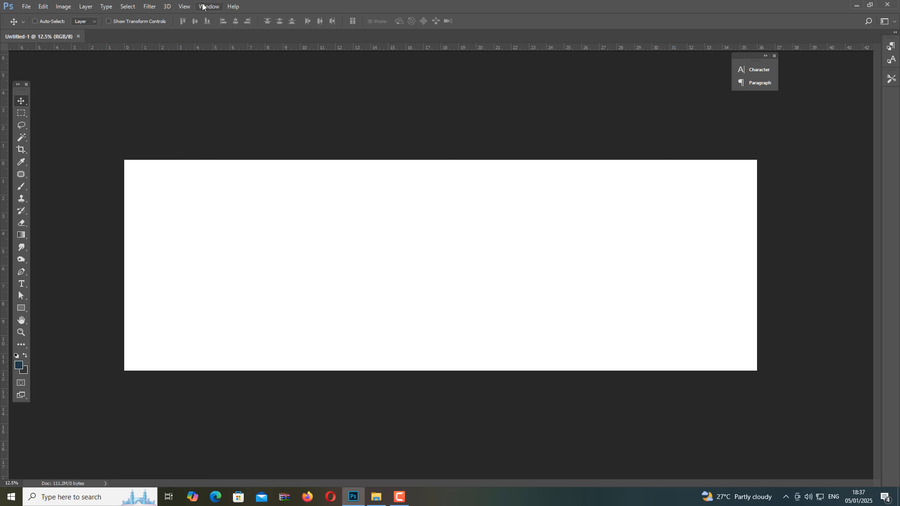
Create a guide layout with columns and rows turned off and 0.5 in margins on all four sides.
left_click(185, 6)
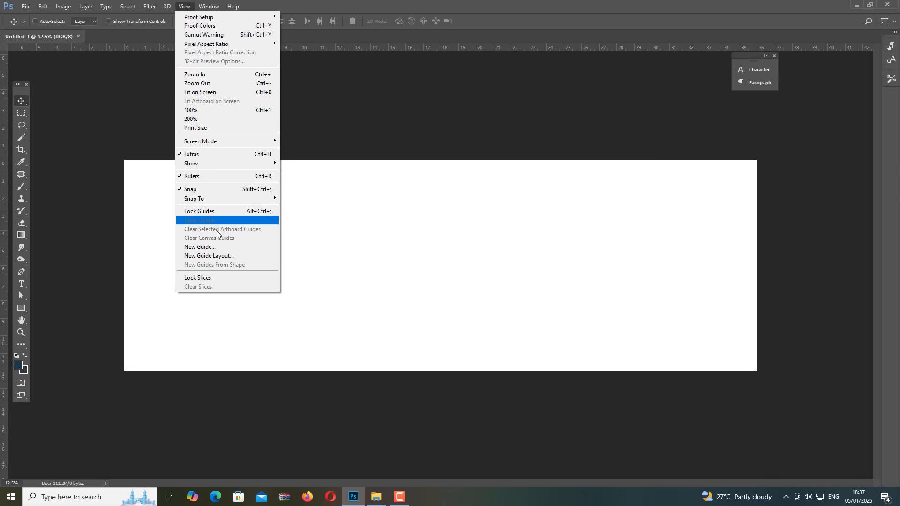
left_click(230, 255)
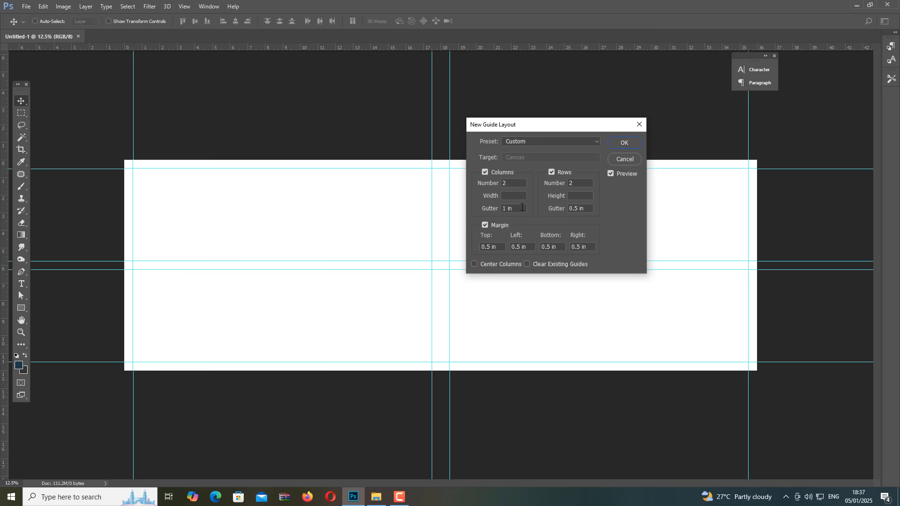
left_click(504, 174)
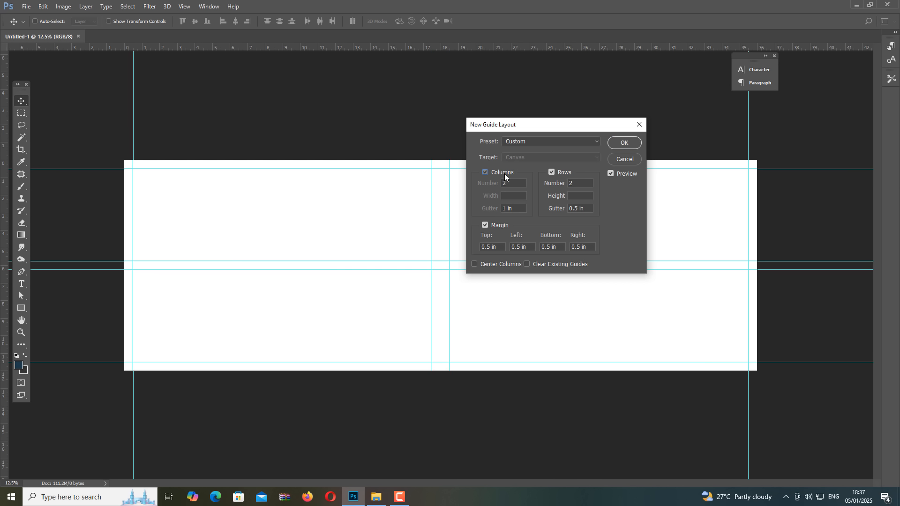
left_click(553, 172)
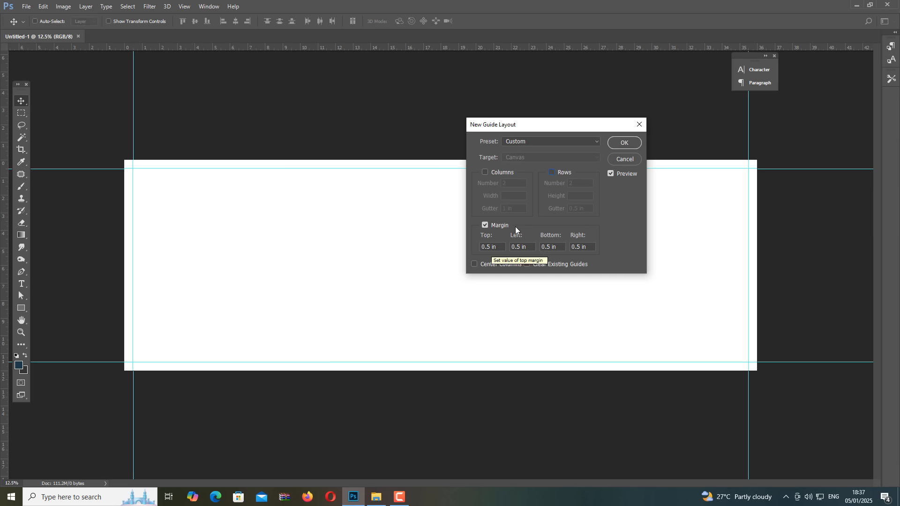
left_click(626, 146)
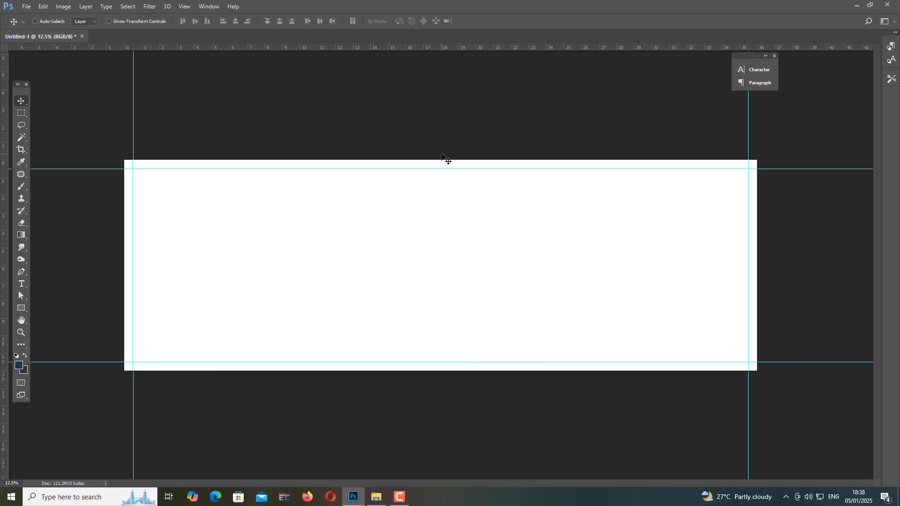
Place vertical guides at the canvas centre and about 0.5 in to each side of it, plus a horizontal guide through the middle.
left_click_drag(446, 49, 442, 235)
key("alt")
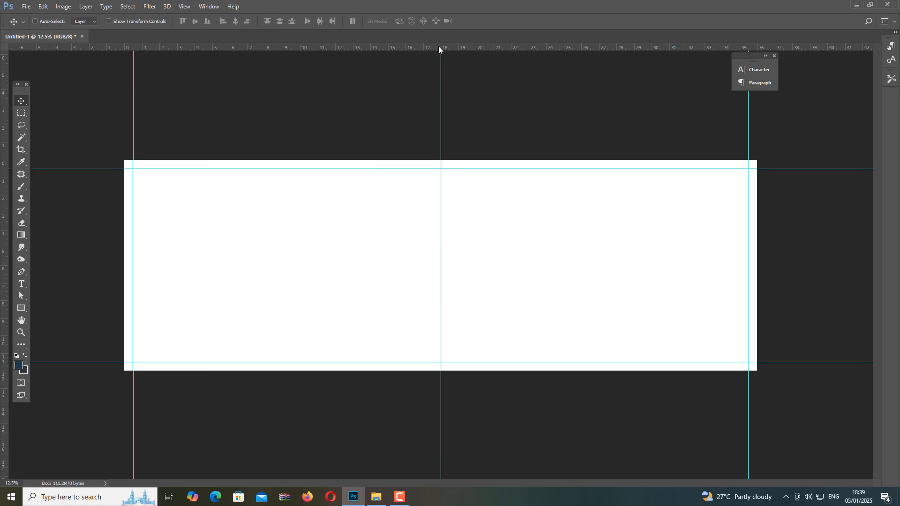
left_click_drag(433, 48, 433, 78)
key("alt")
left_click_drag(453, 48, 450, 92)
key("alt")
key("alt")
key("alt")
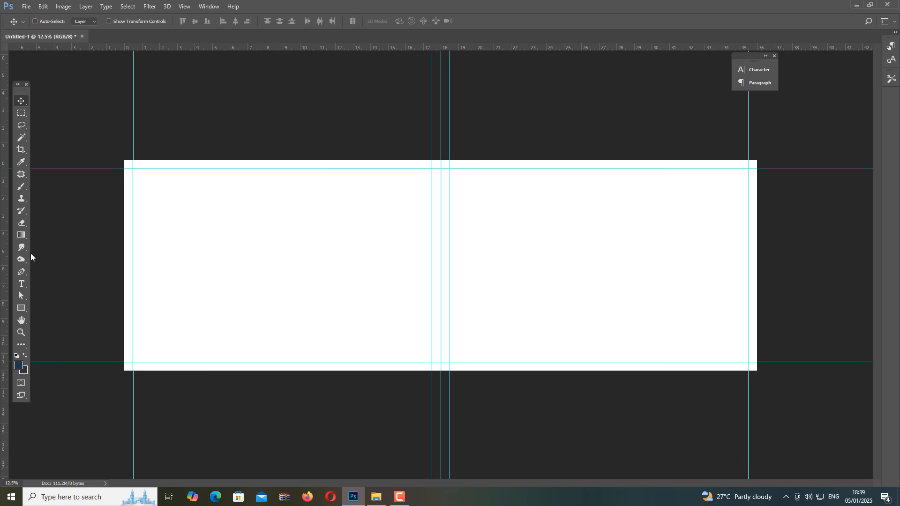
left_click_drag(246, 46, 201, 264)
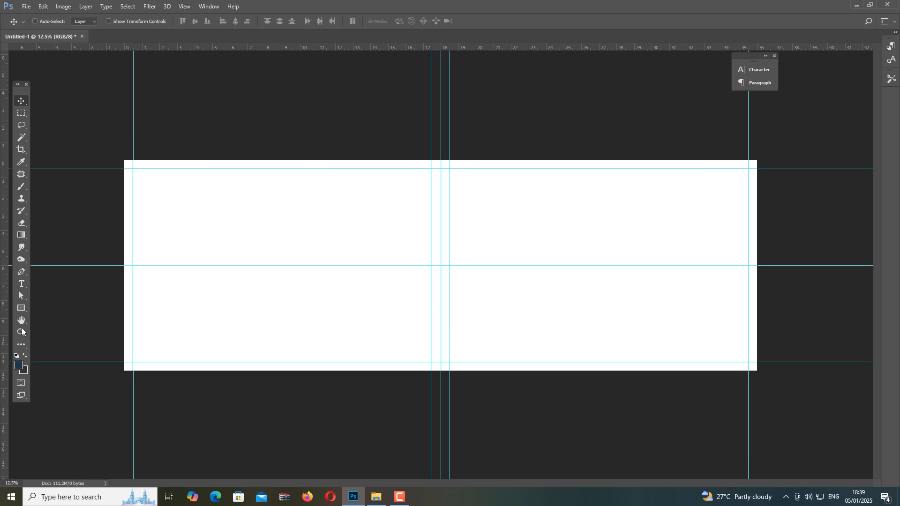
Draw a 1650 px square shape from the upper-left margin corner to the horizontal middle guide and duplicate it flush to its right.
left_click(19, 310)
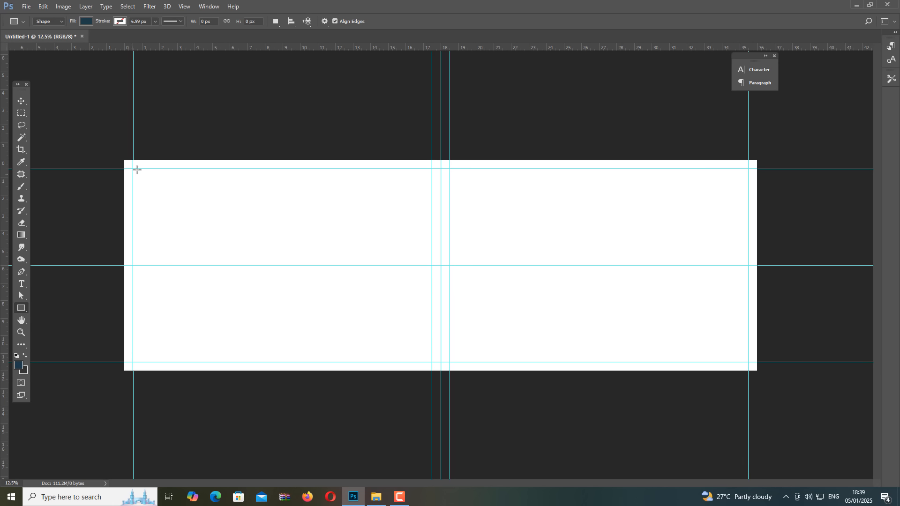
left_click_drag(132, 169, 230, 270)
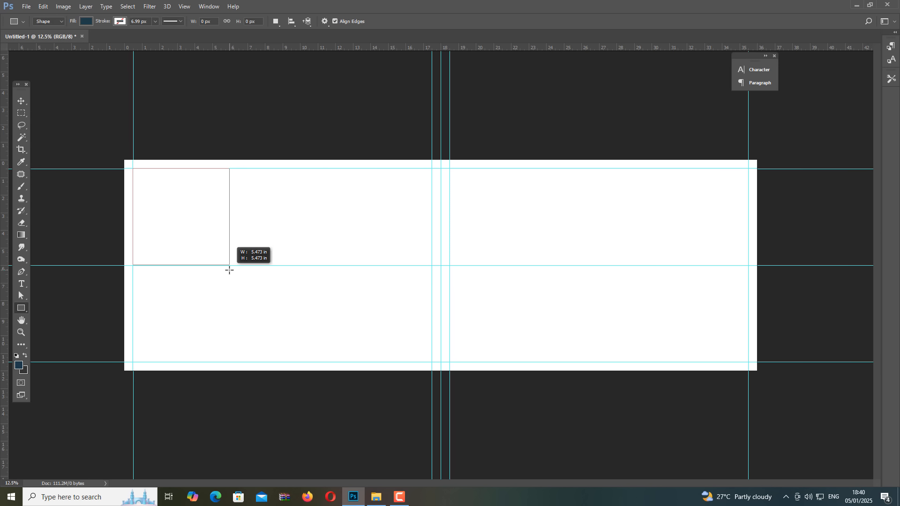
mouse_move(229, 270)
left_mouse_down()
mouse_move(183, 215)
mouse_move(230, 279)
left_mouse_up()
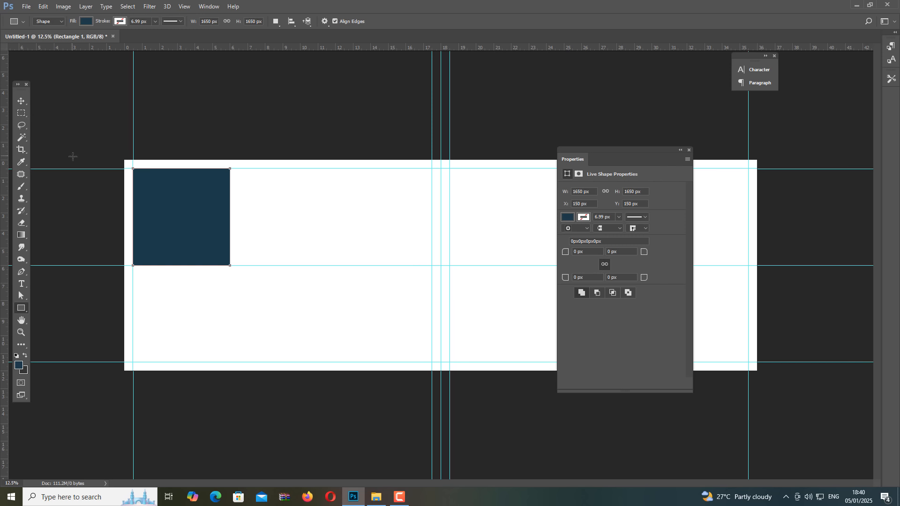
left_click(21, 100)
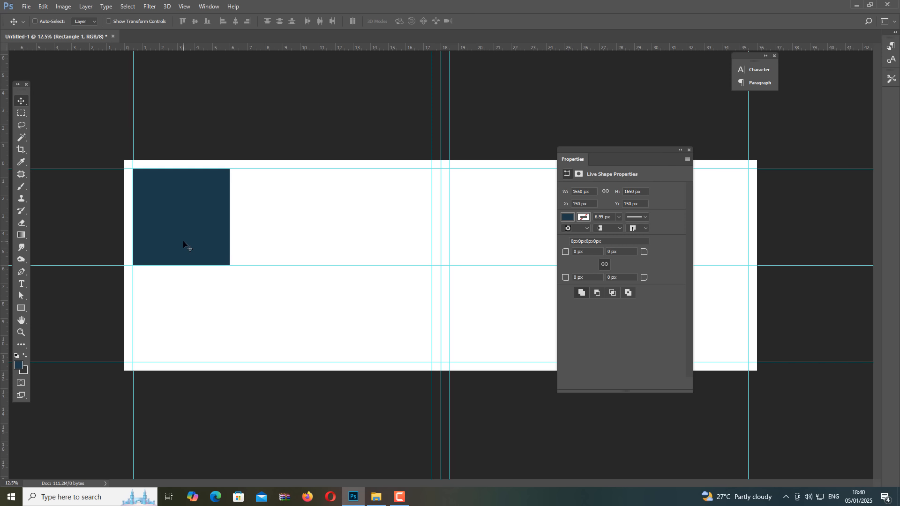
left_click_drag(183, 240, 278, 232)
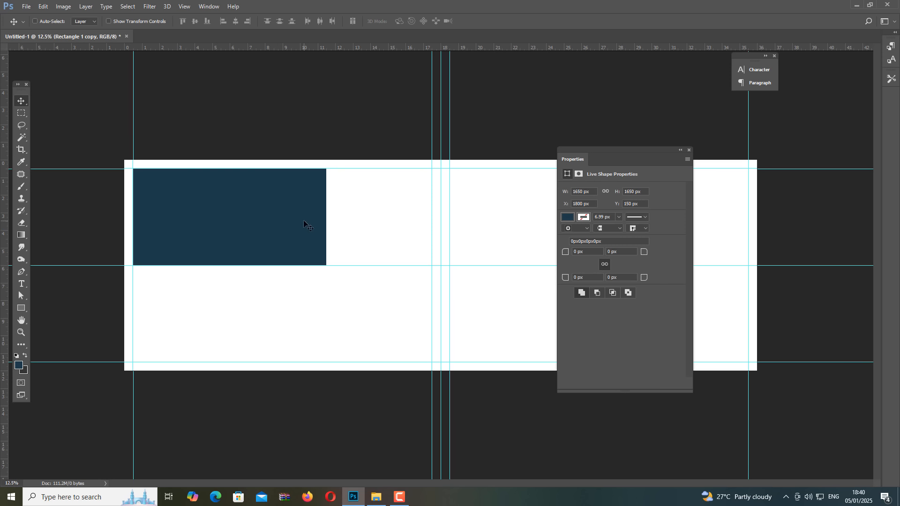
Stretch both squares together rightward to the guide just left of centre, and add a vertical guide along their shared edge.
key("F7")
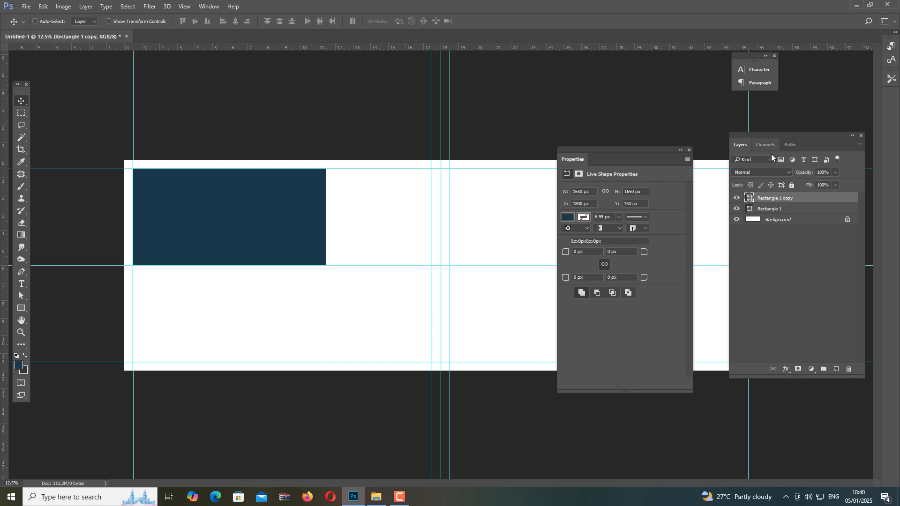
left_click(768, 210)
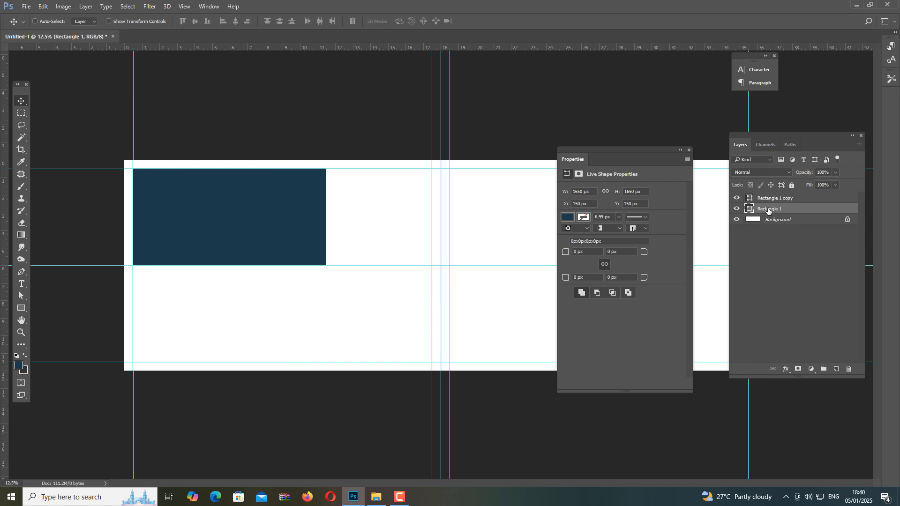
left_click(771, 201, "shift")
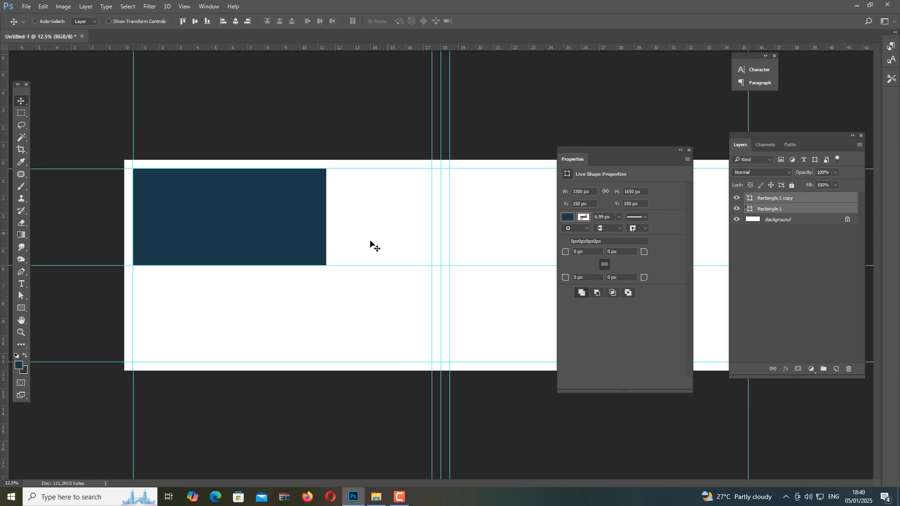
key("ctrl")
key("ctrl+t")
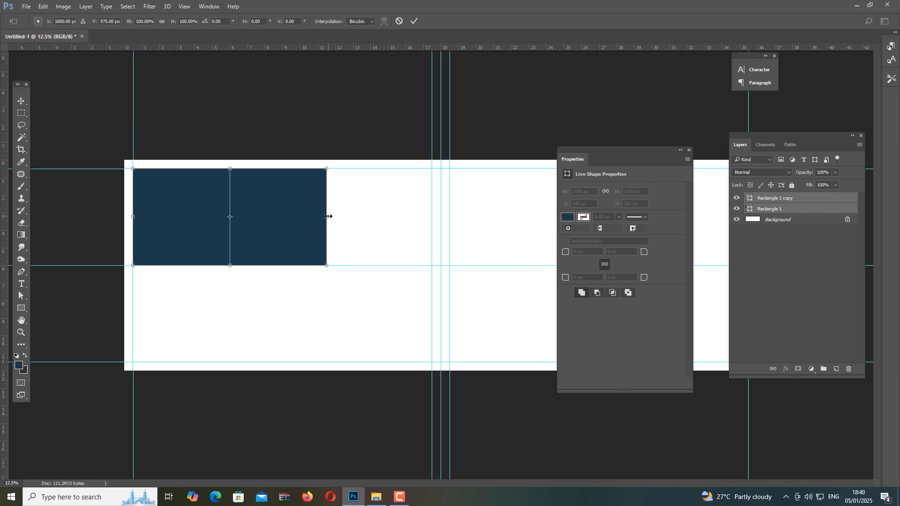
left_click_drag(329, 217, 436, 222)
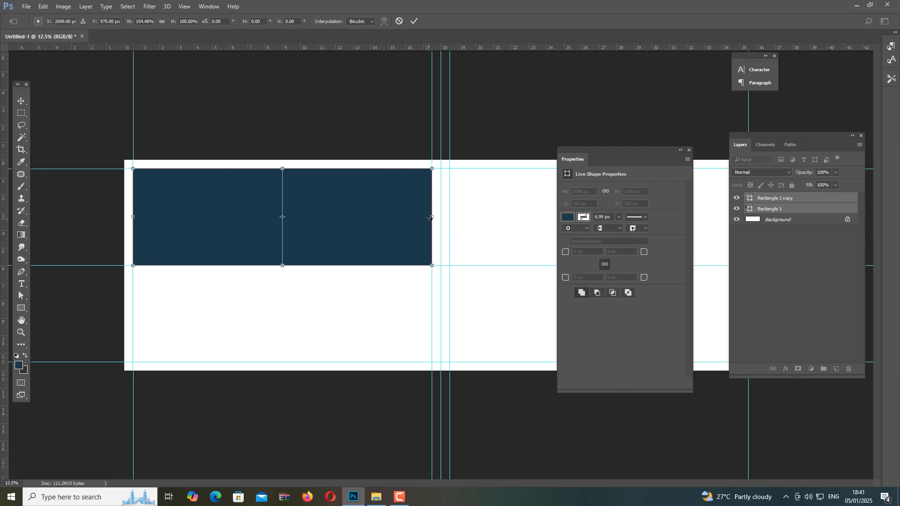
key("Return")
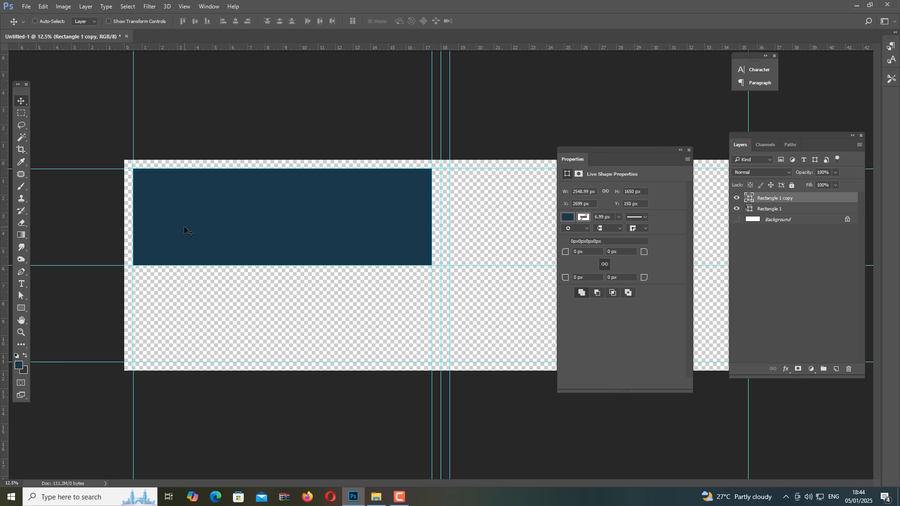
left_click_drag(286, 46, 282, 70)
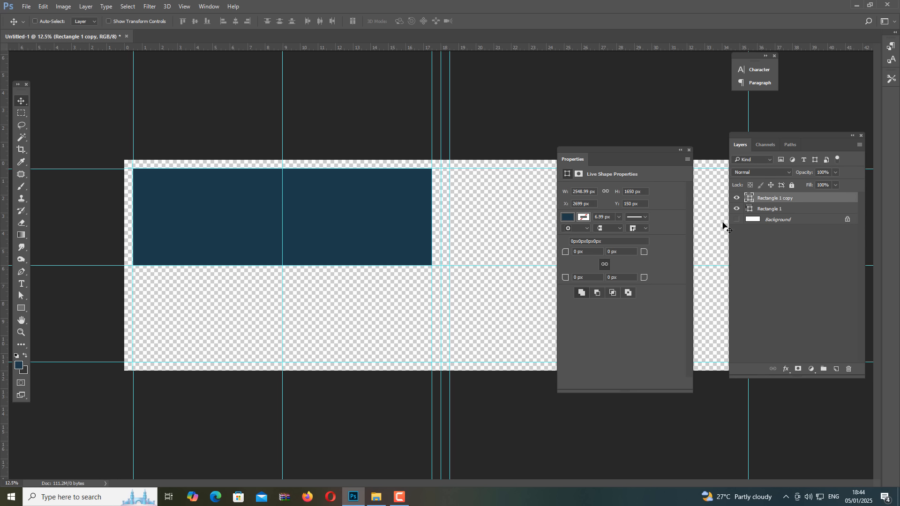
Add a white 50 px stroke, positioned inside, to the left rectangle.
left_click(792, 210)
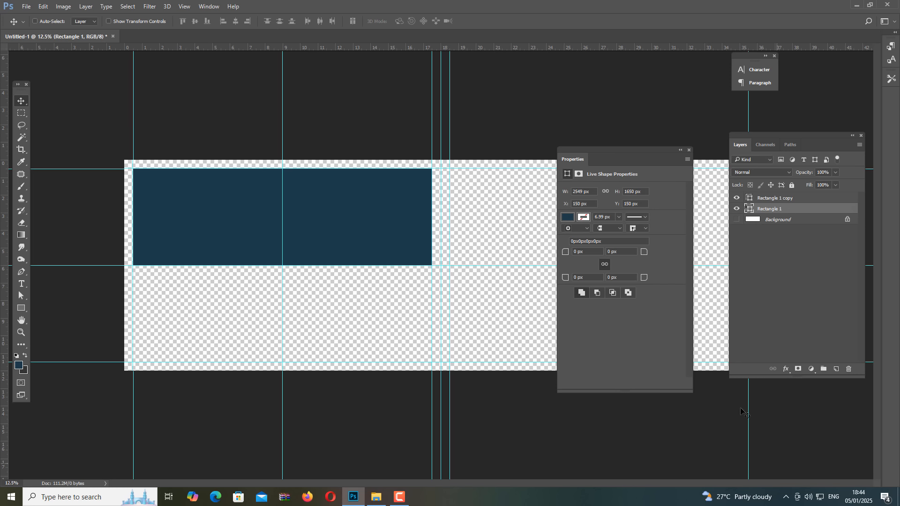
left_click(789, 369)
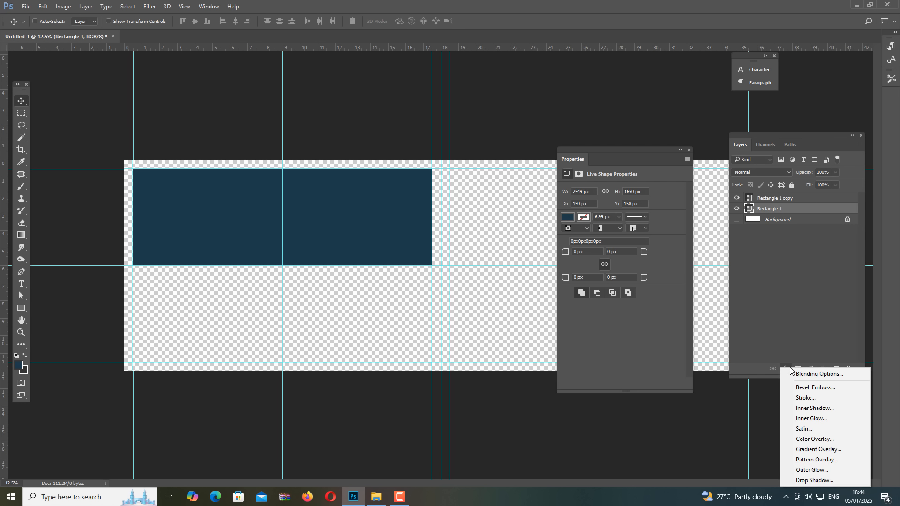
left_click(803, 401)
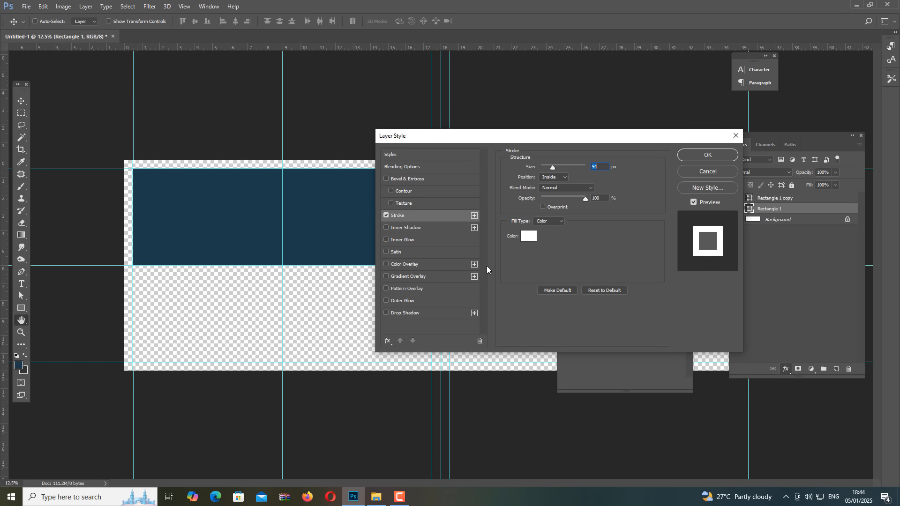
left_click(549, 178)
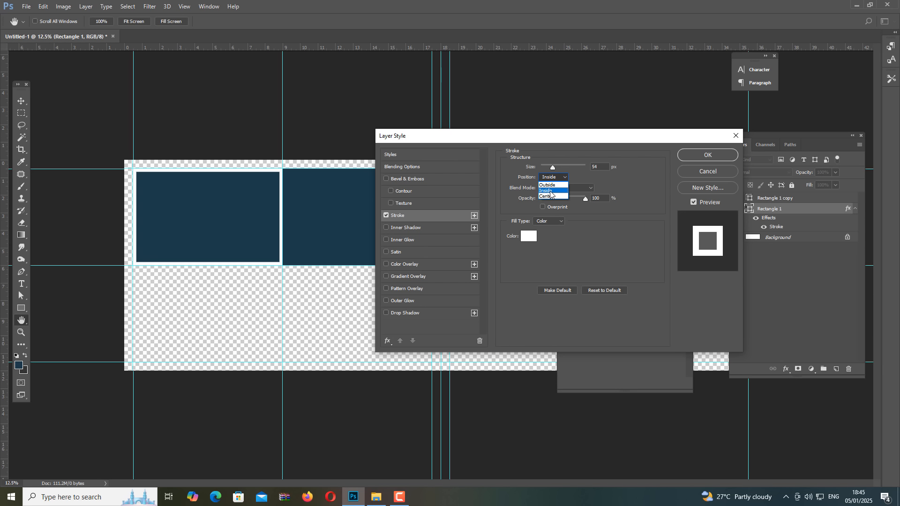
left_click(551, 191)
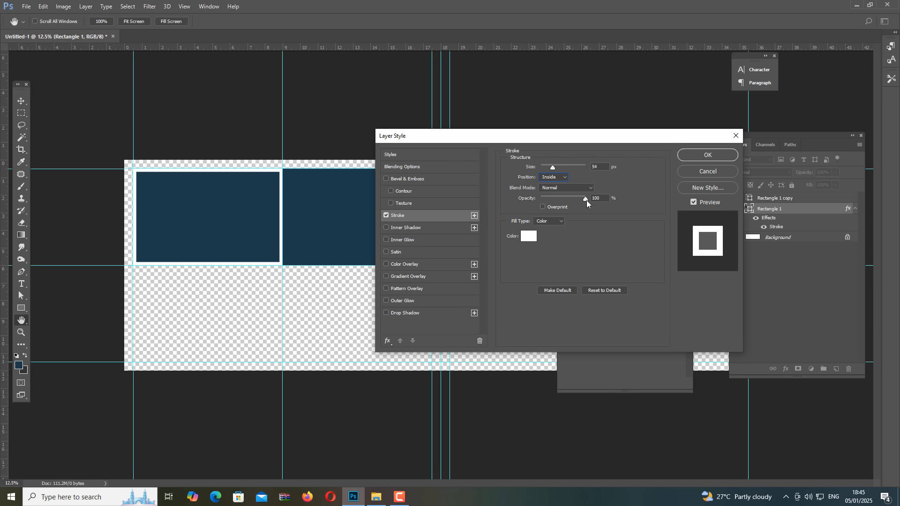
left_click(530, 236)
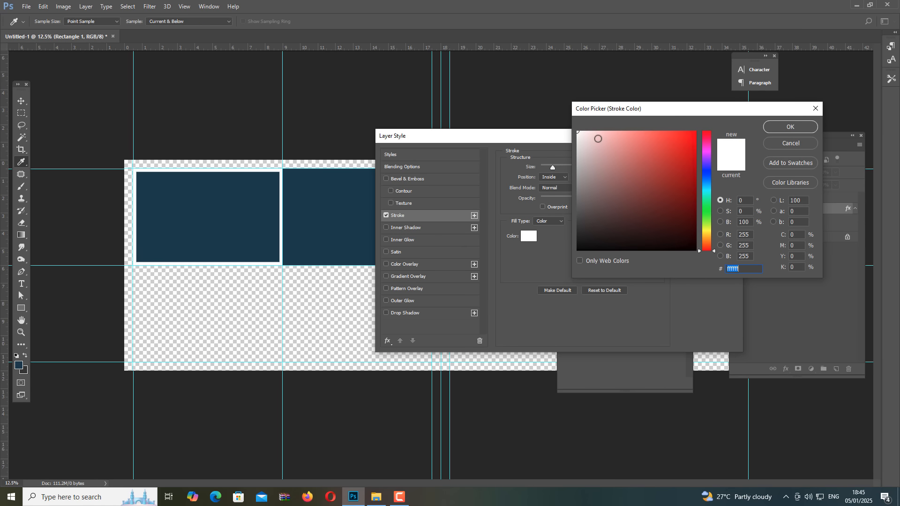
left_click(791, 127)
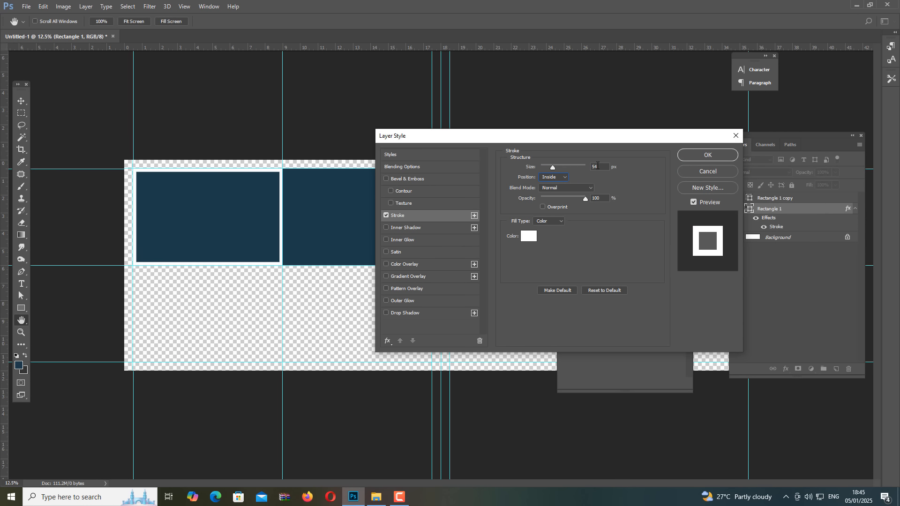
double_click(598, 166)
type("50")
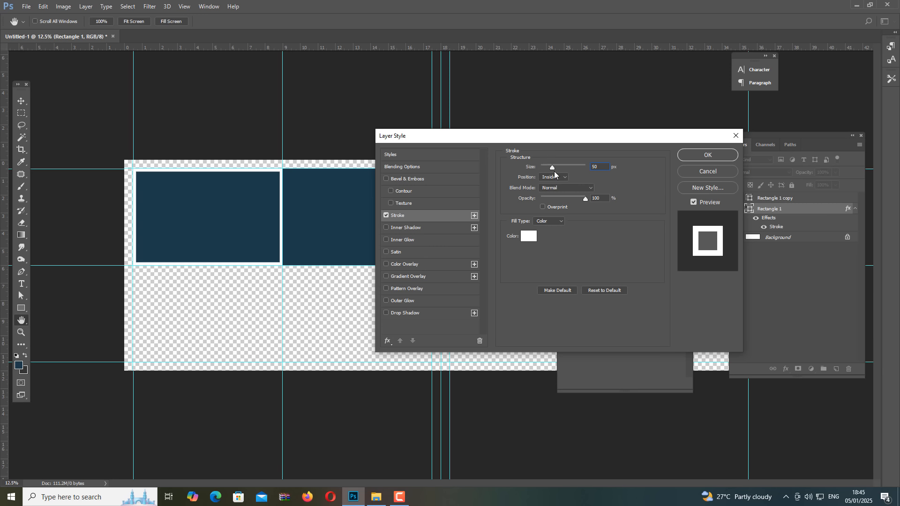
left_click_drag(551, 169, 556, 169)
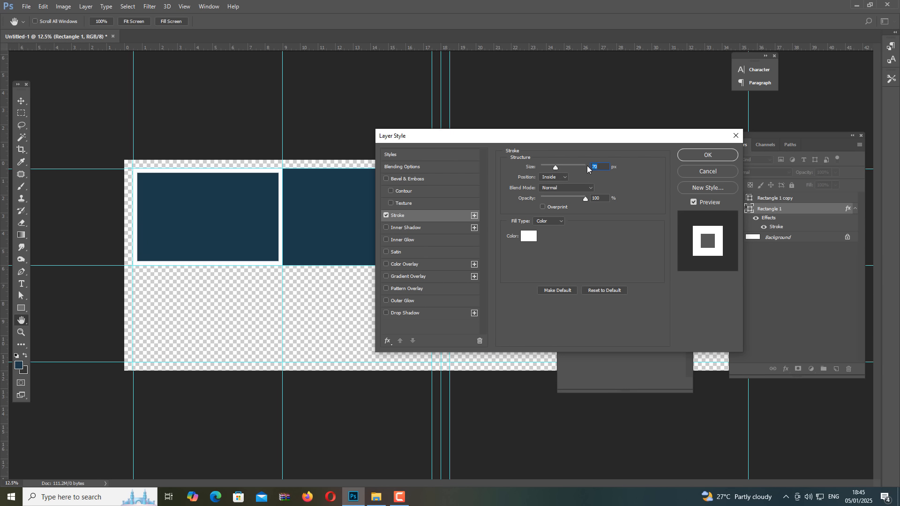
type("50")
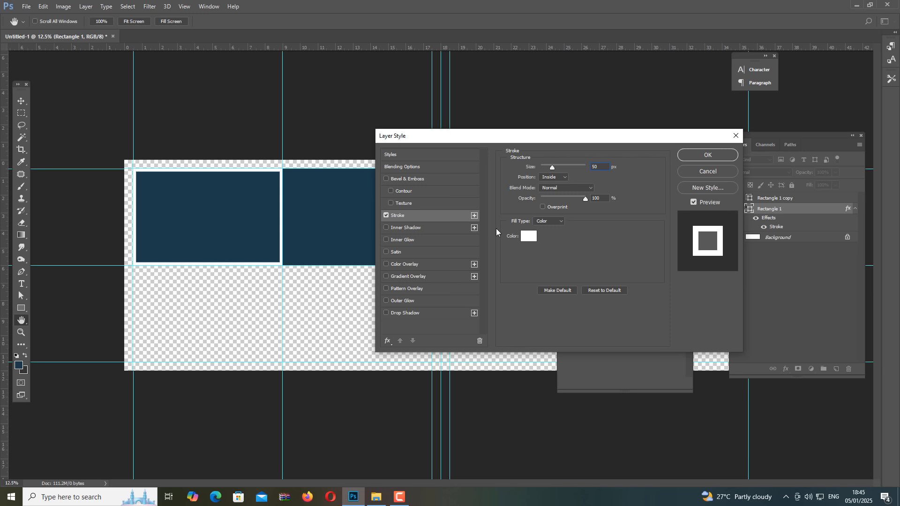
left_click(720, 156)
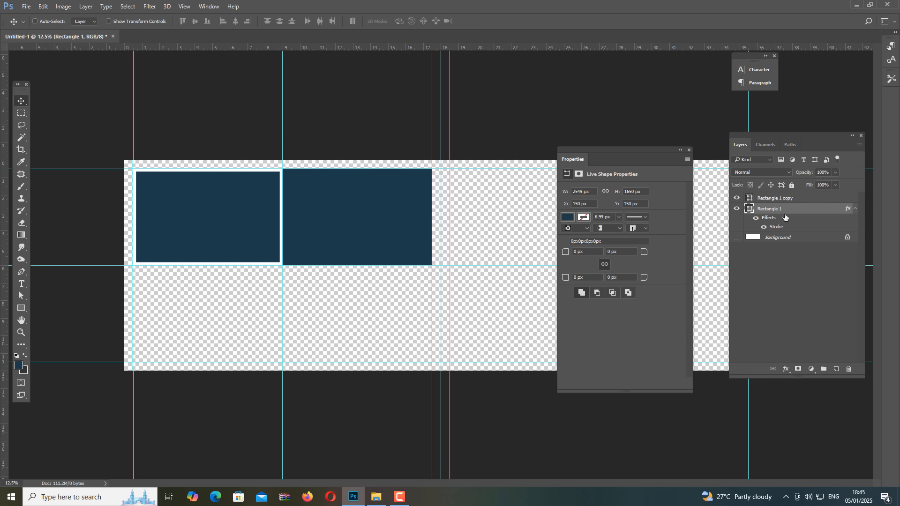
Give the second rectangle the same 50 px white inside stroke, and duplicate both rectangles straight down to the bottom margin guide.
left_click(776, 198)
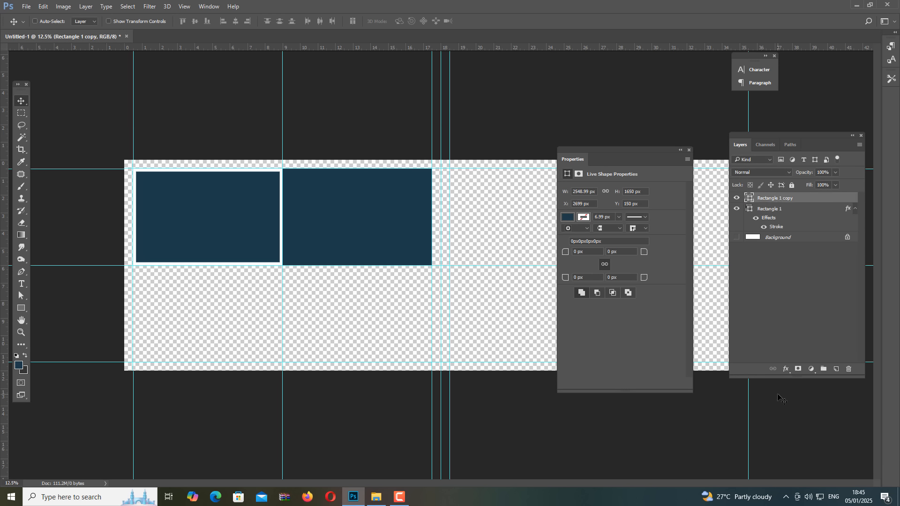
left_click(786, 369)
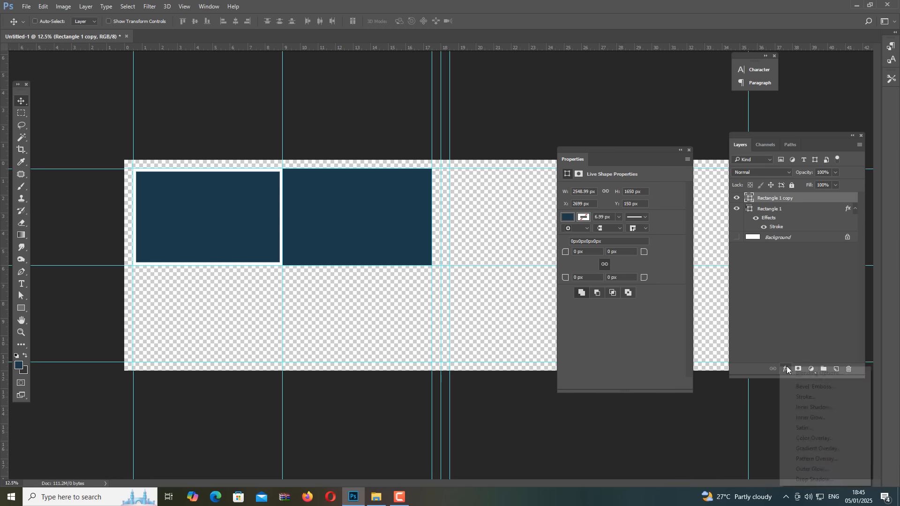
left_click(802, 395)
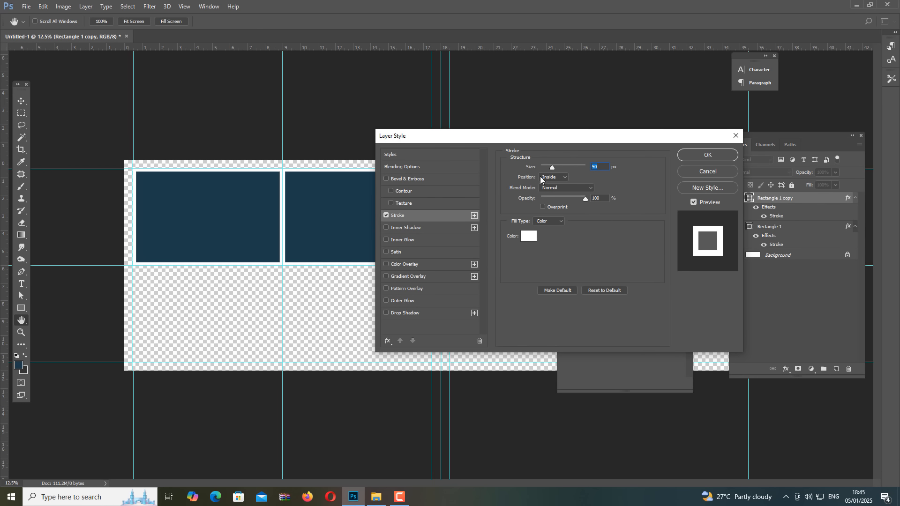
left_click(715, 156)
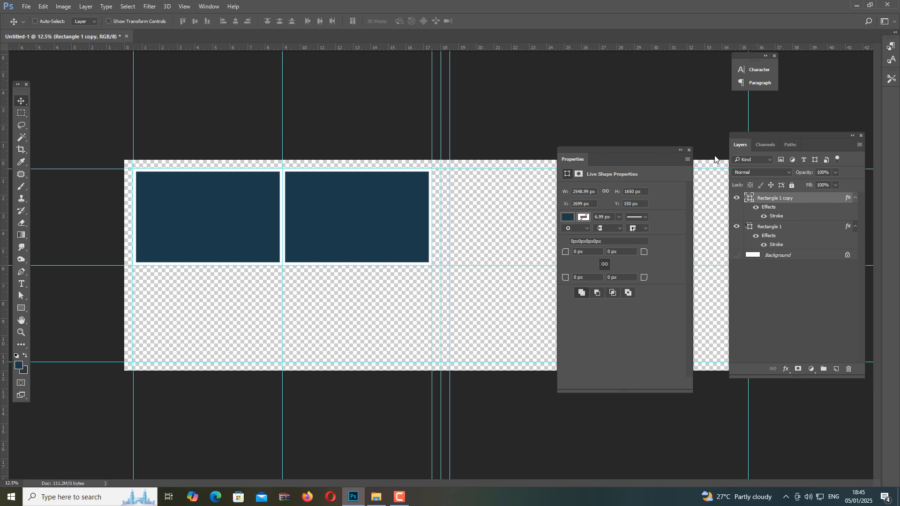
left_click(783, 228, "shift")
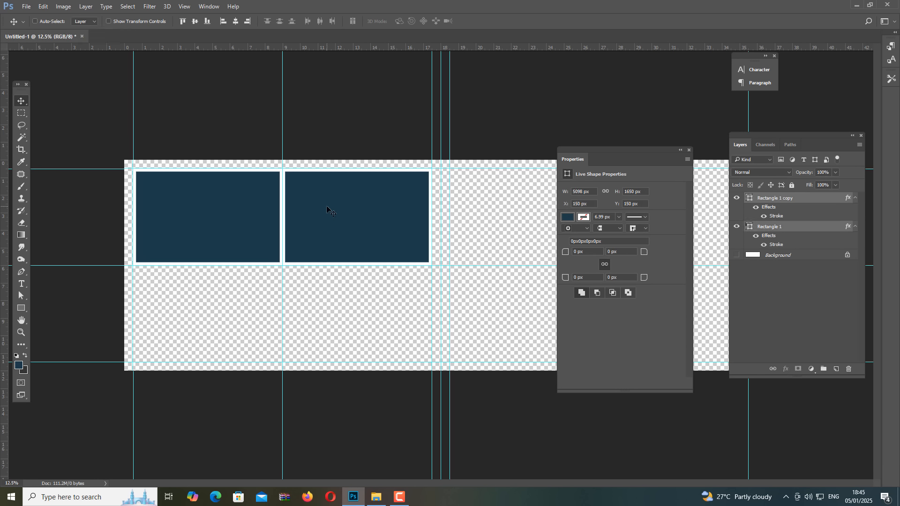
left_click_drag(327, 205, 326, 308)
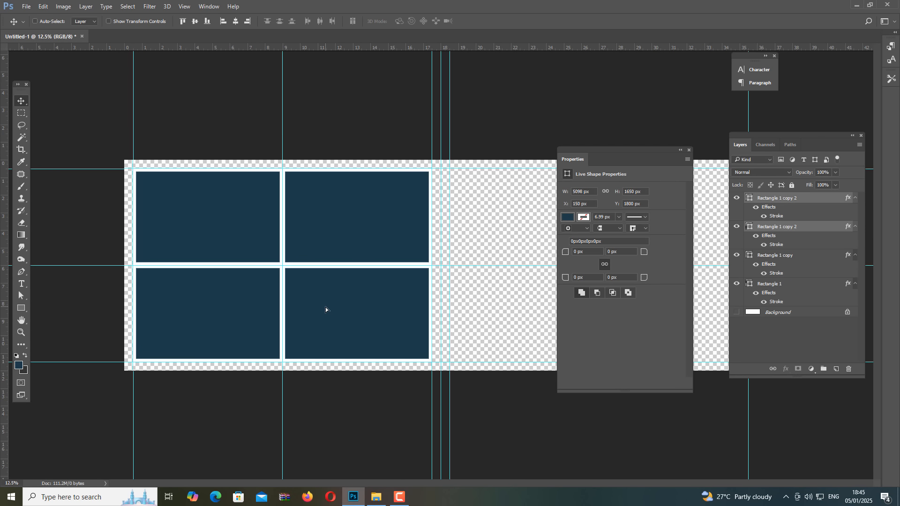
left_click(767, 285)
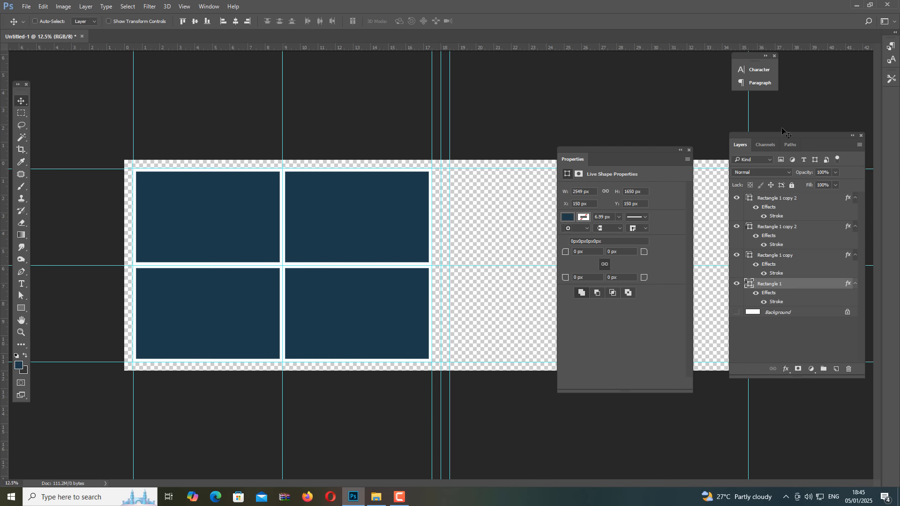
left_click(768, 199, "shift")
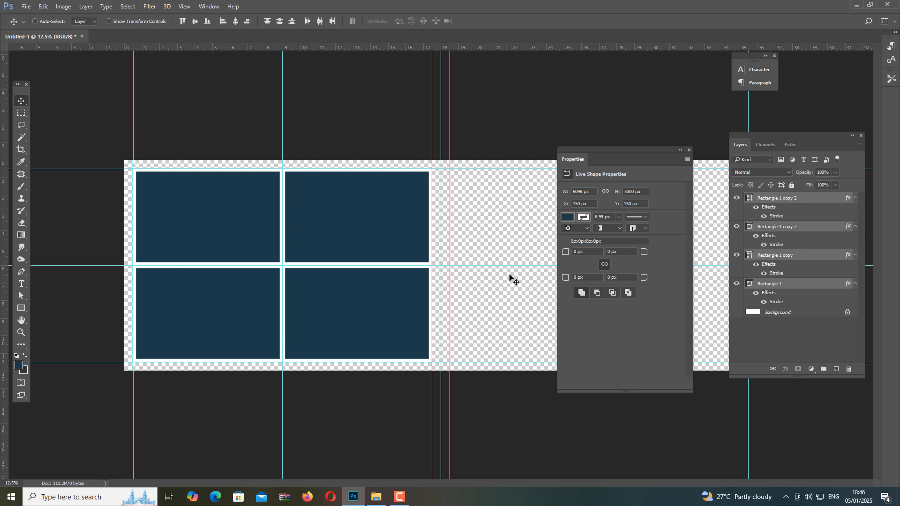
left_click(797, 239)
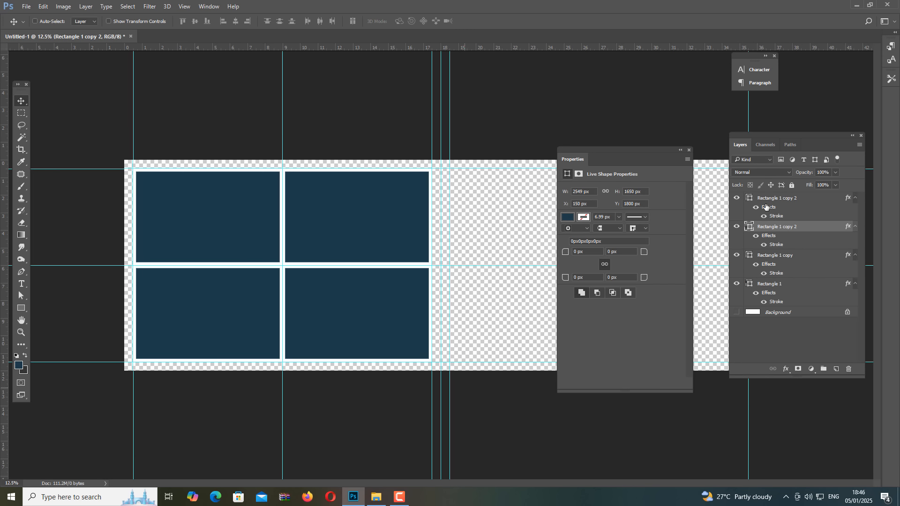
Close the Properties panel and select the upper frame just left of the centre guides.
left_click(689, 150)
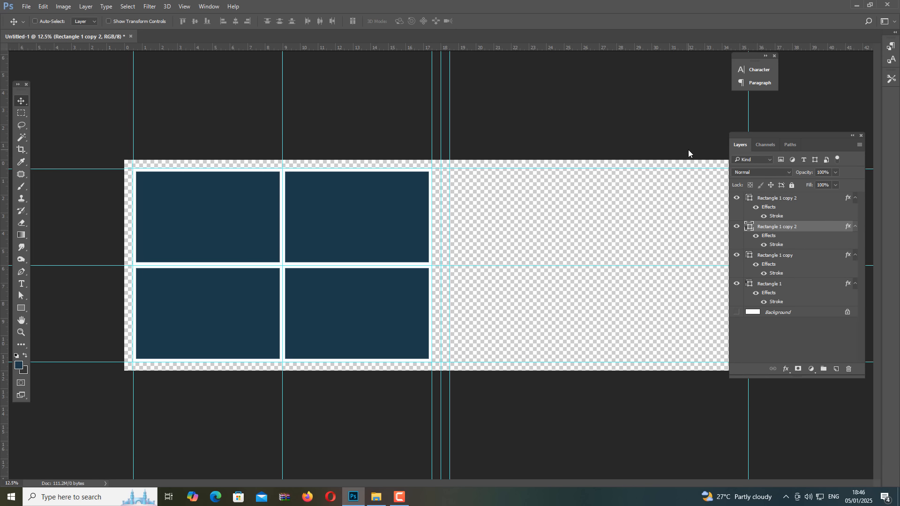
right_click(327, 203)
left_click(341, 210)
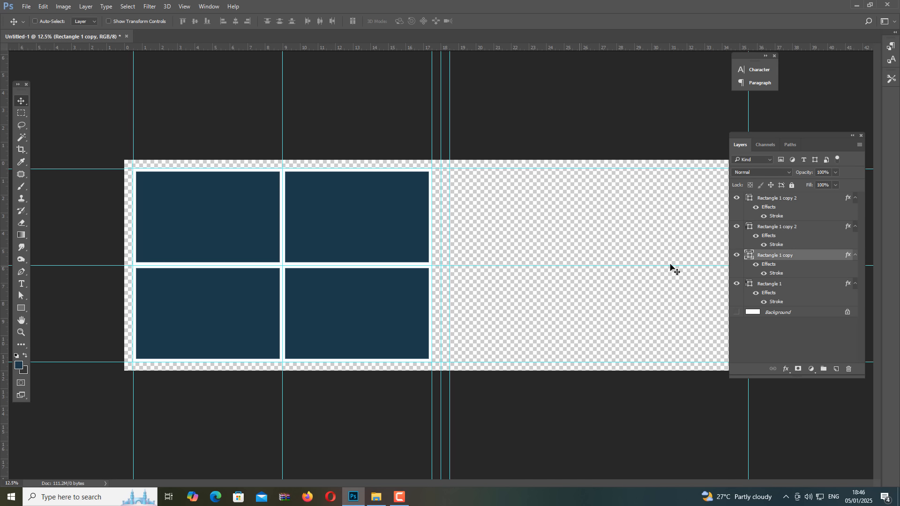
Duplicate all four frames onto the right half of the canvas, hide the panels, and snap the copies between the guide right of centre and the right margin.
left_click(784, 198)
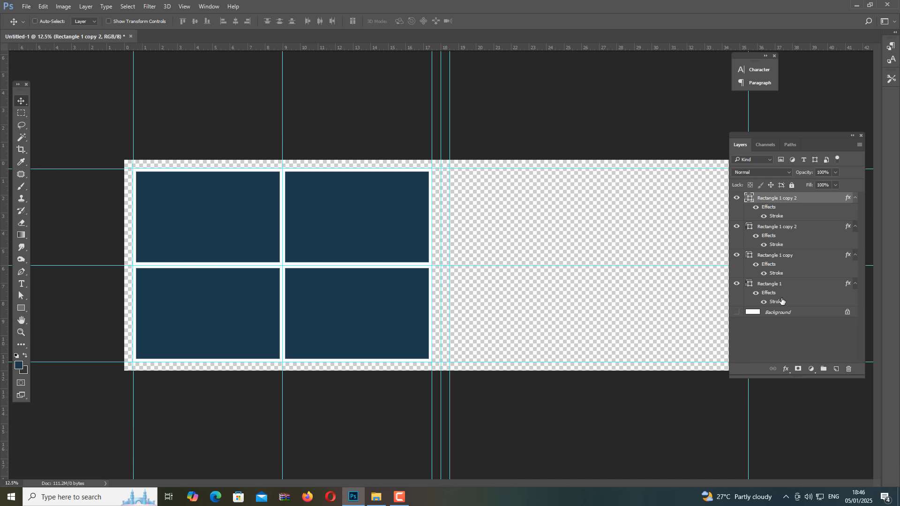
left_click(758, 285, "shift")
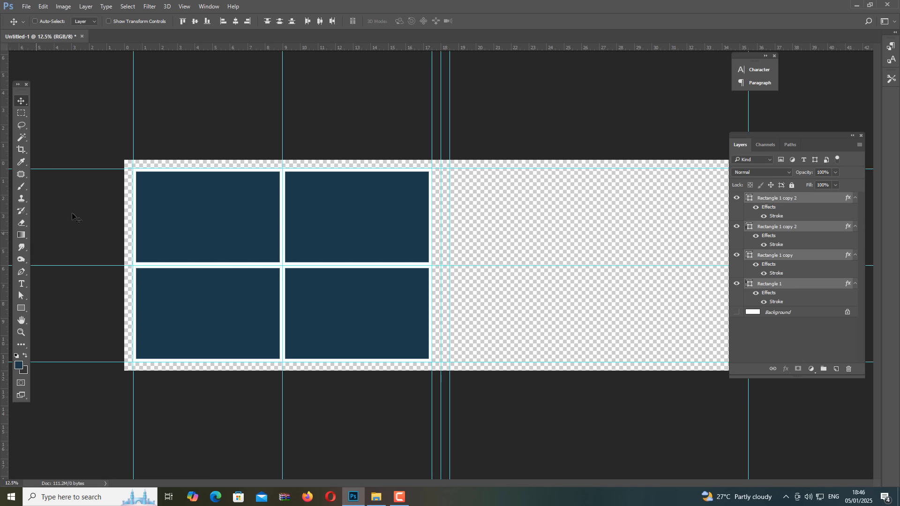
left_click_drag(180, 219, 498, 219)
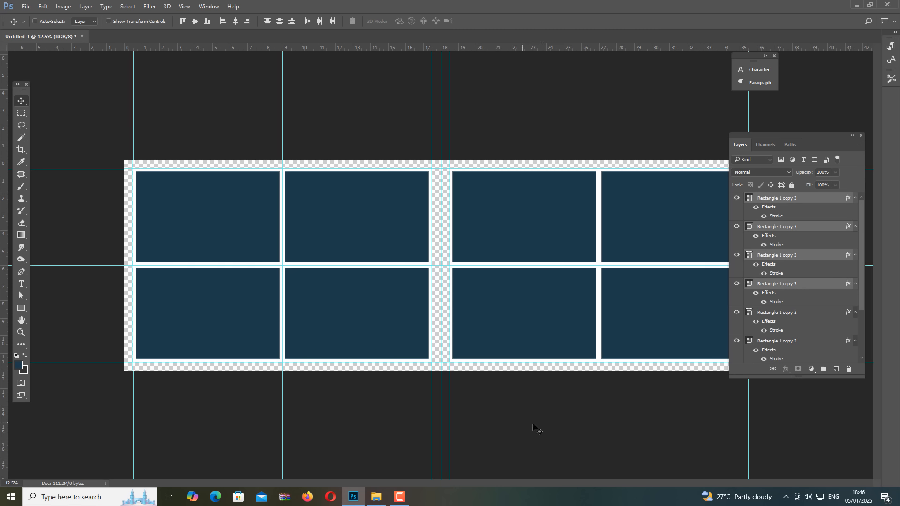
key("Tab")
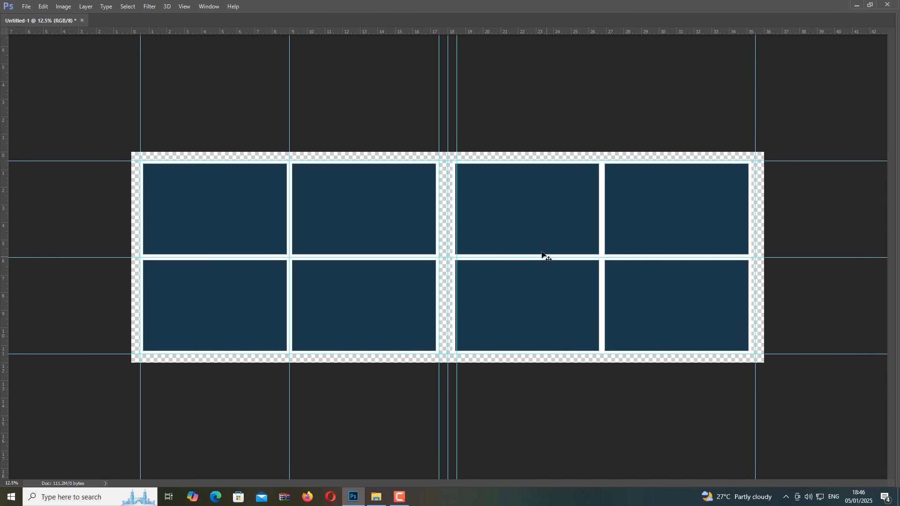
left_click_drag(508, 196, 512, 198)
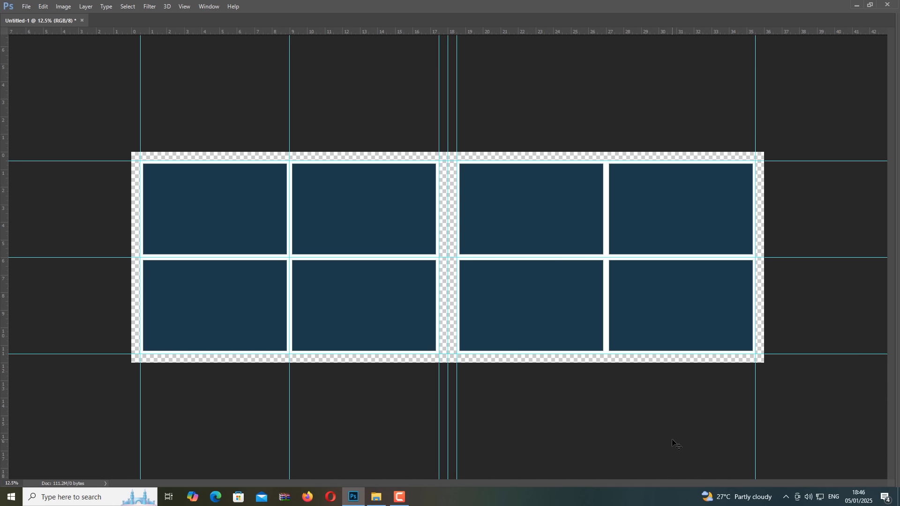
Delete the upper and lower frames in the far-right column of the canvas.
right_click(656, 221)
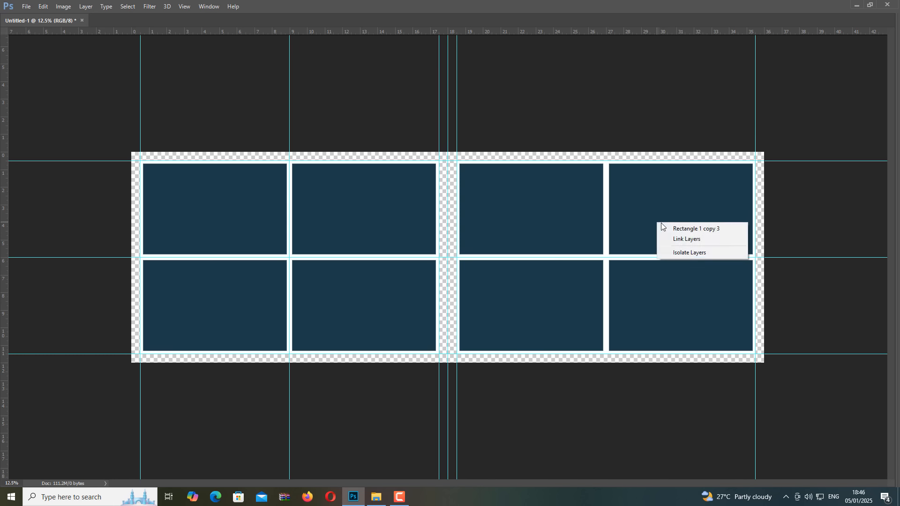
left_click(685, 230)
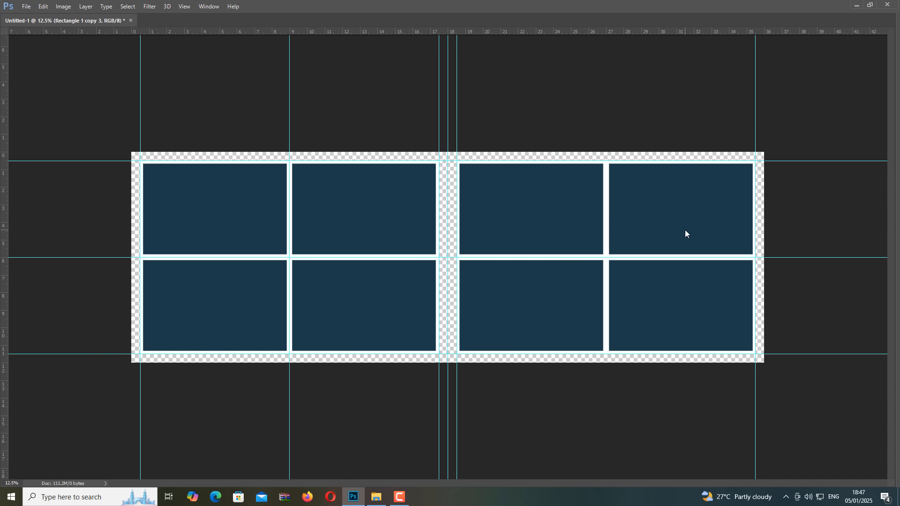
key("Delete")
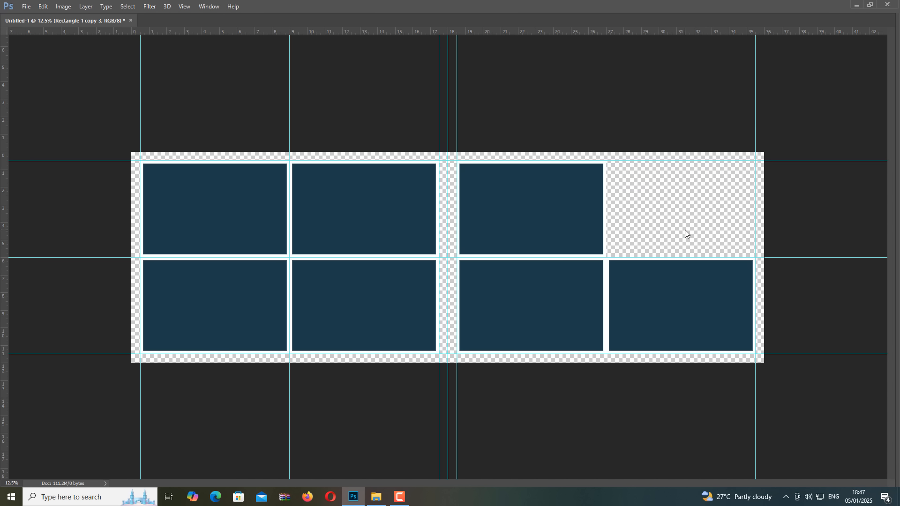
right_click(654, 295)
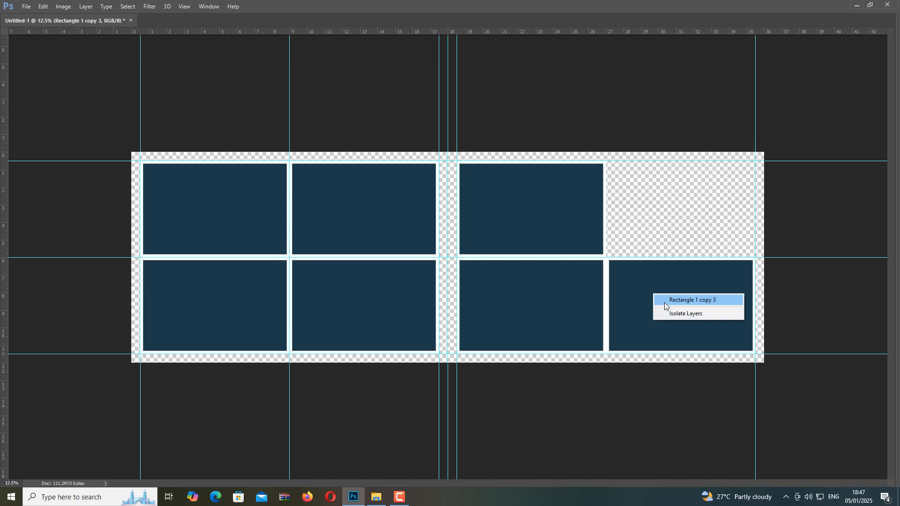
left_click(665, 302)
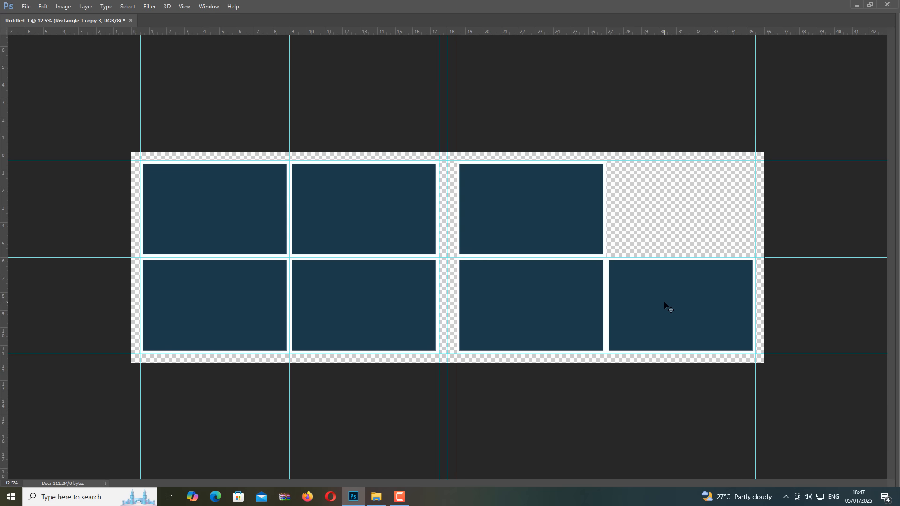
right_click(665, 303)
left_click(695, 310)
key("Delete")
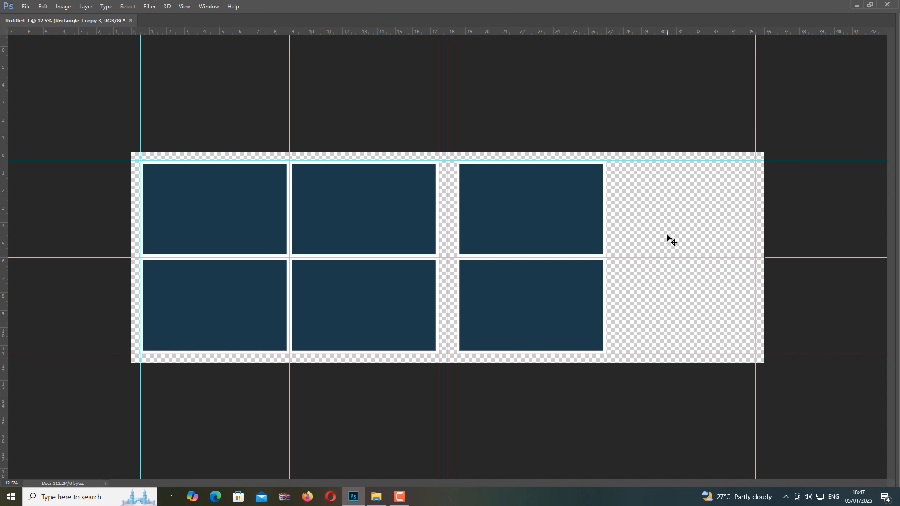
Duplicate the upper frame just right of the centre guides and drag the copy toward the empty far-right area.
right_click(534, 219)
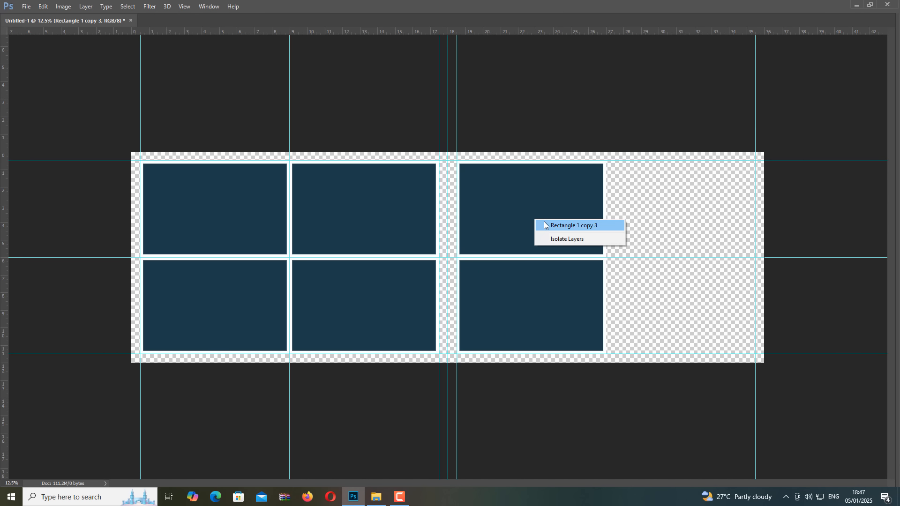
left_click(545, 225)
key("ctrl+t")
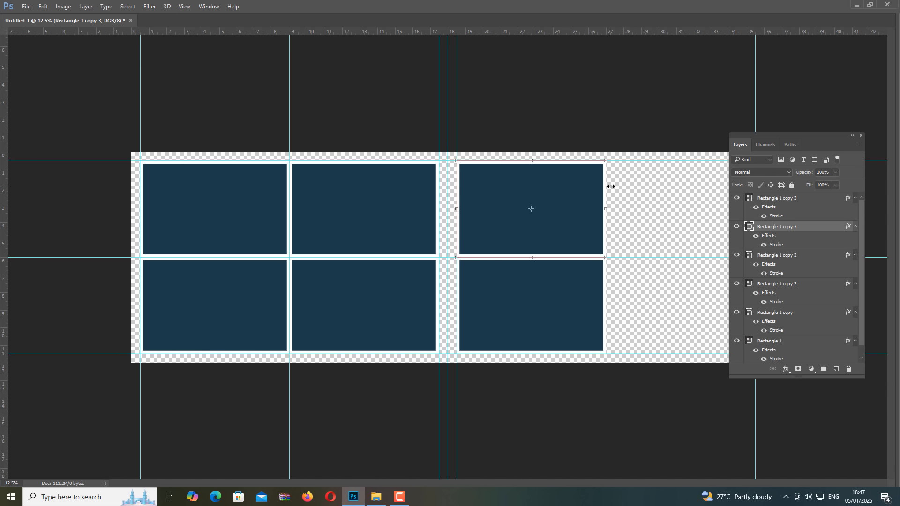
key("Return")
left_click_drag(548, 216, 646, 257)
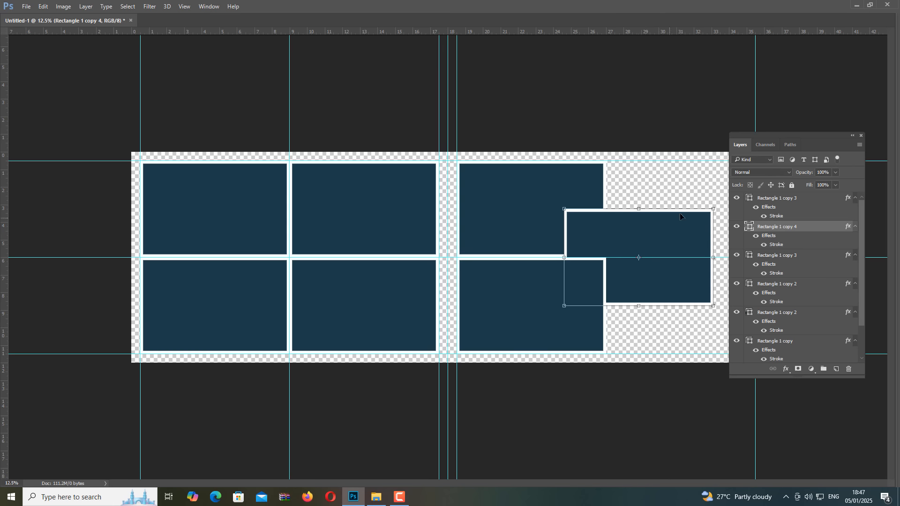
Rotate the copied frame 90° to portrait and move it into the empty far-right area, vertically centred on the middle guide.
left_click_drag(722, 202, 684, 337)
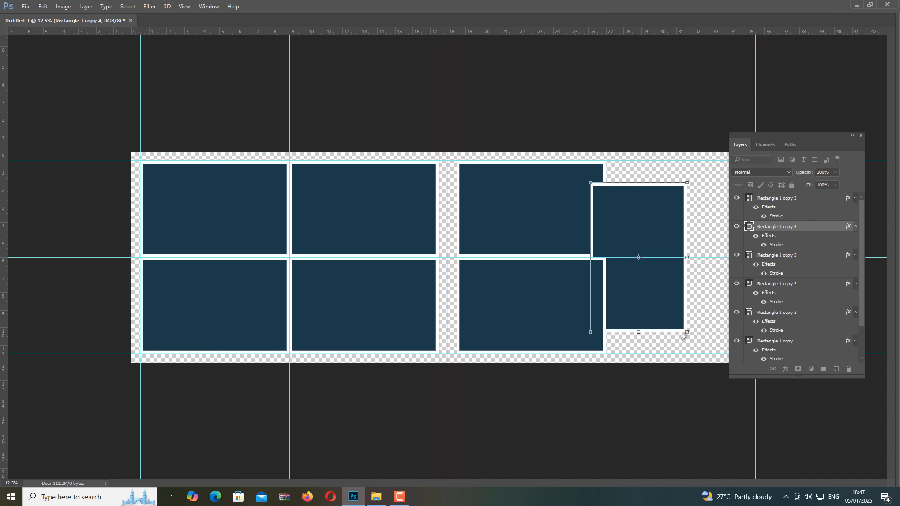
key("Return")
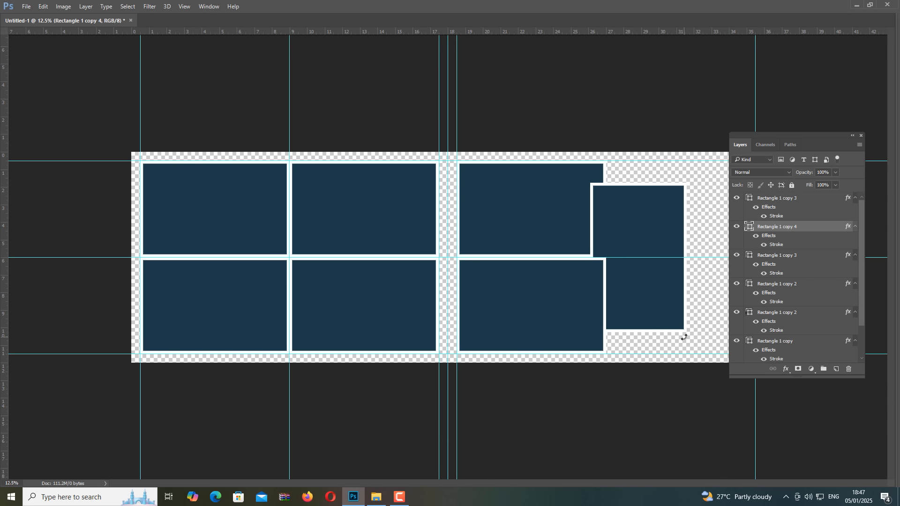
left_click_drag(660, 291, 692, 288)
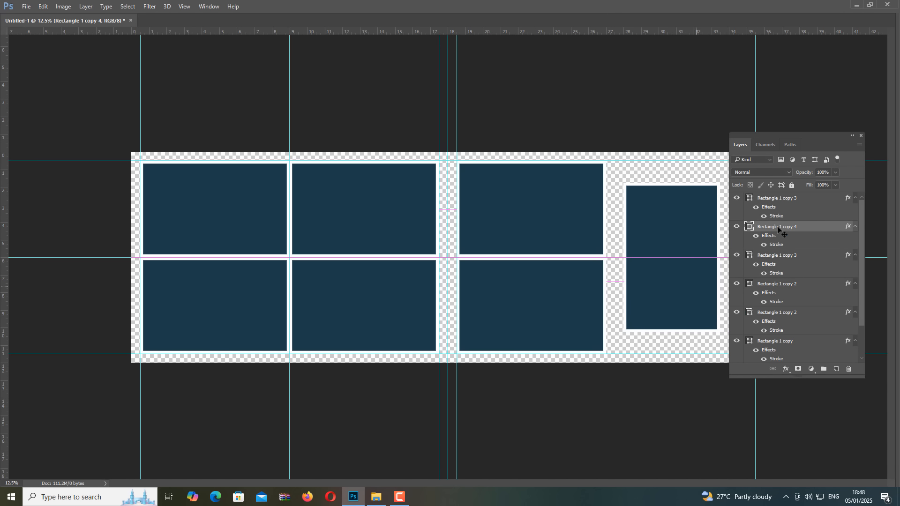
Scale the portrait frame proportionally to span the top and bottom margin guides, and shift it right to the middle of the empty area.
left_click_drag(823, 136, 864, 133)
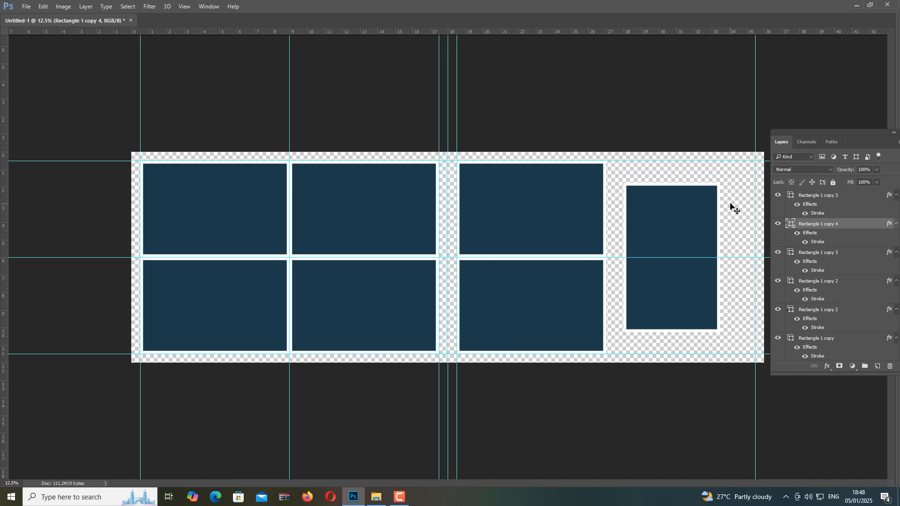
key("ctrl+t")
left_click_drag(721, 183, 746, 167)
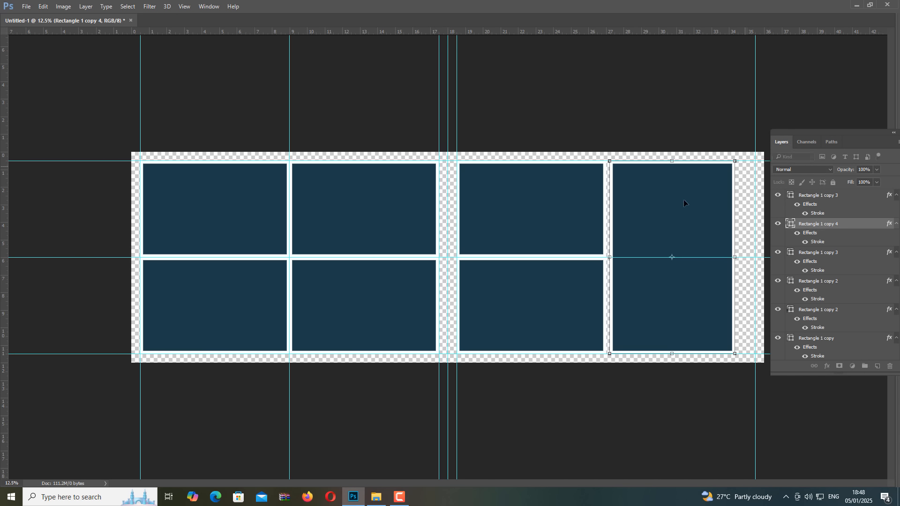
left_click_drag(674, 208, 681, 211)
key("Return")
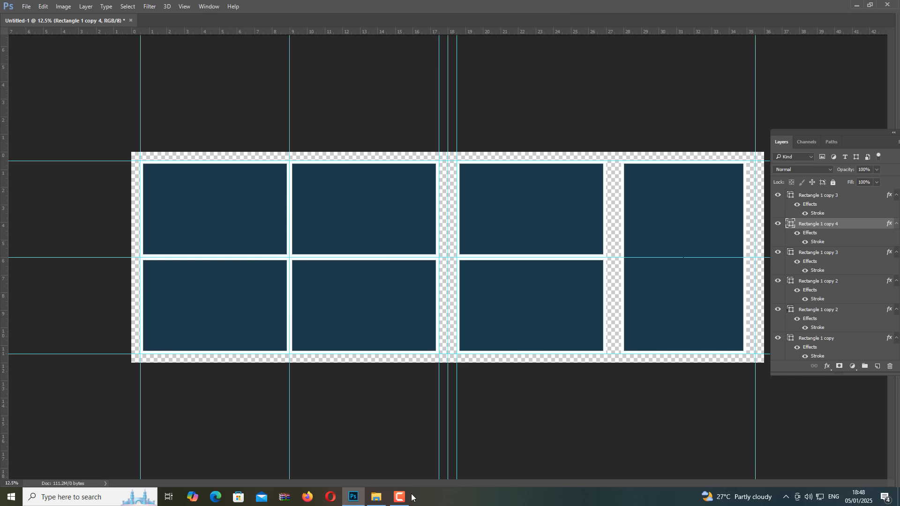
mouse_move(407, 501)
left_click(445, 464)
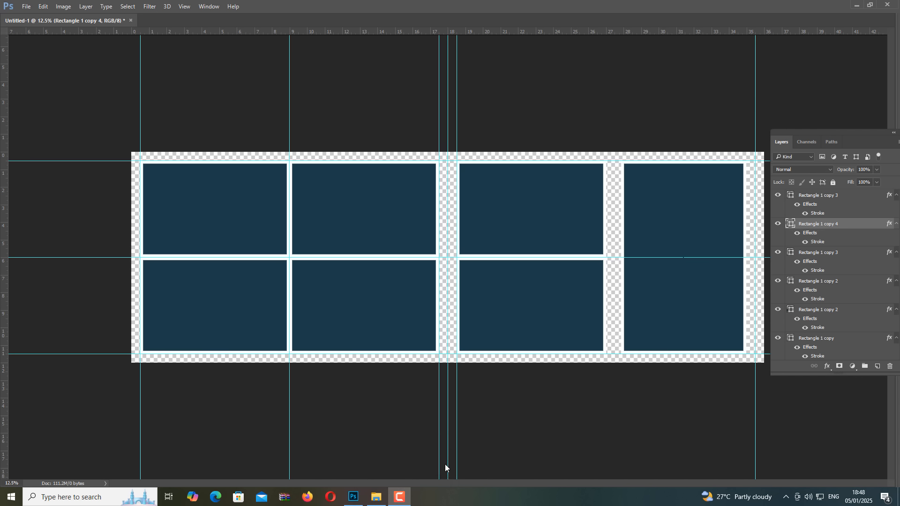
left_click(563, 462)
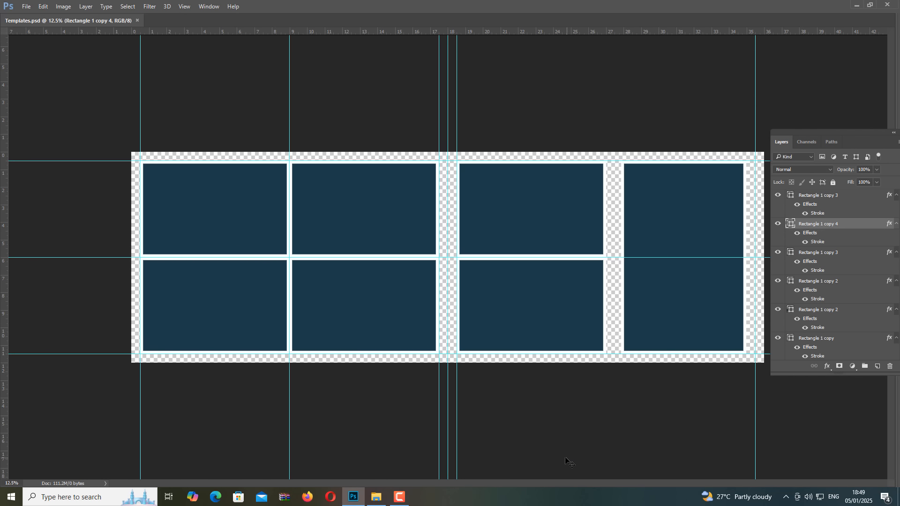
Make the Background layer visible and hide the guides.
scroll(871, 342, "down", 3)
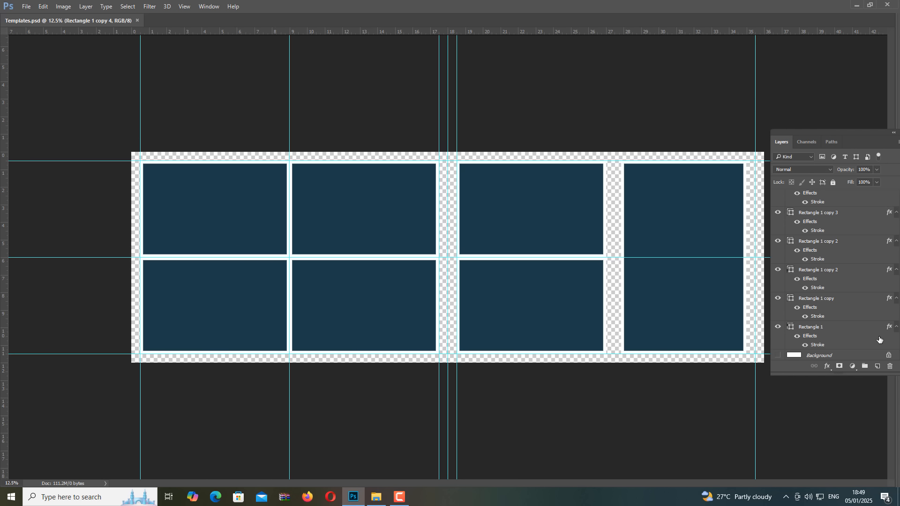
left_click(777, 356)
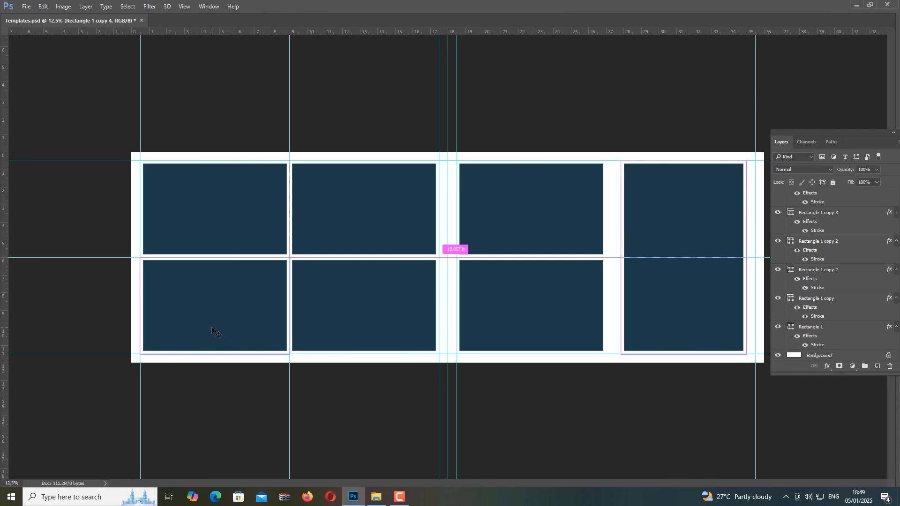
key("ctrl+semicolon")
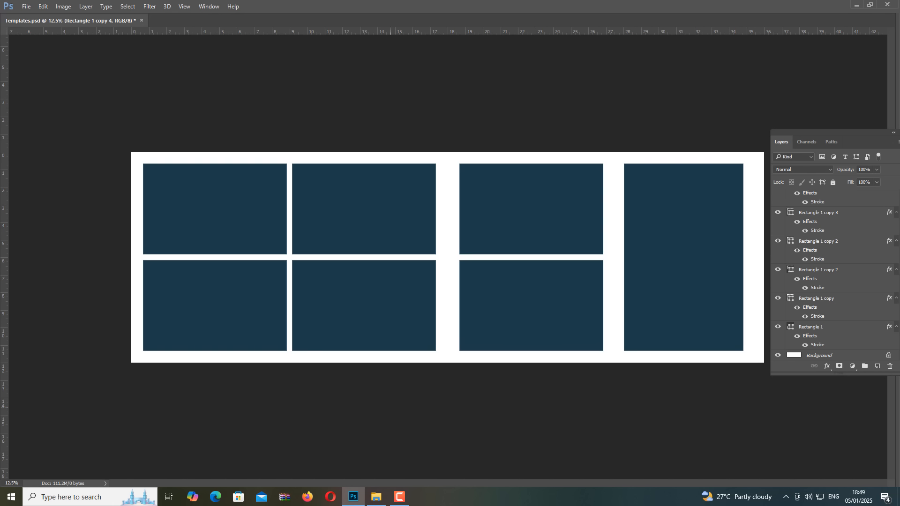
Switch to File Explorer and open the pLAIN bG folder inside the Background folder.
left_click(376, 497)
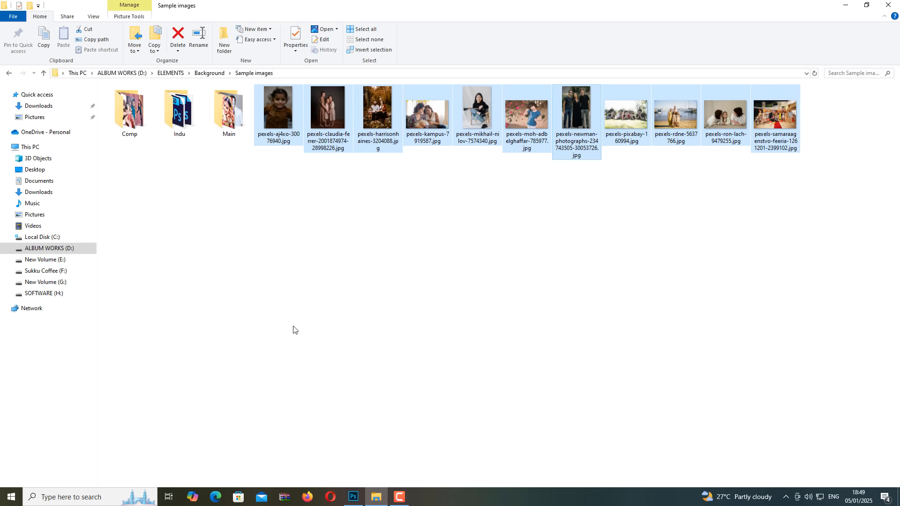
left_click(193, 190)
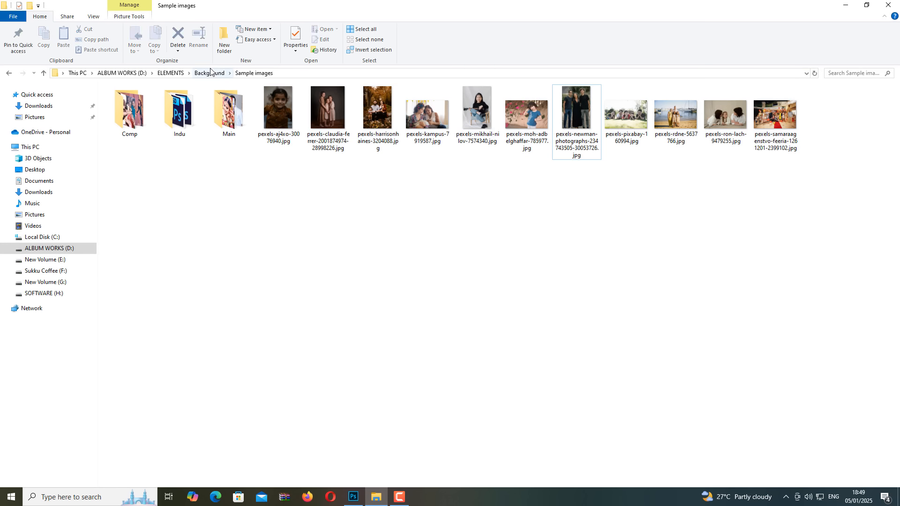
left_click(210, 73)
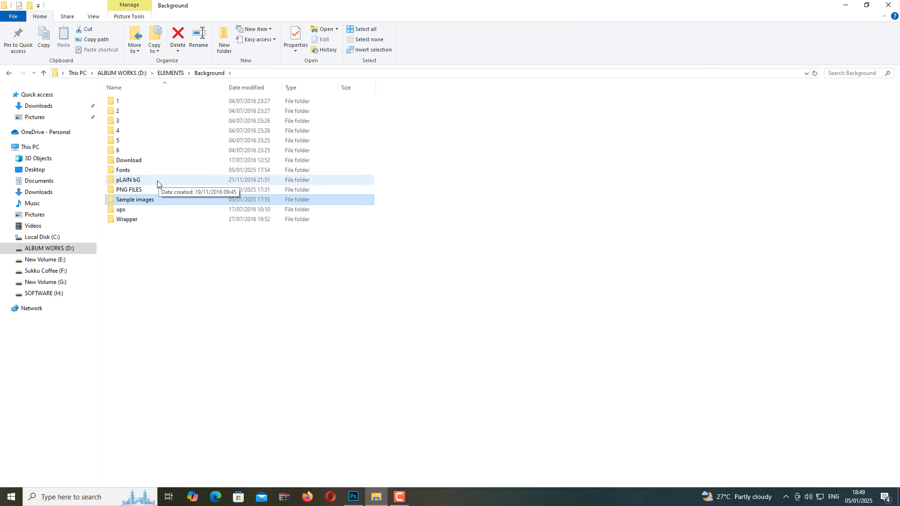
double_click(155, 181)
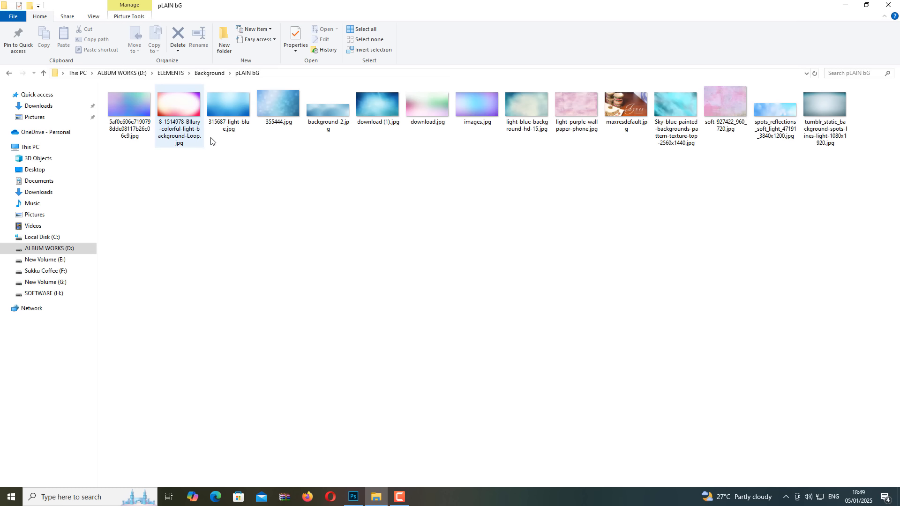
Place images.jpg from the pLAIN bG folder into the Templates.psd document in Photoshop.
left_click(286, 110)
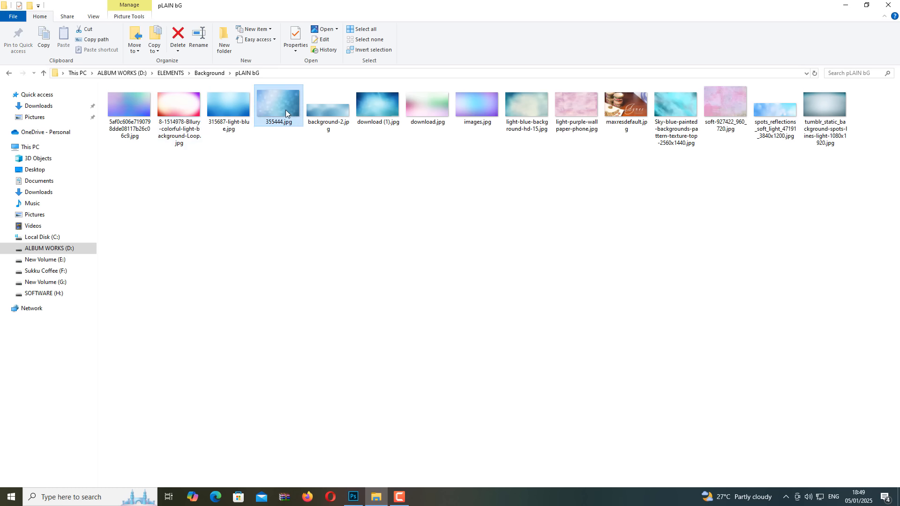
left_click(523, 110)
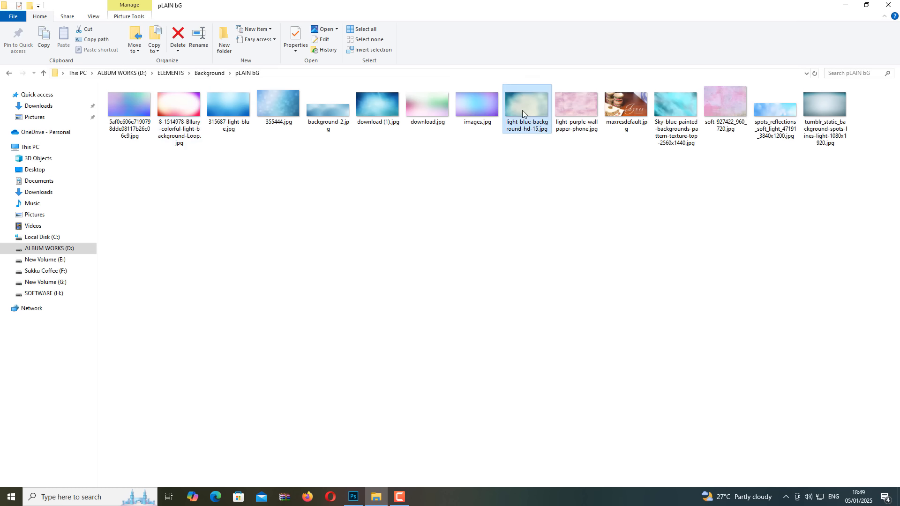
left_click(485, 113)
left_click_drag(485, 112, 709, 323)
key("alt+Tab")
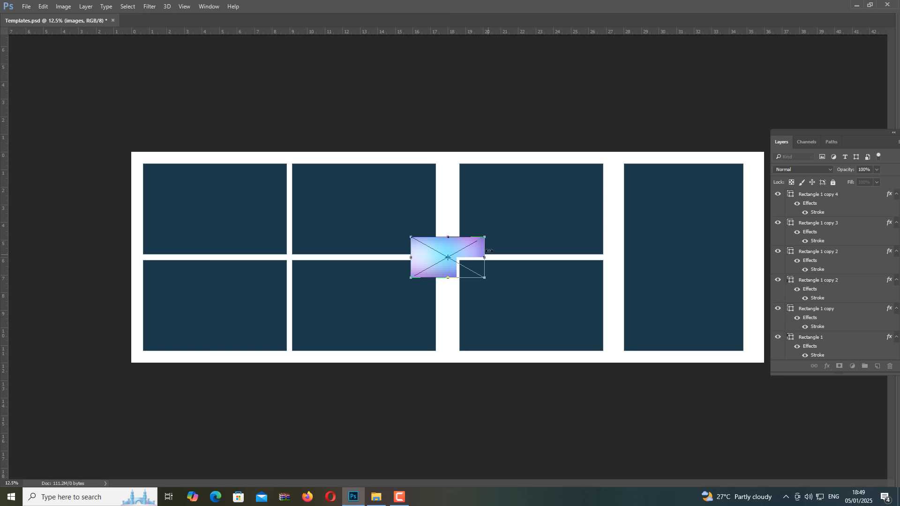
Stretch the placed background image non-proportionally to cover the whole canvas, and commit the placement.
left_click_drag(486, 237, 683, 187)
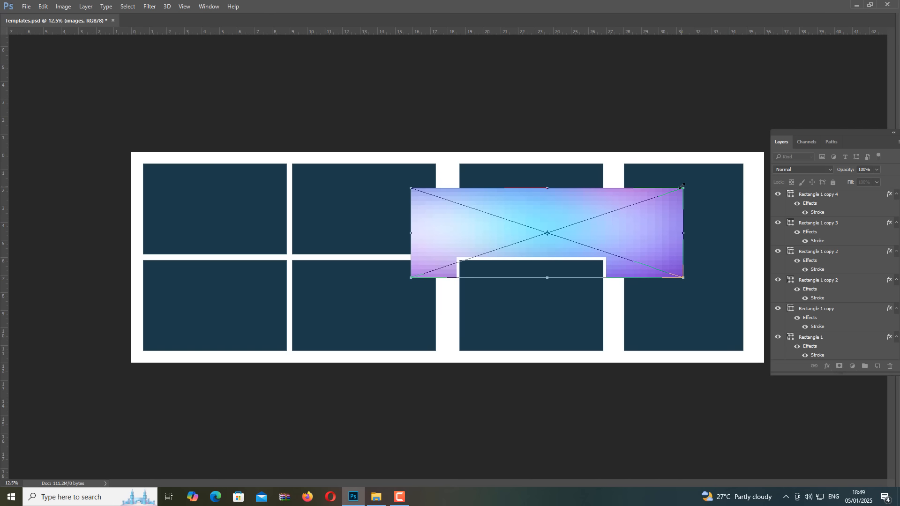
left_click_drag(683, 187, 740, 276)
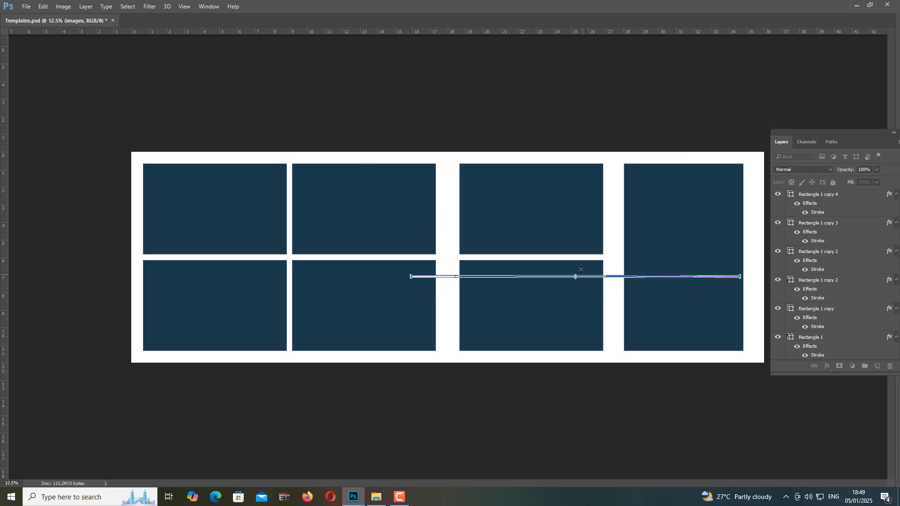
left_click_drag(581, 268, 575, 125)
left_click_drag(573, 193, 321, 207)
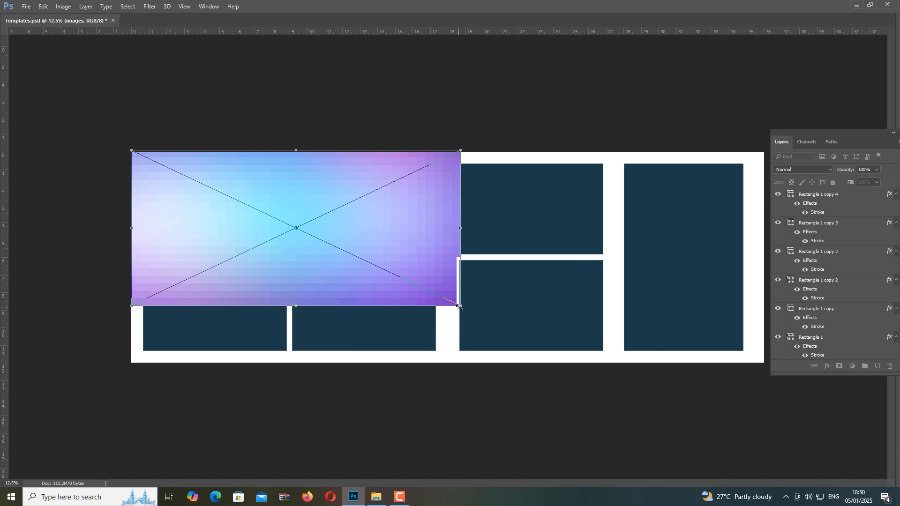
left_click_drag(459, 306, 767, 365)
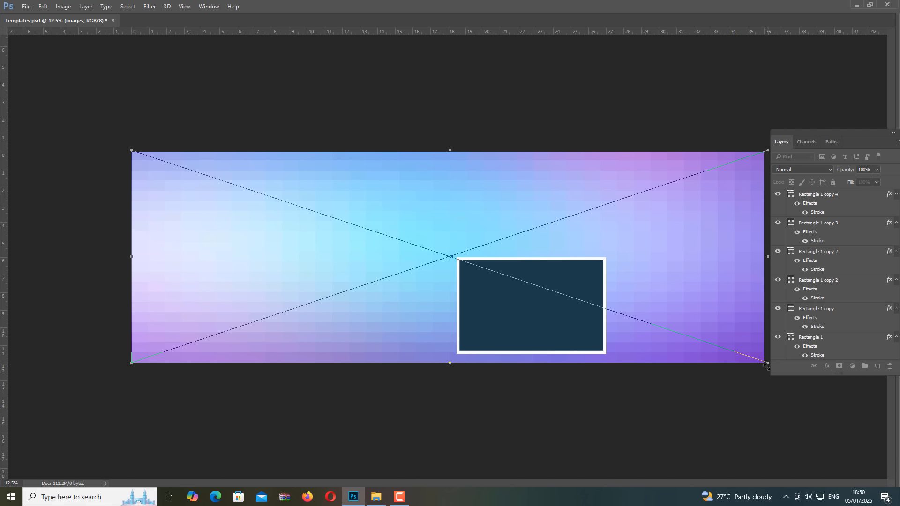
key("Return")
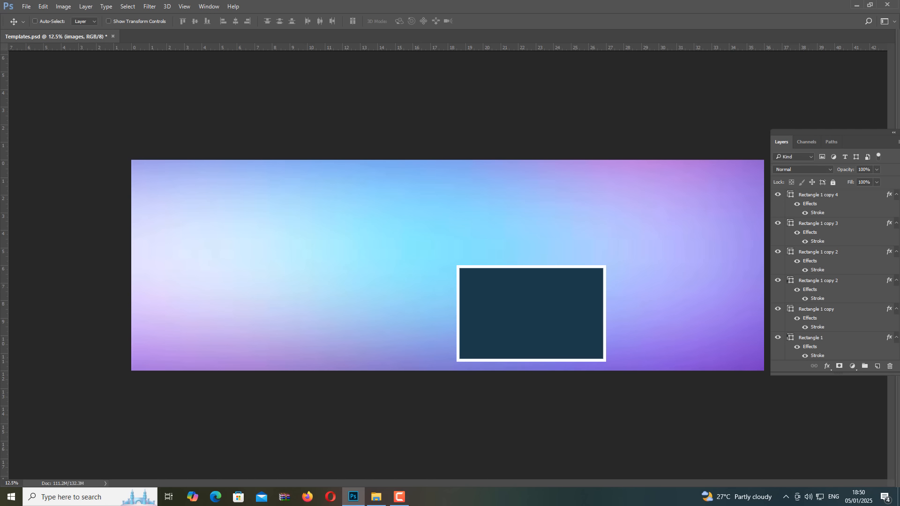
Move the images layer behind all frames, just above the Background layer, and apply a Gaussian Blur to it.
left_click_drag(833, 224, 825, 354)
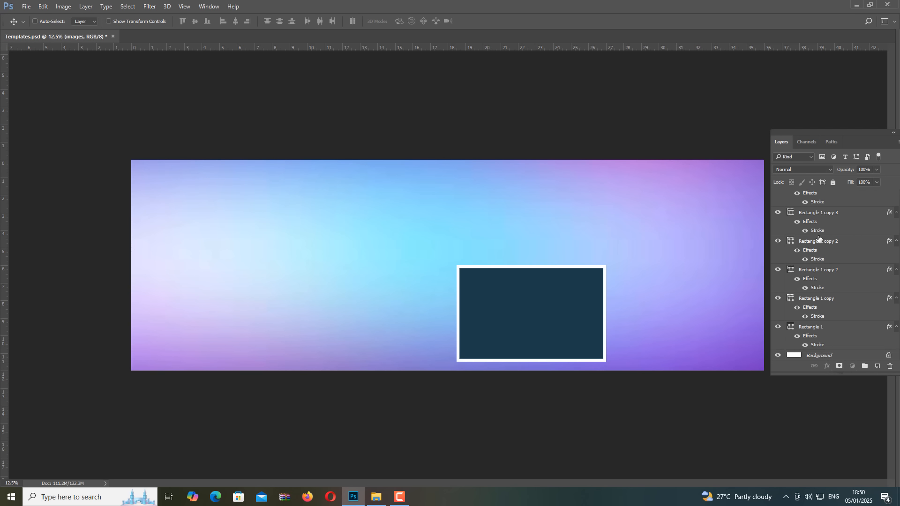
key("ctrl+shift+bracketleft")
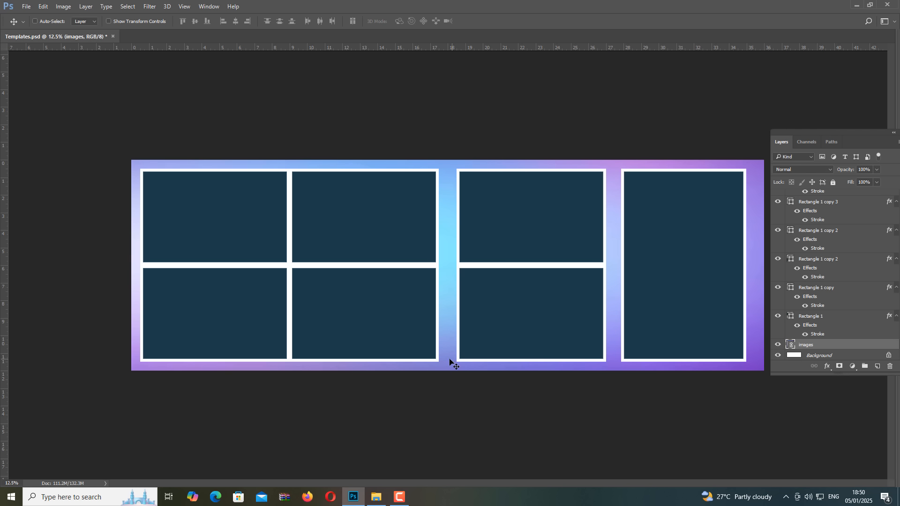
left_click(149, 7)
mouse_move(159, 120)
left_click(300, 161)
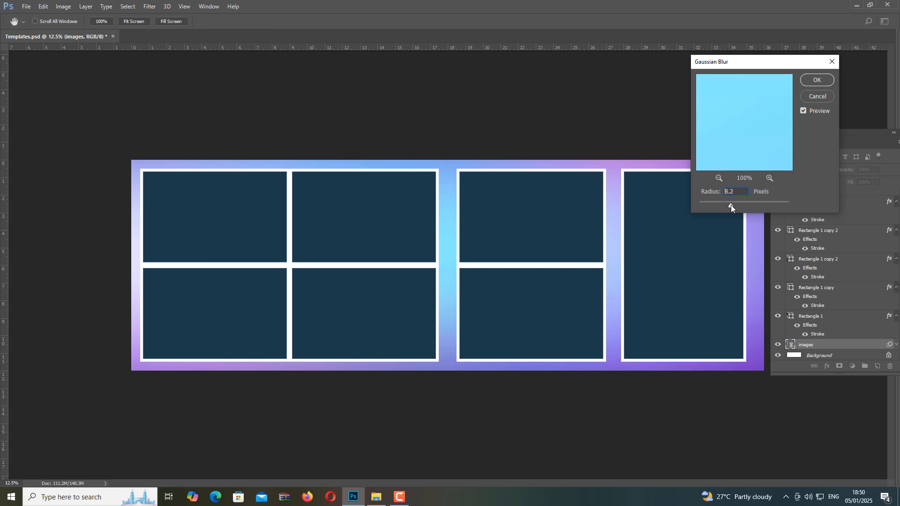
left_click_drag(731, 204, 760, 206)
left_click(820, 81)
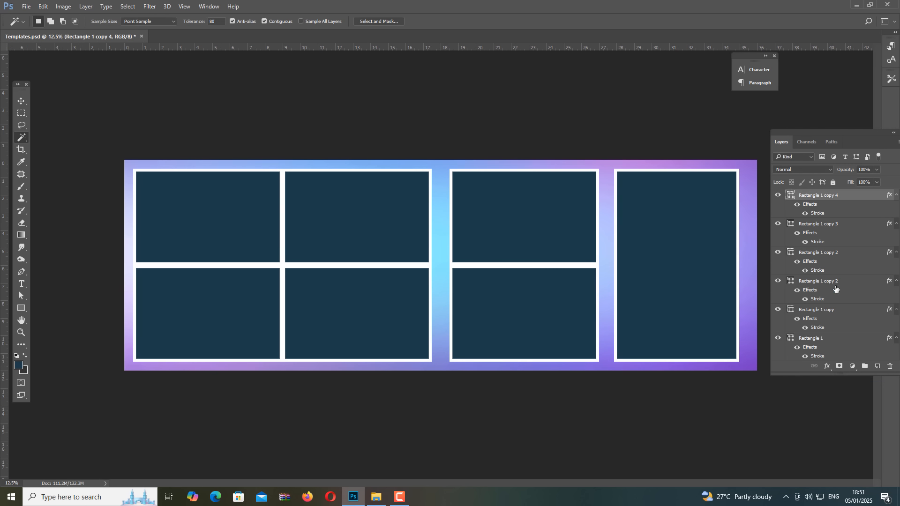
Select all rectangle frame layers, from Rectangle 1 up to the topmost one, and convert them to a single smart object.
scroll(836, 295, "down", 2)
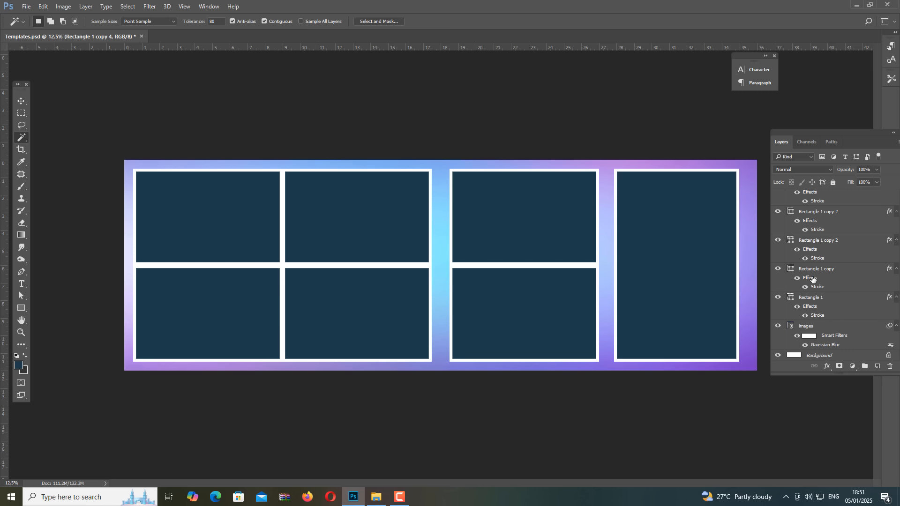
left_click(817, 303)
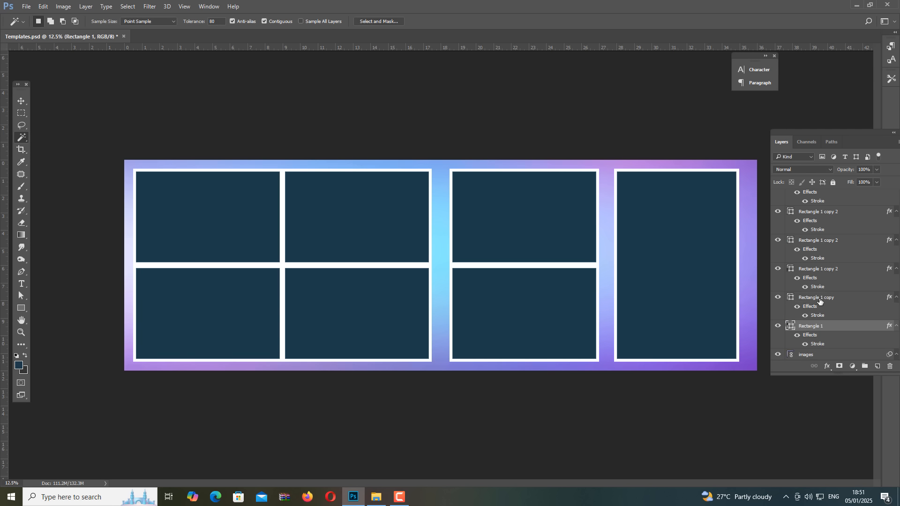
scroll(818, 300, "up", 2)
left_click(806, 196, "shift")
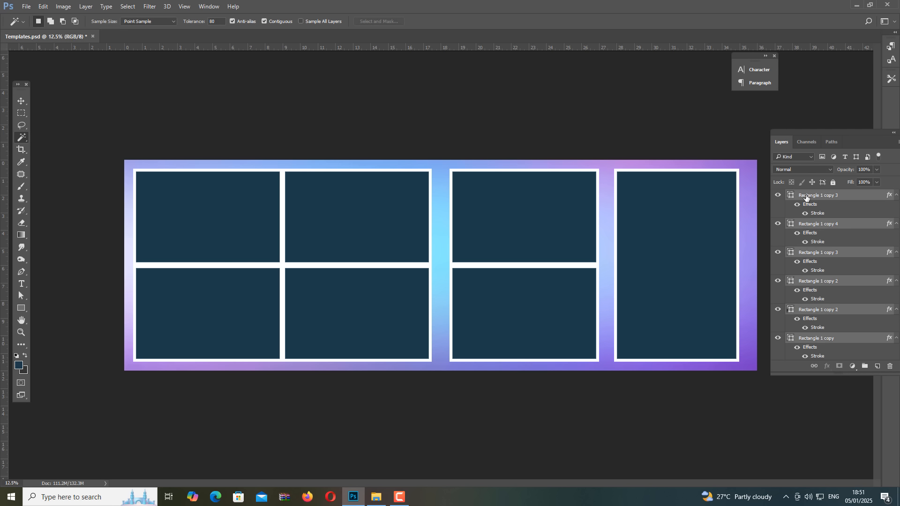
right_click(807, 197)
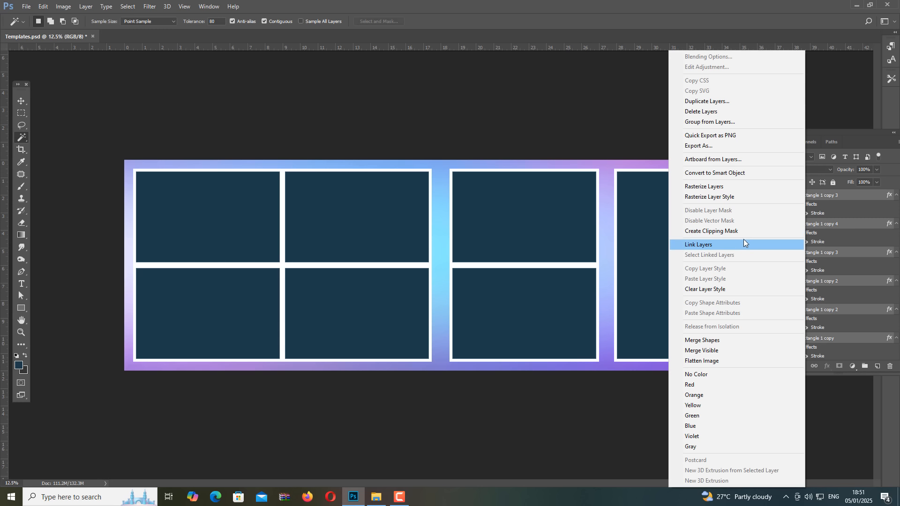
left_click(724, 173)
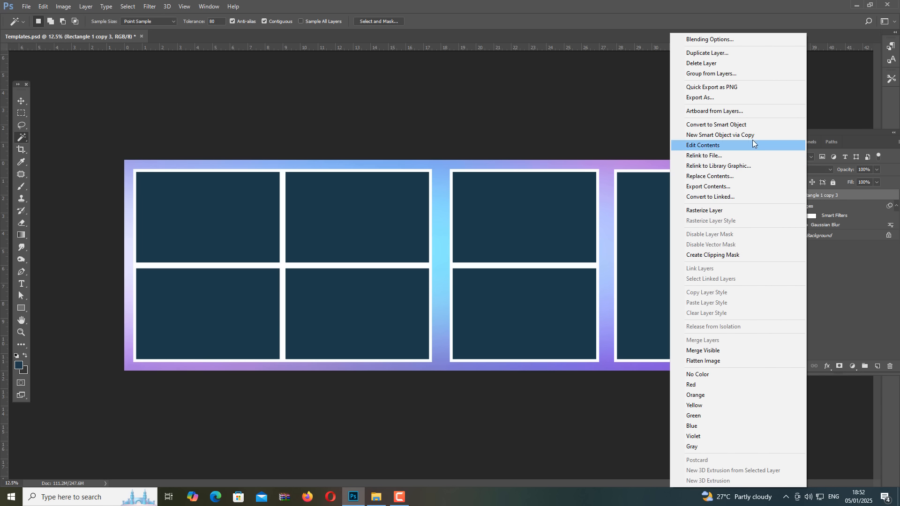
Rasterize the combined frames smart object, Rectangle 1 copy 3, and clear the layer selection.
left_click(711, 209)
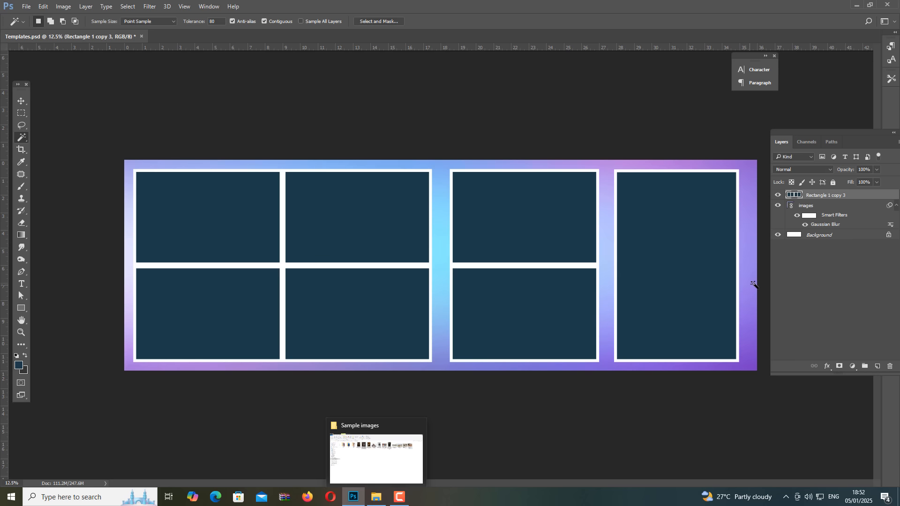
left_click(790, 292)
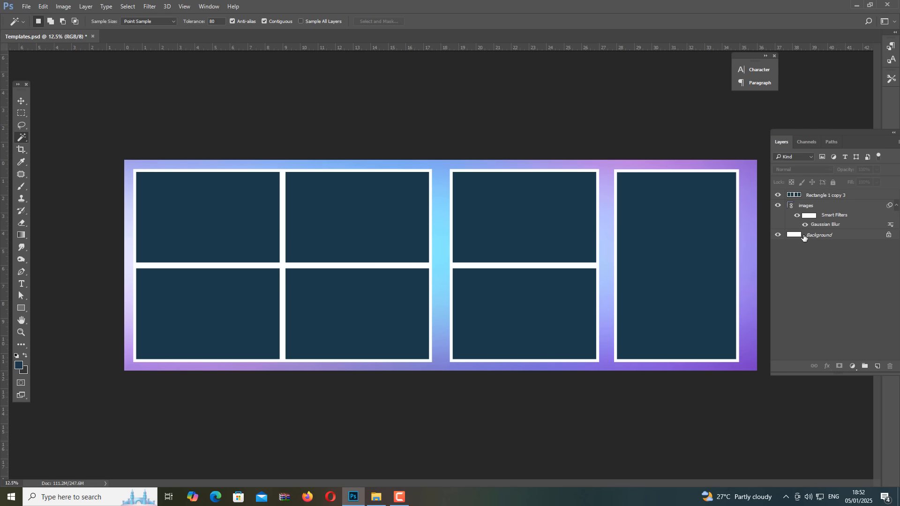
Check what the images layer and the rasterized frames layer each contain by hiding and reshowing them, ending with the frames layer active.
left_click(809, 210)
left_click(778, 205)
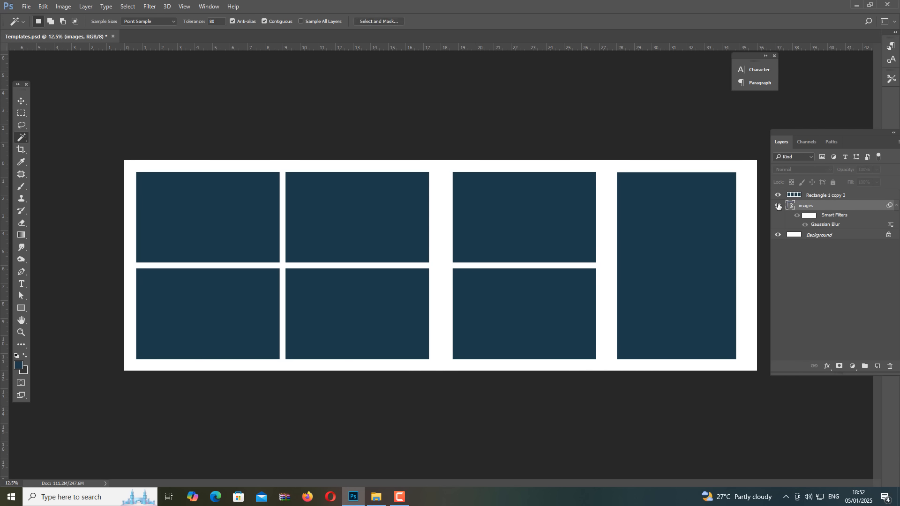
left_click(779, 206)
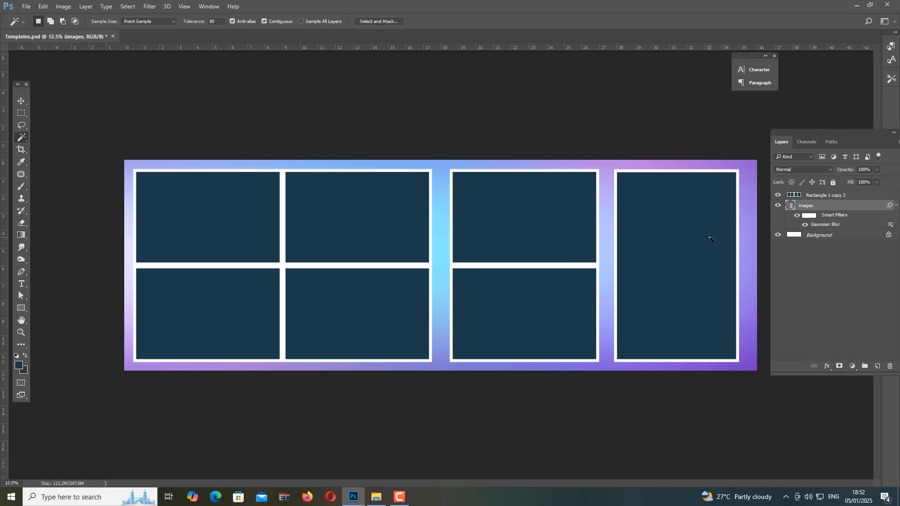
left_click(793, 195)
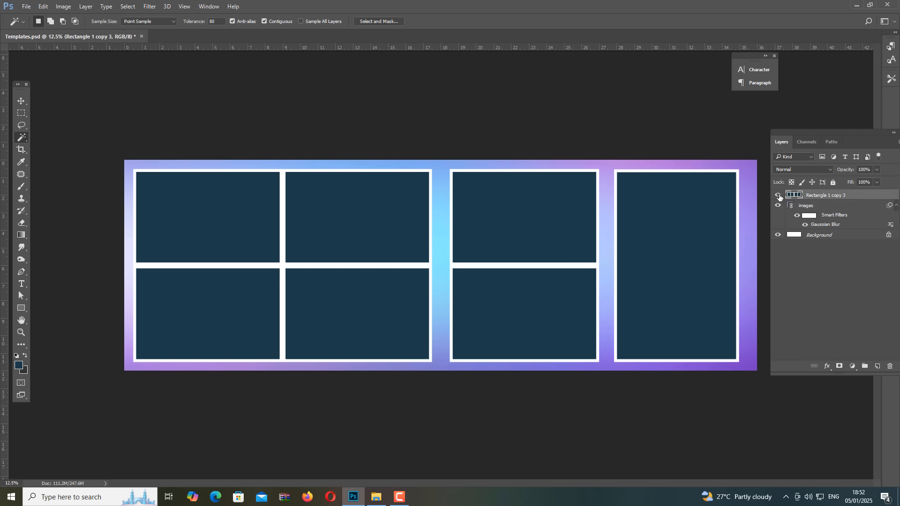
left_click(779, 196)
left_click(779, 195)
Open the portrait of three standing girls from the Sample images folder in Photoshop, cut its whole image and close the file without saving.
left_click(378, 500)
left_click_drag(329, 160, 811, 276)
key("alt+Tab")
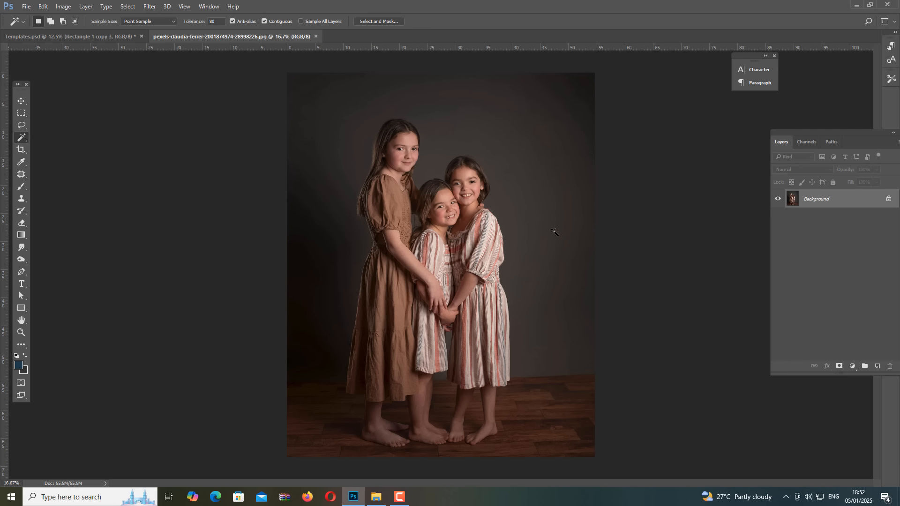
key("ctrl+a")
key("ctrl+x")
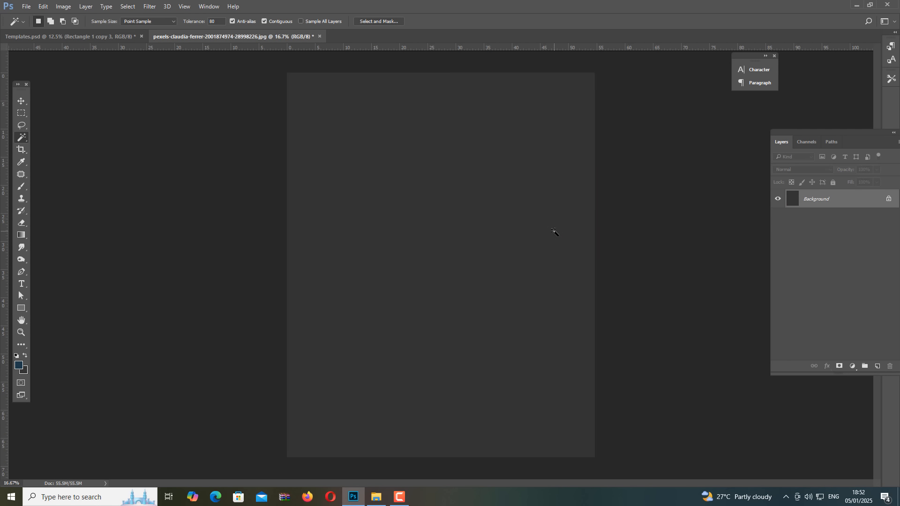
key("ctrl+w")
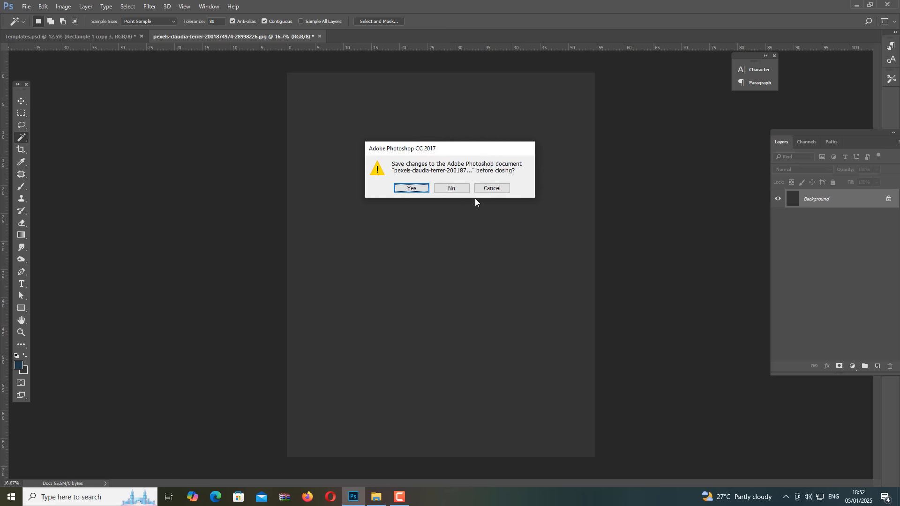
key("n")
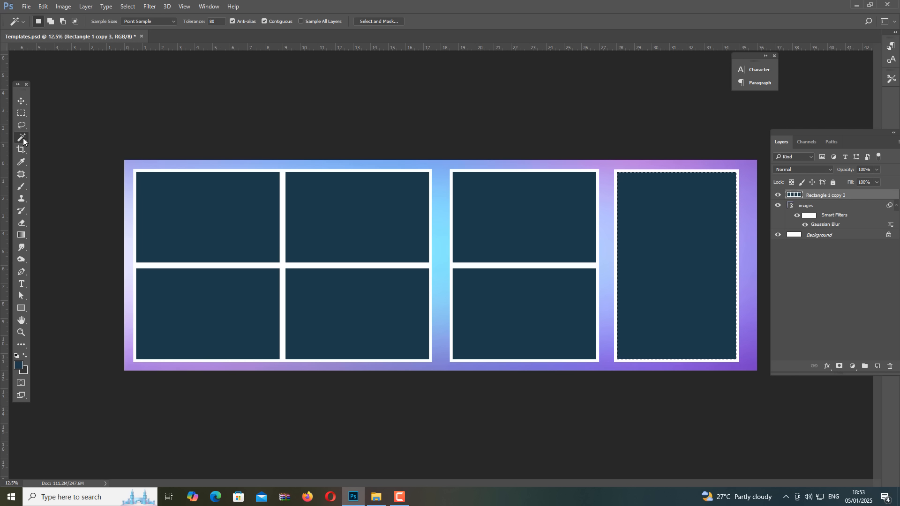
Paste the cut portrait into the Magic Wand selection of the tall frame with Paste Into, so it is masked to that frame.
key("ctrl+d")
key("ctrl+shift+alt+v")
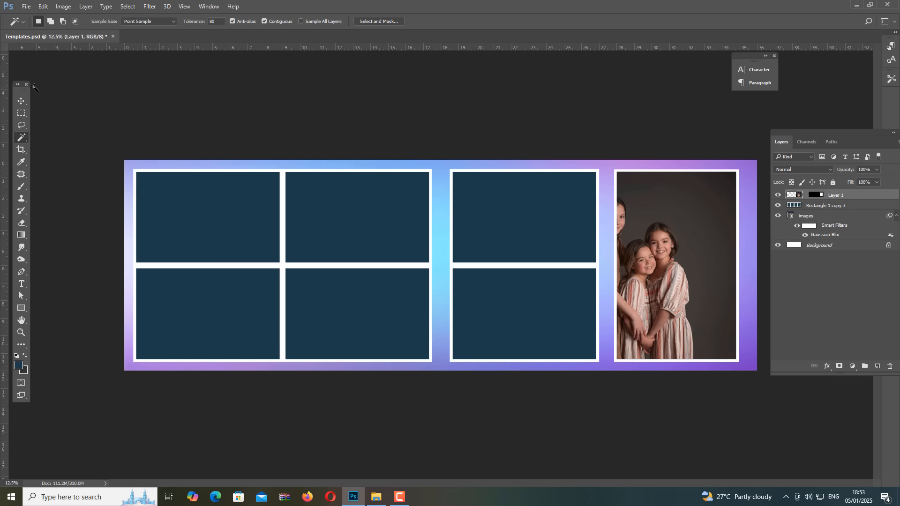
left_click(41, 7)
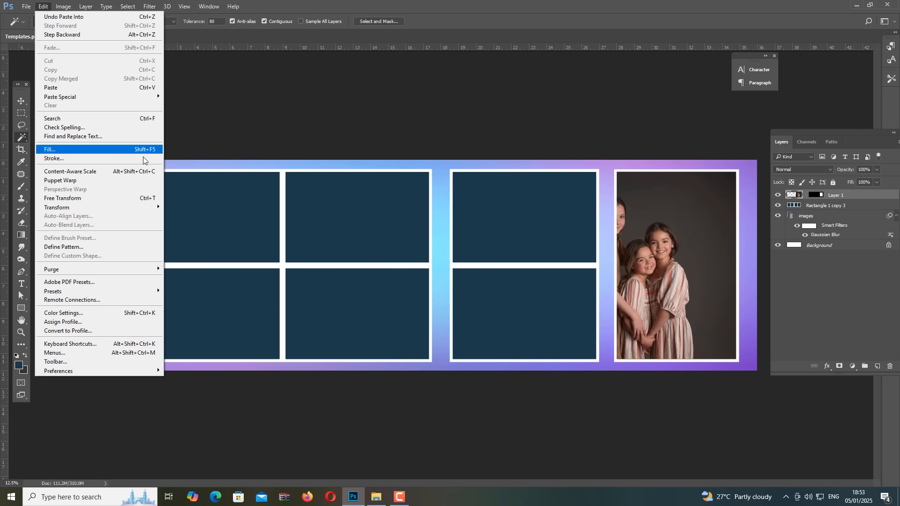
left_click(413, 4)
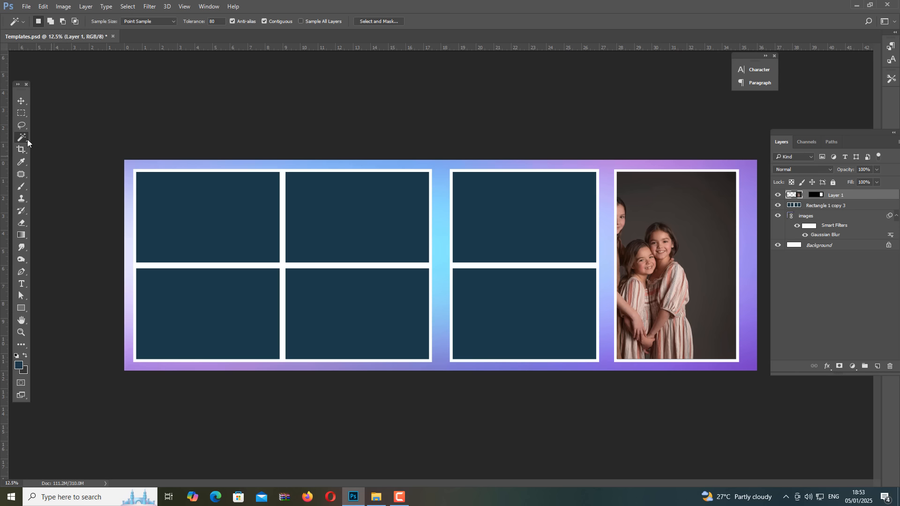
Scale the pasted portrait to about 68% and position it to fill the tall frame with all three girls in view.
left_click(20, 103)
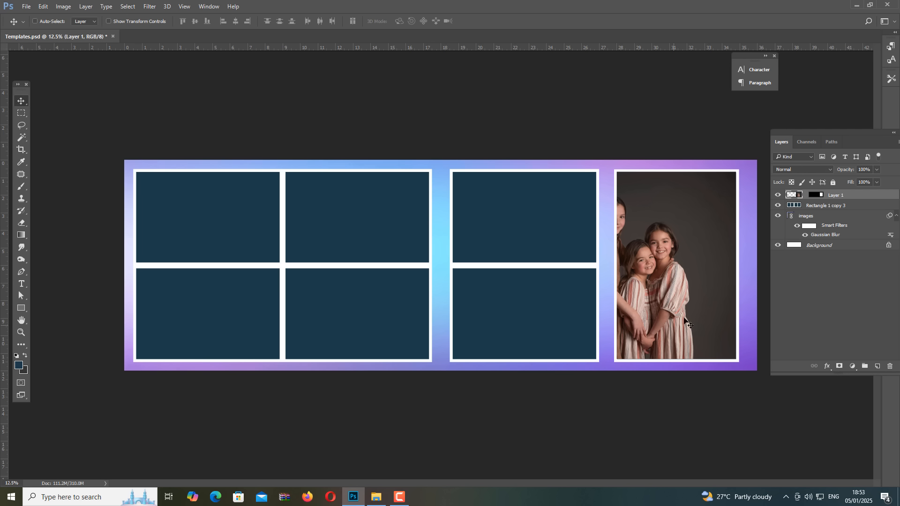
left_click_drag(680, 286, 692, 258)
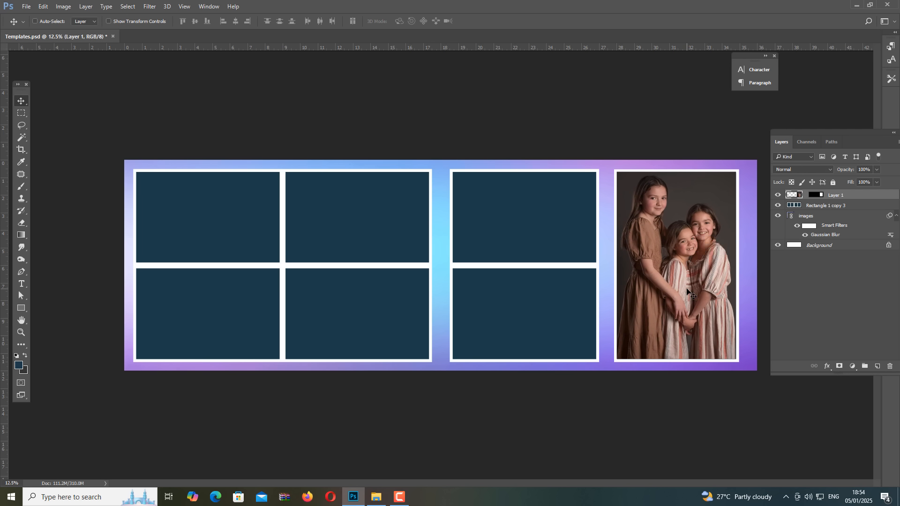
key("ctrl+t")
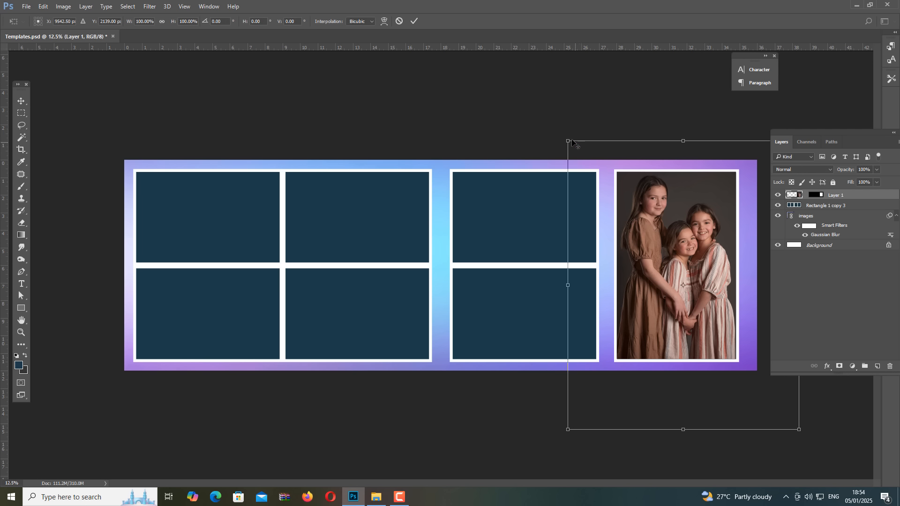
left_click_drag(563, 138, 616, 180)
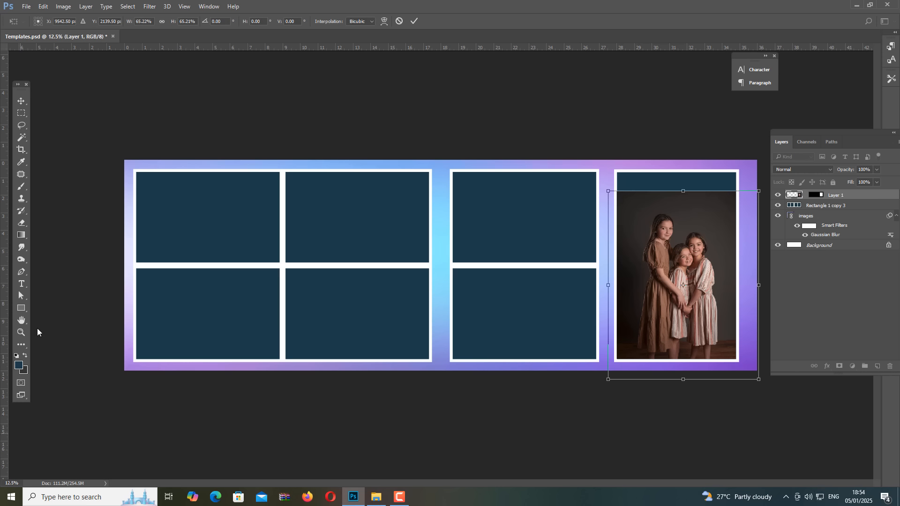
left_click_drag(643, 287, 639, 268)
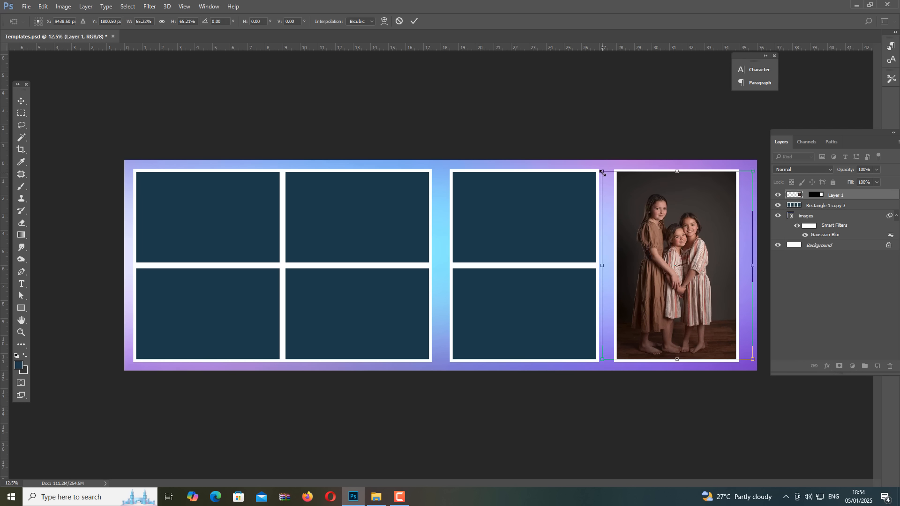
left_click_drag(602, 171, 599, 169)
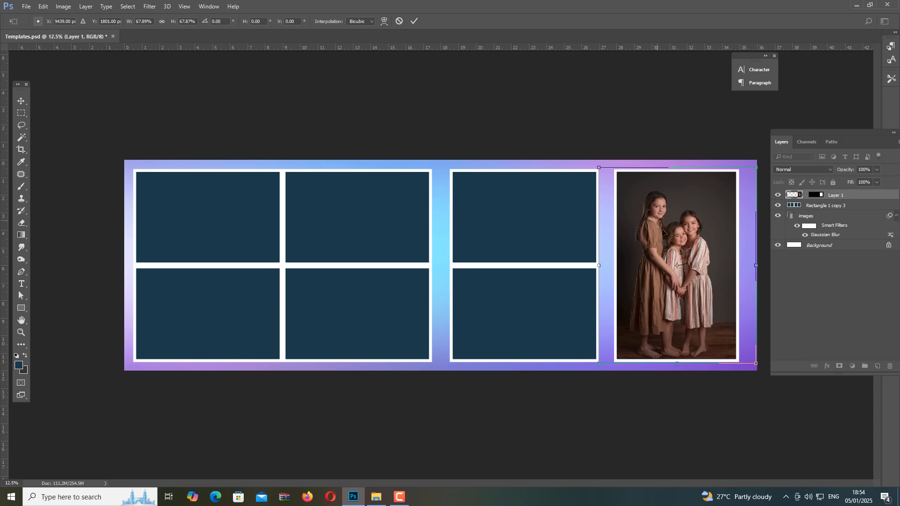
left_click_drag(672, 248, 665, 232)
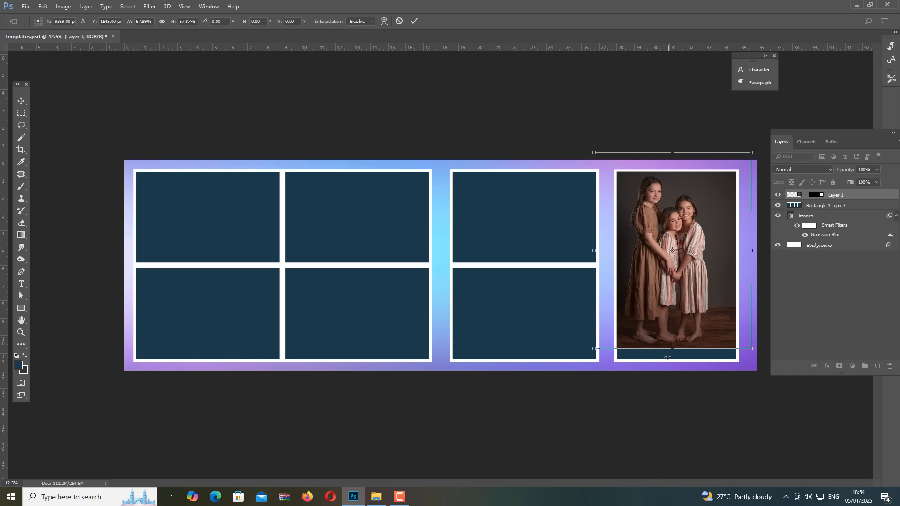
left_click_drag(677, 307, 678, 321)
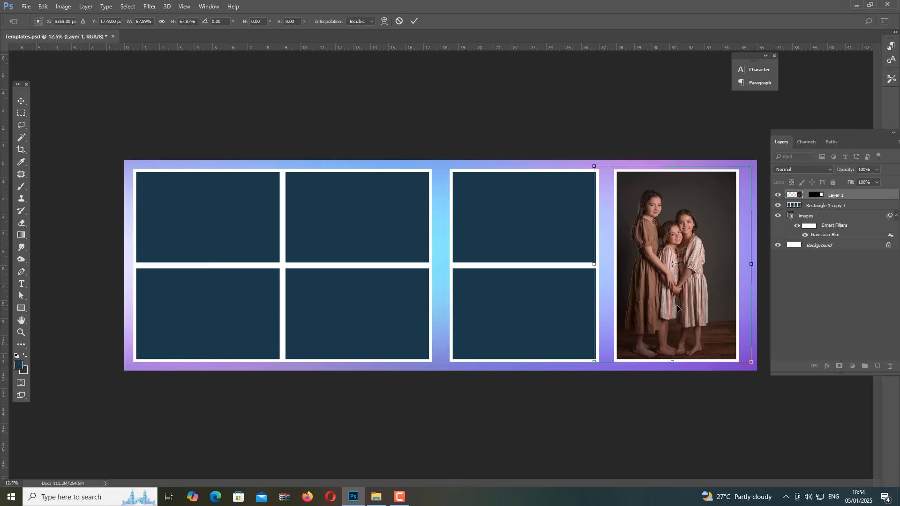
left_click_drag(680, 242, 684, 244)
key("Return")
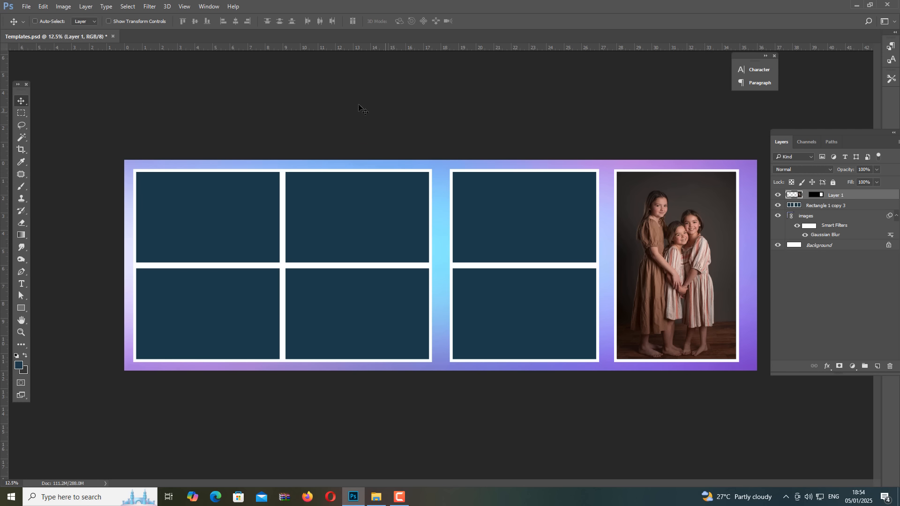
Open pexels-kampus-7919587.jpg from the Sample images folder in Photoshop, cut its whole image and close the file without saving.
left_click(376, 498)
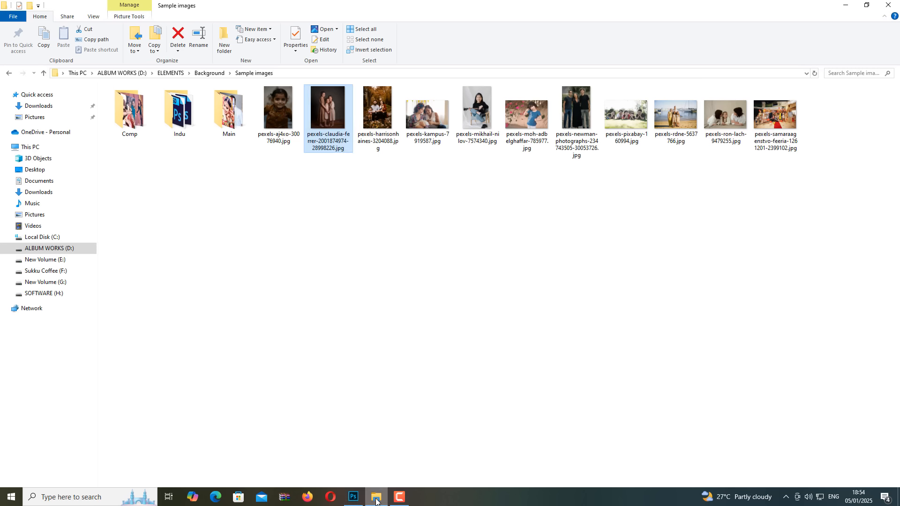
left_click(429, 122)
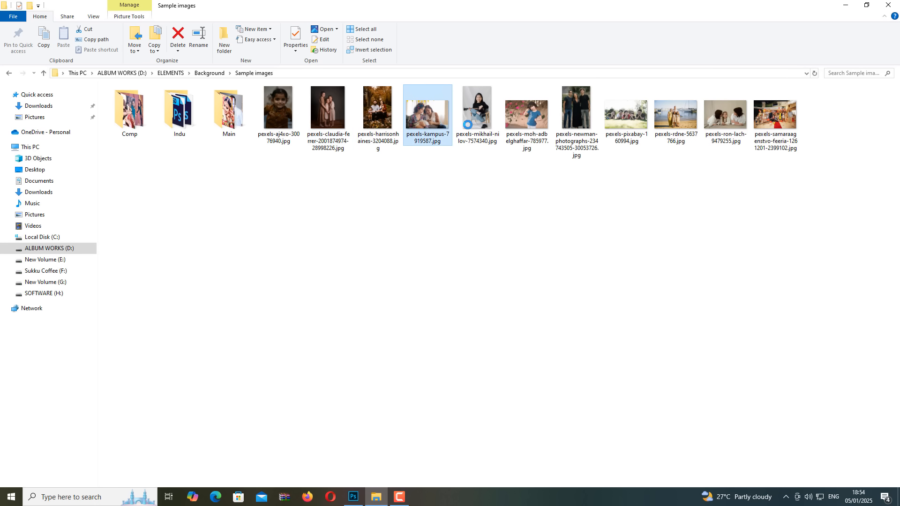
key("alt+Tab")
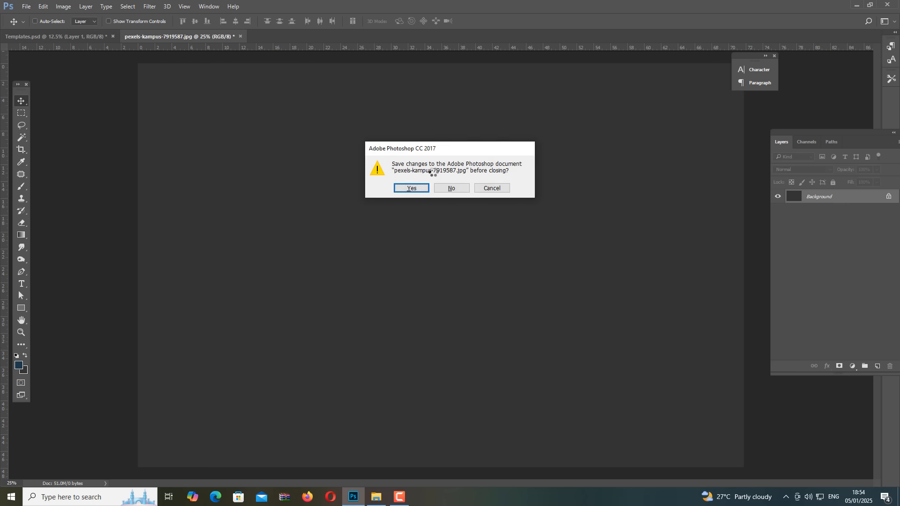
key("n")
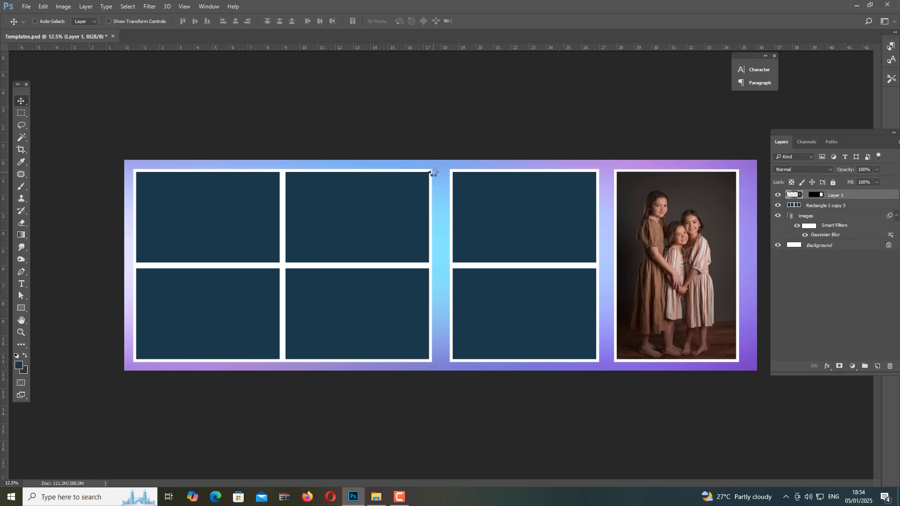
Select the upper-left frame's area on the Rectangle 1 copy 3 layer with the Magic Wand and paste the cut photo into it.
right_click(197, 208)
left_click(206, 214)
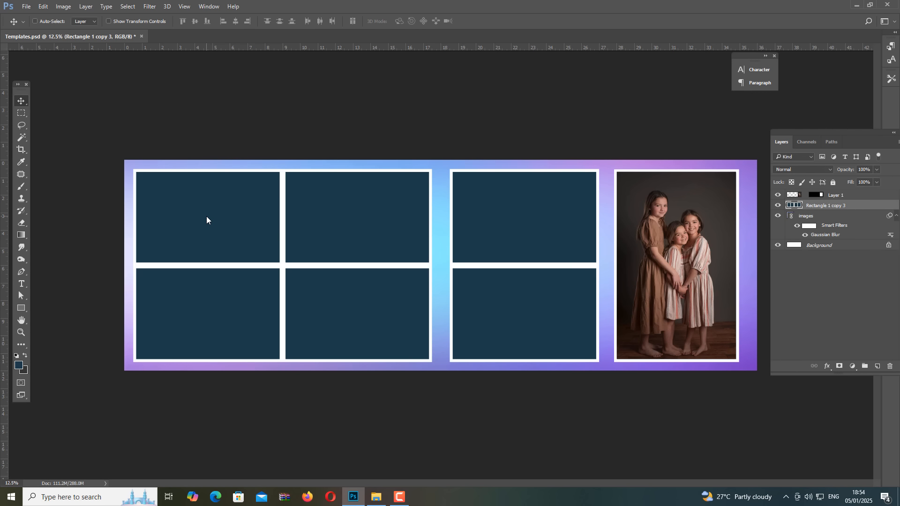
key("w")
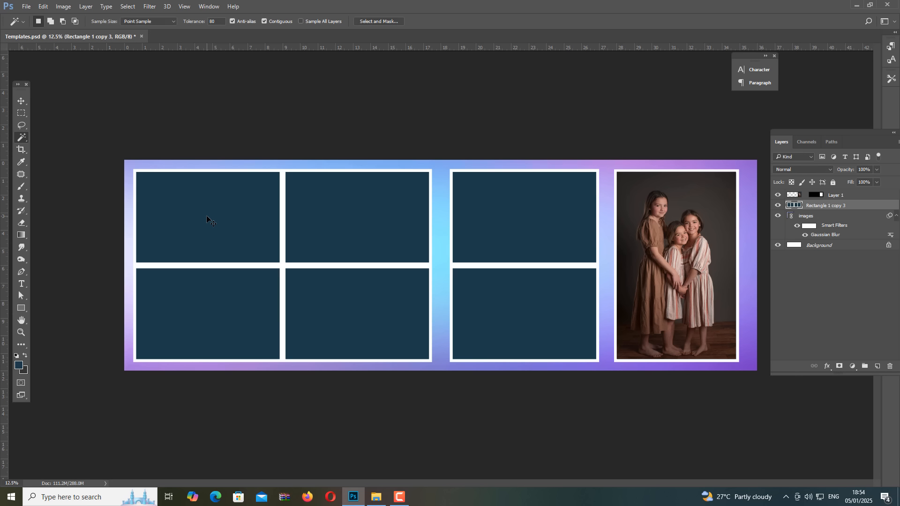
left_click(206, 215)
key("ctrl+alt+shift+v")
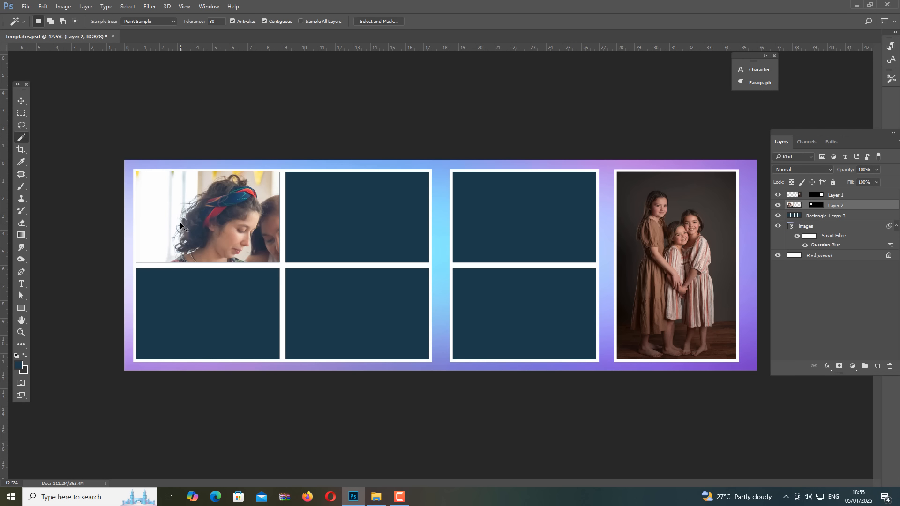
Shrink the pasted photo of the two women close to the upper-left frame's size and position both women inside the frame.
key("v")
left_click_drag(195, 215, 176, 206)
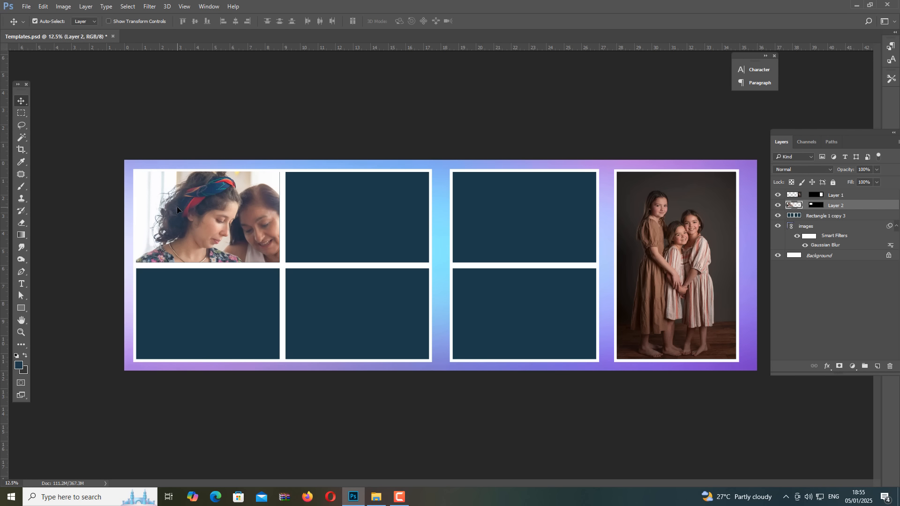
key("ctrl+t")
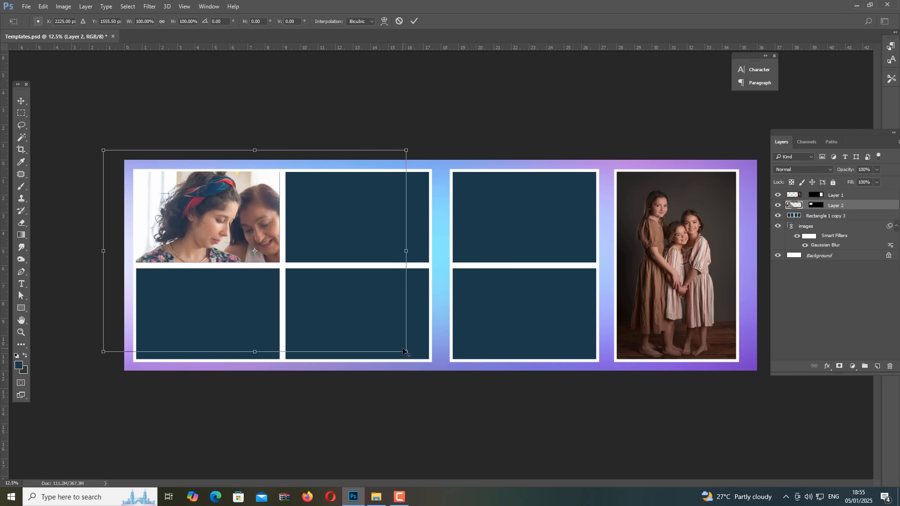
left_click_drag(406, 351, 264, 256)
key("Return")
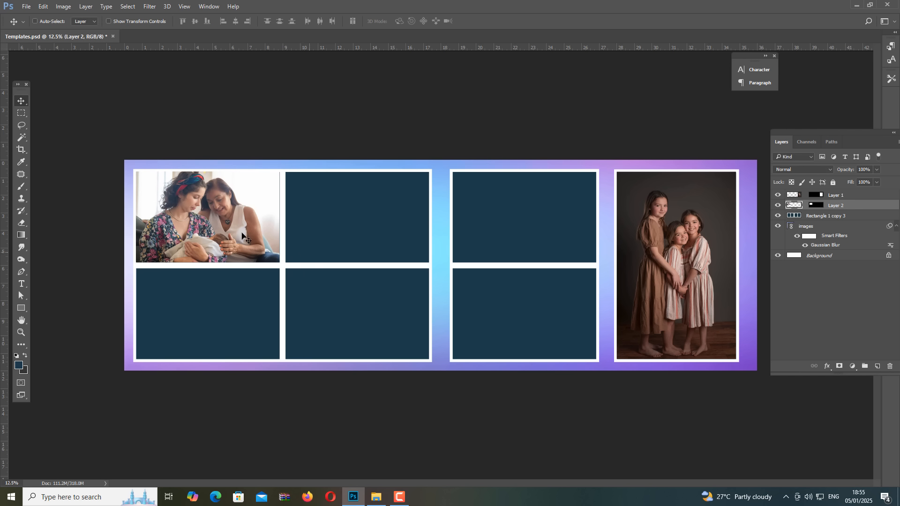
mouse_move(242, 234)
left_mouse_down()
mouse_move(212, 226)
mouse_move(244, 228)
mouse_move(227, 227)
mouse_move(228, 234)
left_mouse_up()
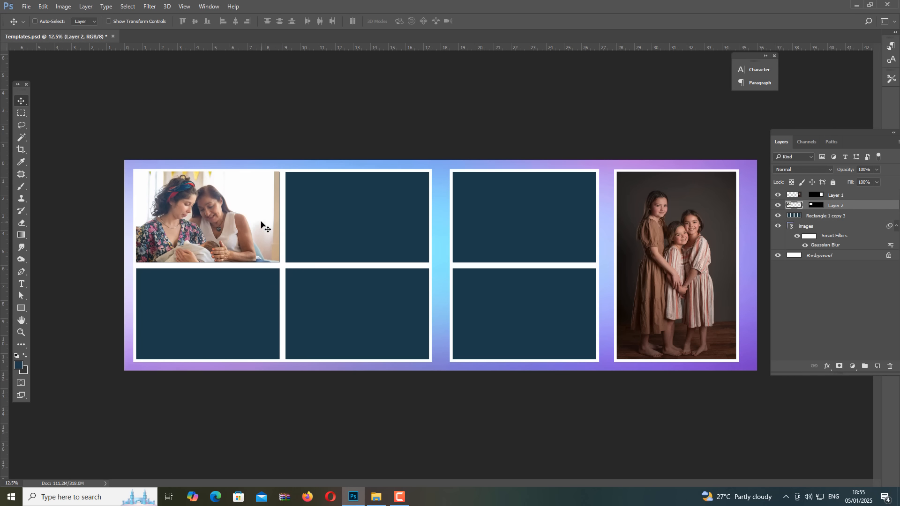
Scale the photo of the two women to about 94% and nudge it upward within the upper-left frame.
key("ctrl+t")
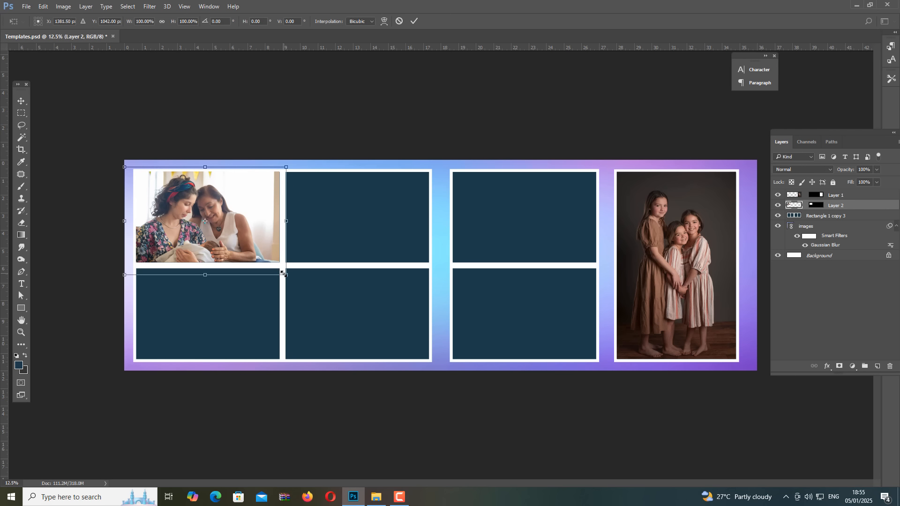
left_click_drag(284, 274, 281, 272)
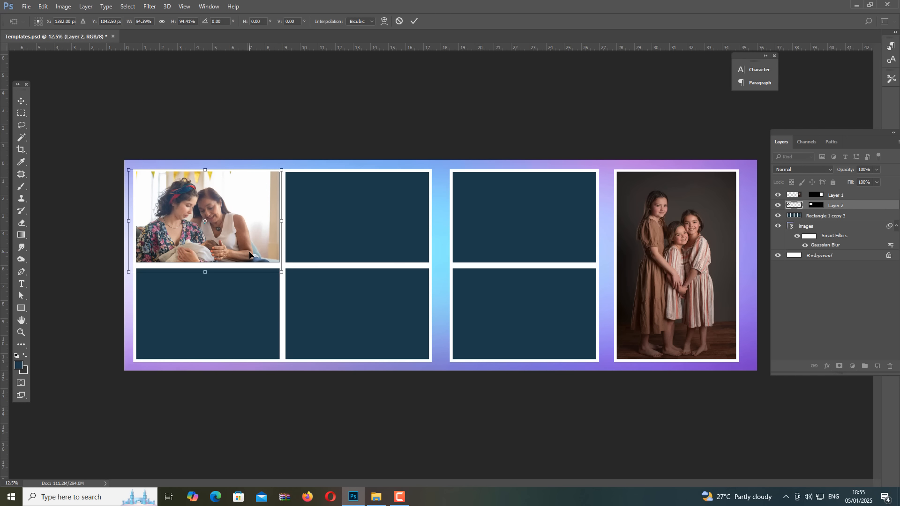
key("Up")
key("Up")
key("Up")
key("Up")
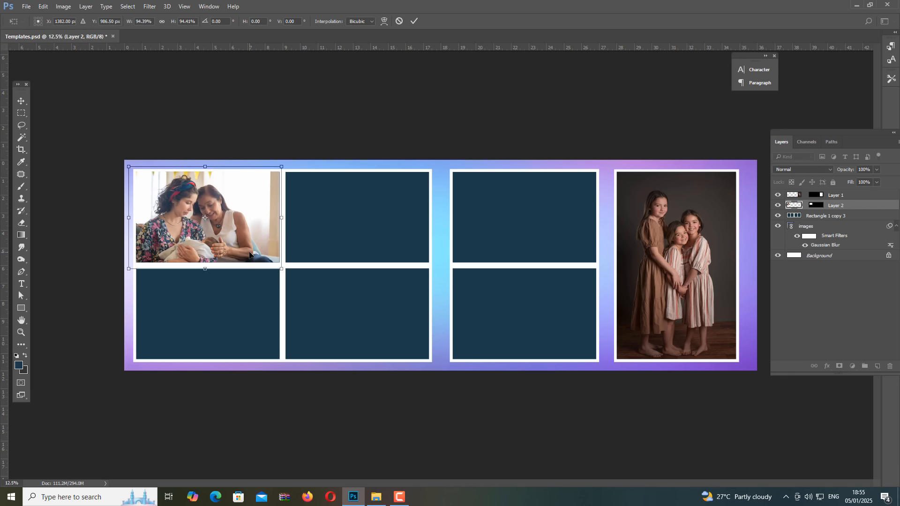
key("Return")
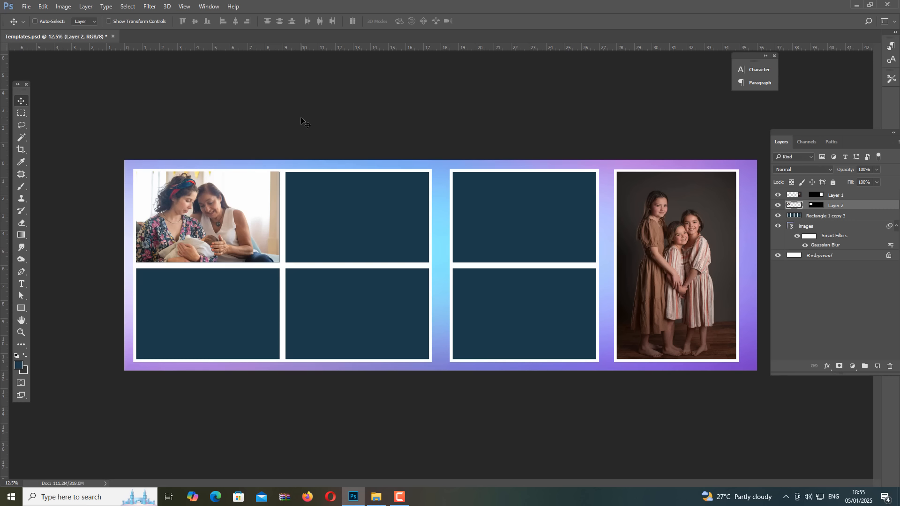
Open the sample photo of the child in a blue T-shirt in Photoshop, cut its whole image and close the file without saving.
key("alt+Tab")
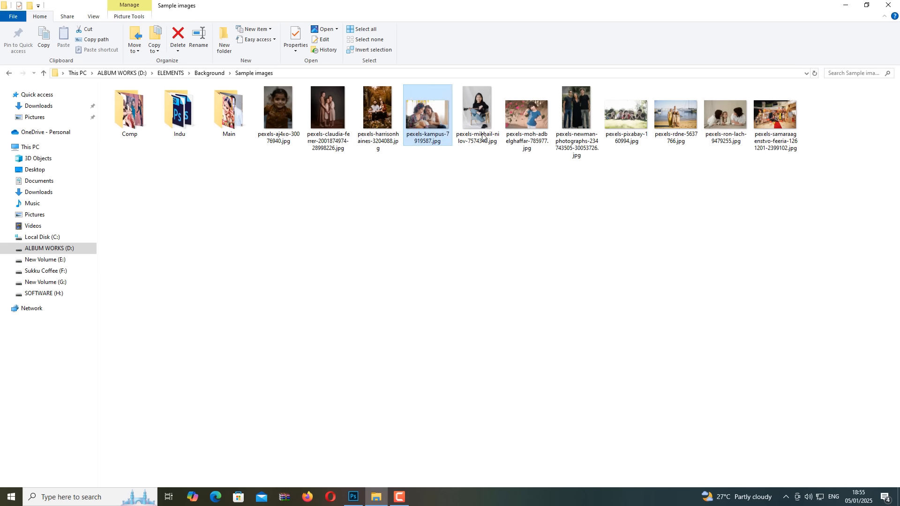
left_click(520, 117)
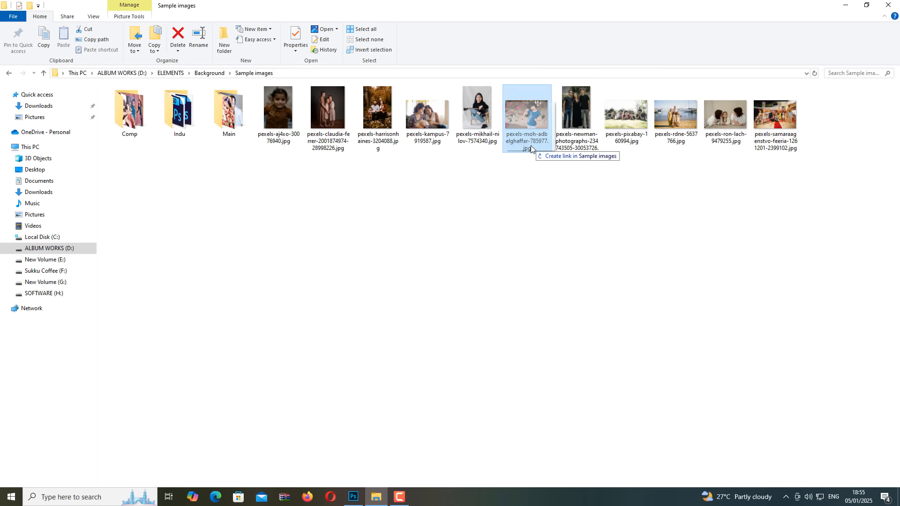
key("alt+Tab")
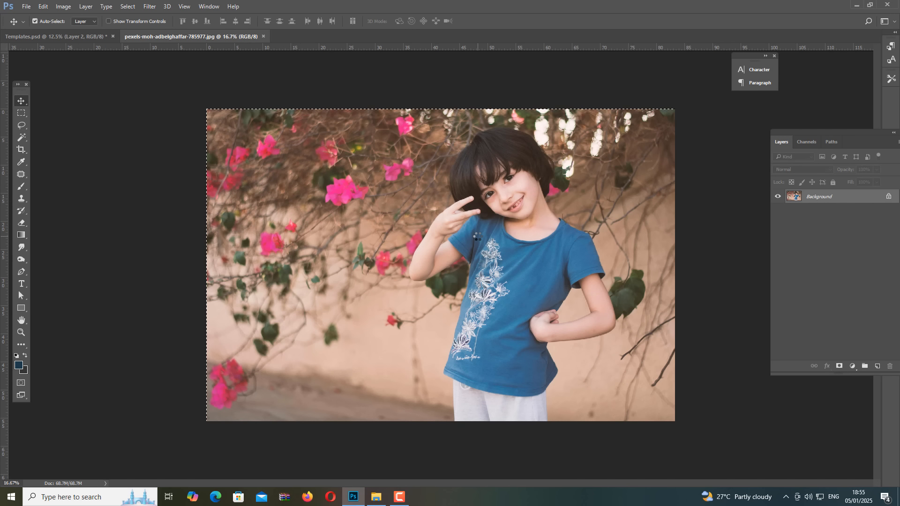
key("ctrl+w")
key("n")
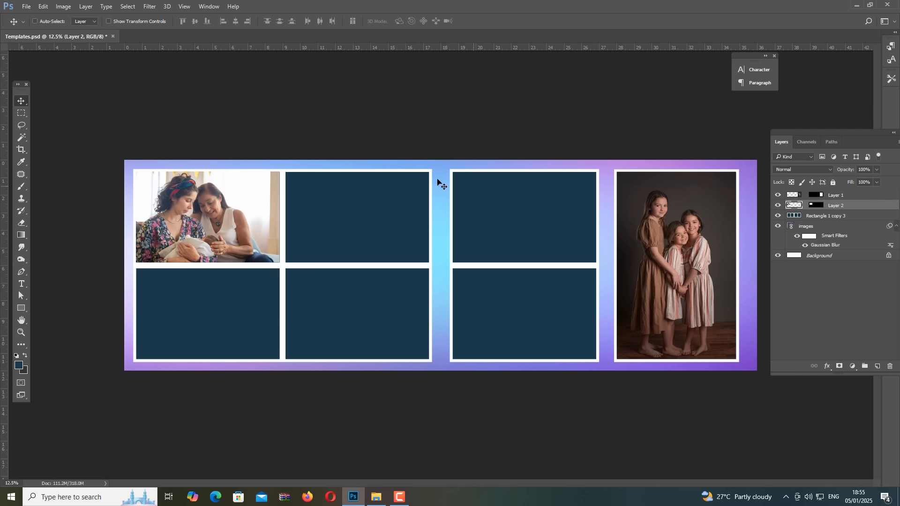
Select the second upper frame's area on the Rectangle 1 copy 3 layer with the Magic Wand and paste the cut photo into it.
right_click(355, 201)
left_click(367, 205)
key("w")
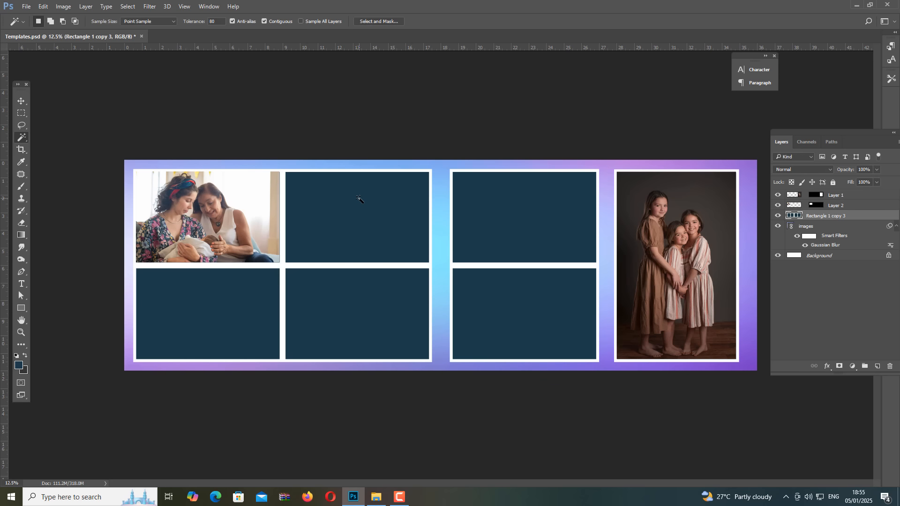
left_click(360, 199)
key("ctrl+shift+alt+v")
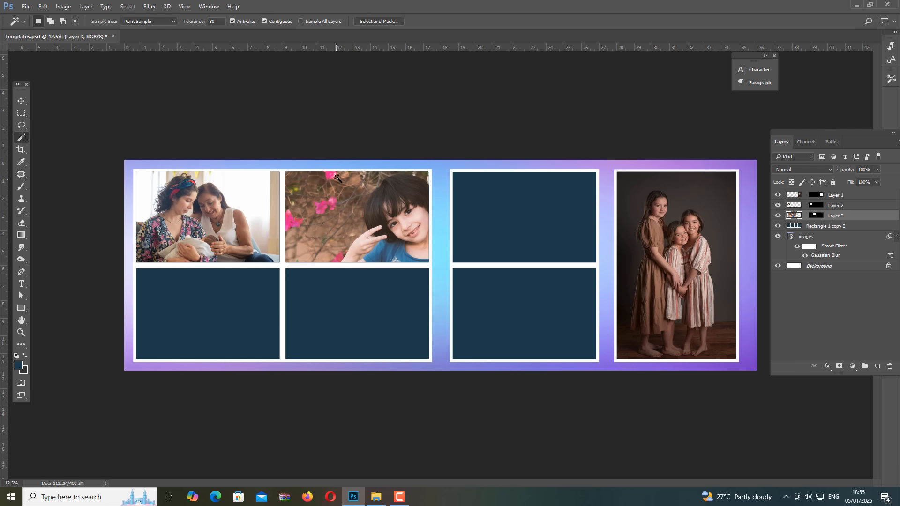
Shrink the pasted photo of the child close to the second upper frame's size and position the child inside the frame.
key("v")
key("ctrl")
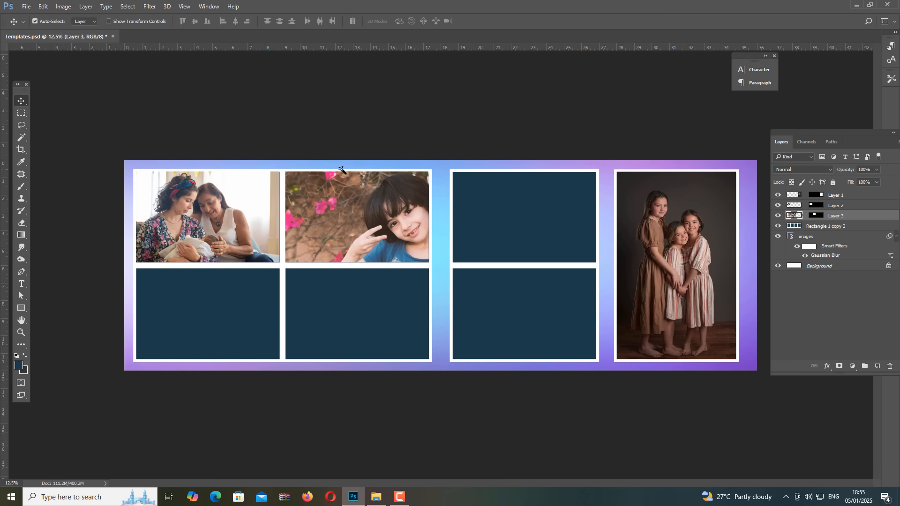
key("ctrl+t")
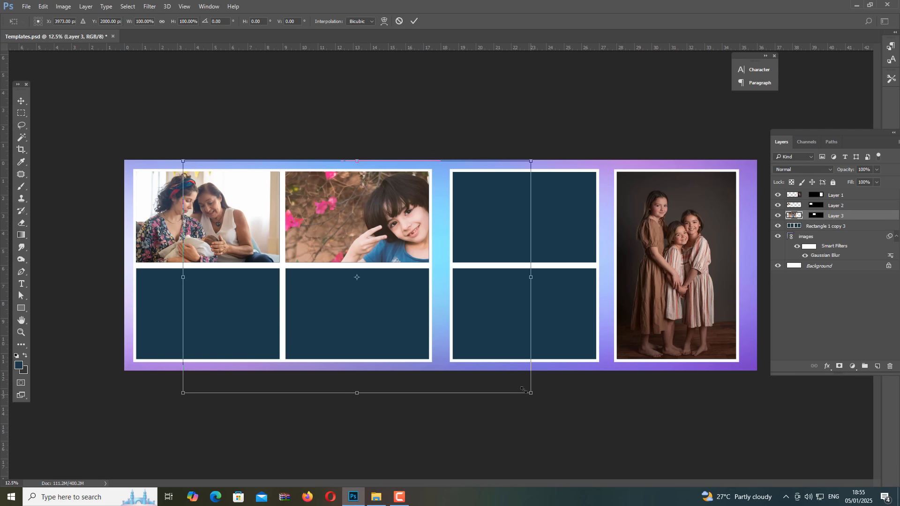
left_click_drag(524, 390, 420, 242)
key("Return")
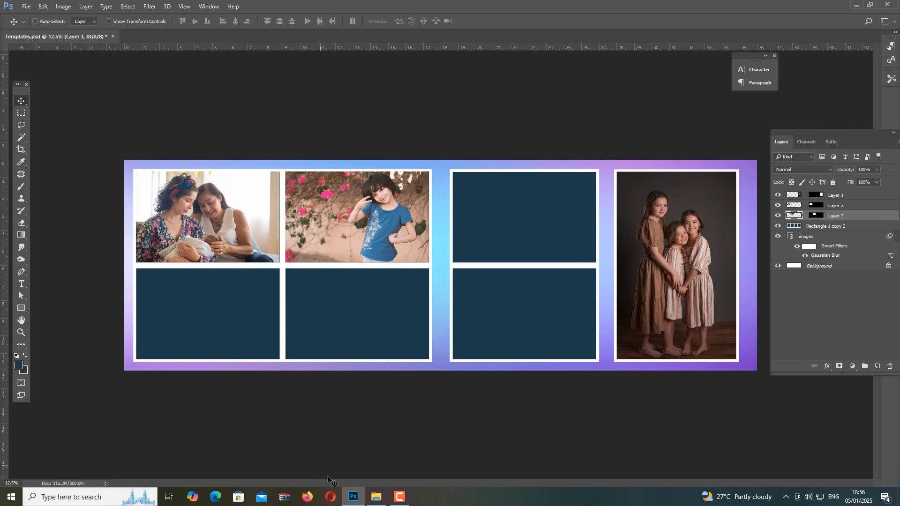
Open pexels-rdne-5637766.jpg from the Sample images folder in Photoshop, cut its whole image and close the file without saving.
left_click(376, 497)
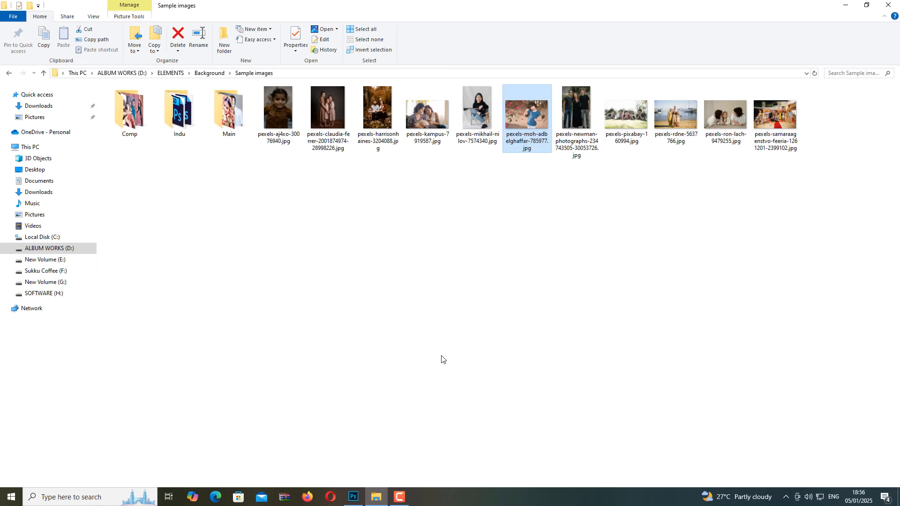
left_click(566, 127)
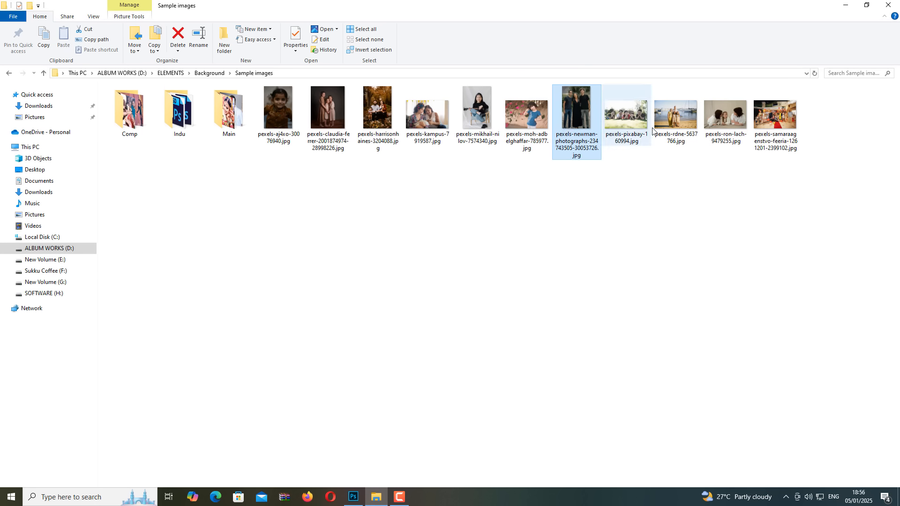
left_click_drag(674, 125, 357, 243)
key("alt+Tab")
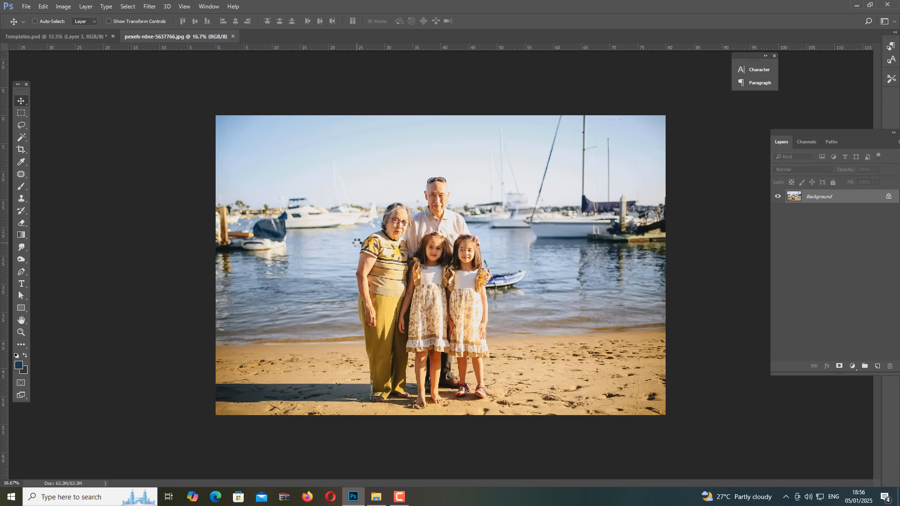
key("ctrl+a")
key("ctrl+w")
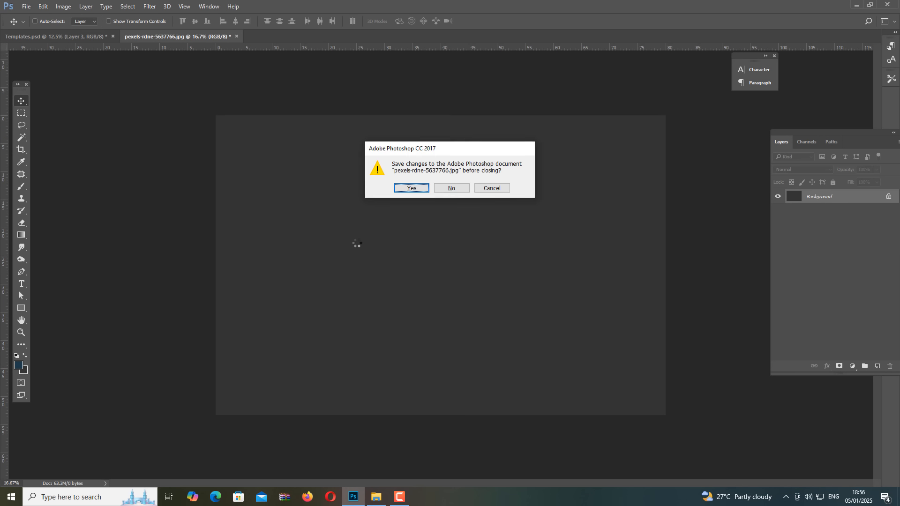
key("n")
Select the lower-left frame's area on the Rectangle 1 copy 3 layer with the Magic Wand and paste the cut photo into it.
right_click(222, 299)
left_click(235, 304)
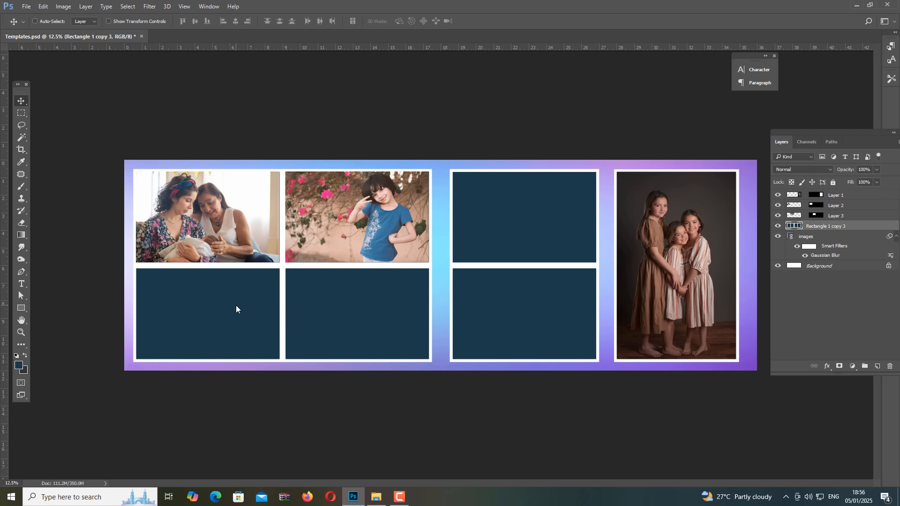
key("w")
left_click(235, 305)
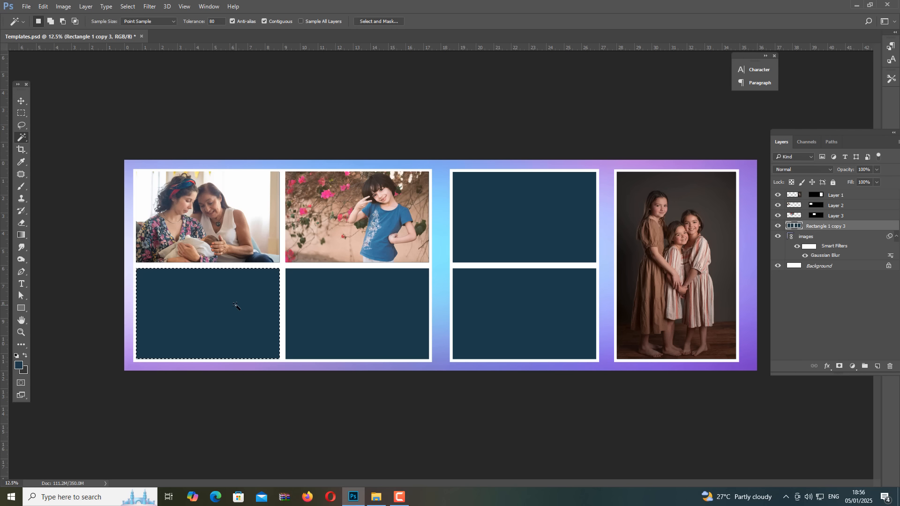
key("ctrl+shift+alt+v")
Scale the pasted beach photo to about 48% and position it so the whole family stands inside the lower-left frame.
key("v")
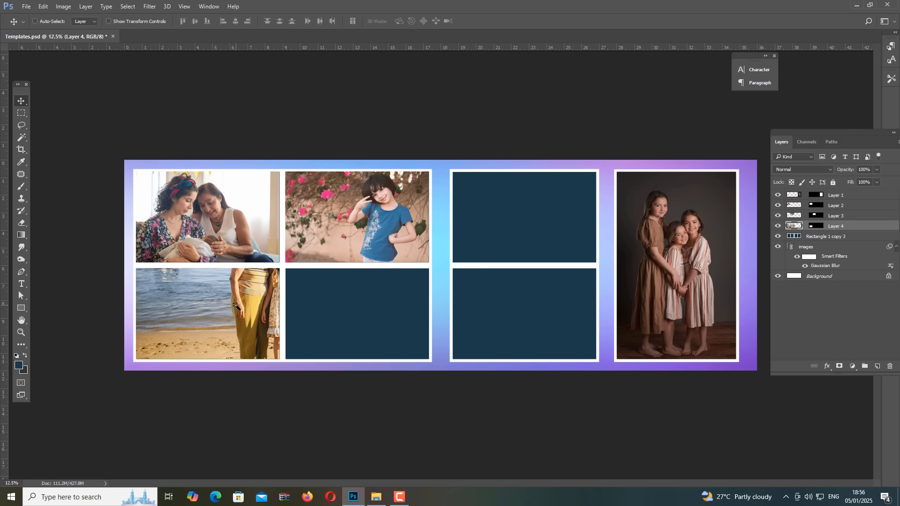
key("ctrl+t")
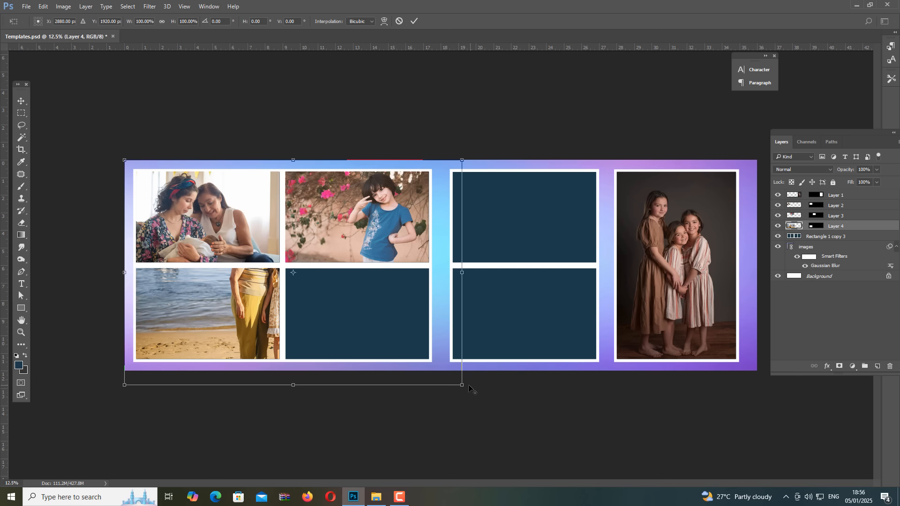
left_click_drag(462, 385, 383, 332)
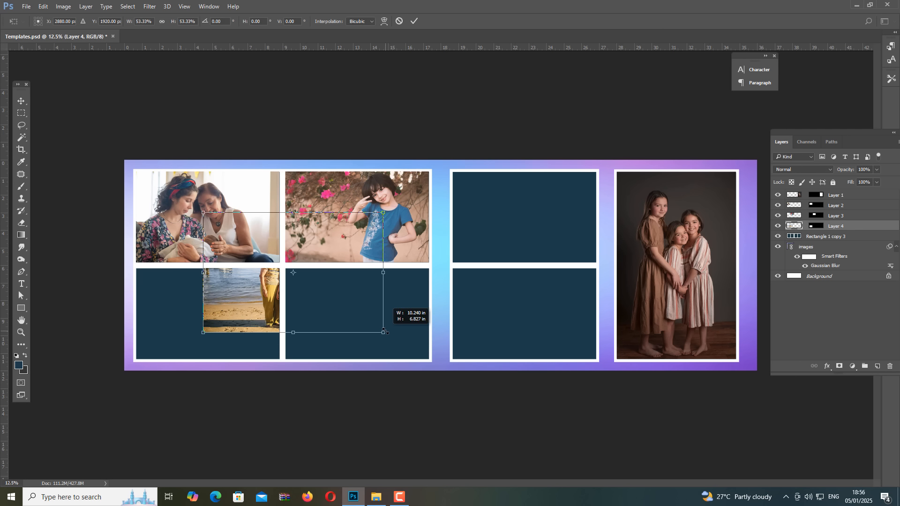
left_click_drag(336, 284, 250, 316)
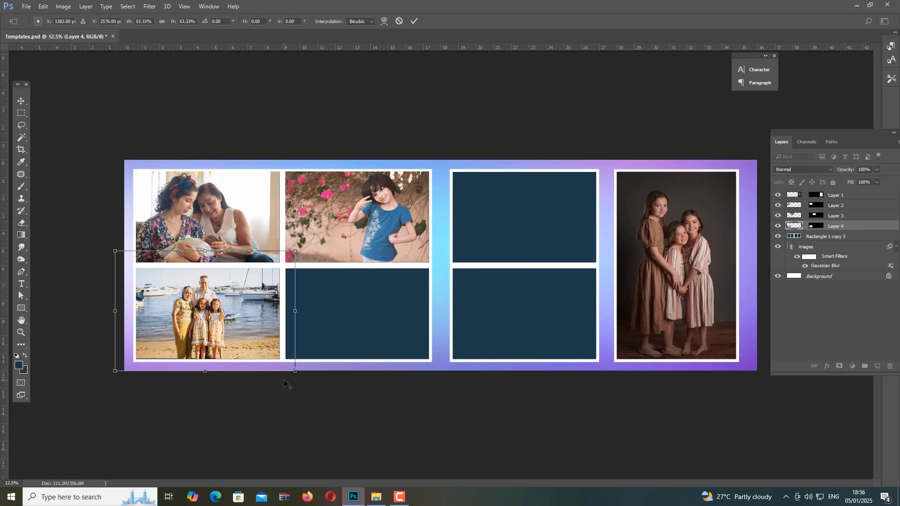
left_click_drag(294, 371, 286, 365)
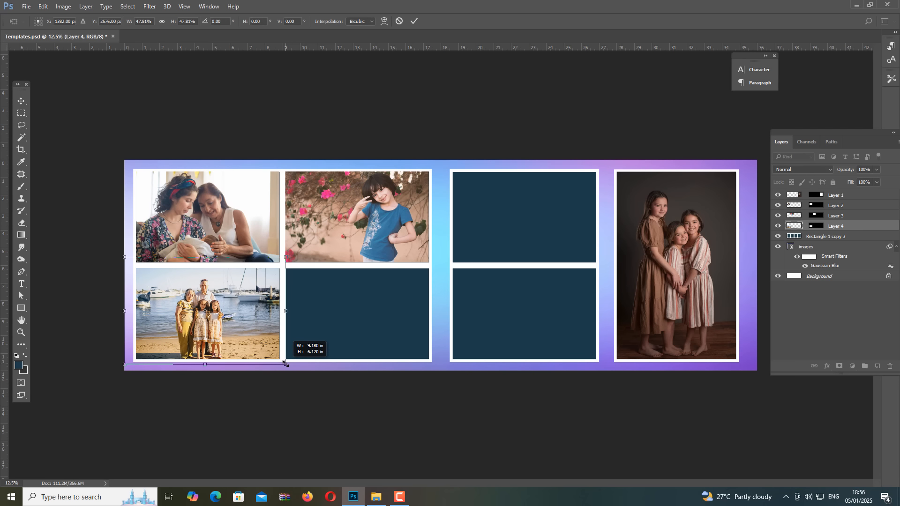
key("shift+Up")
key("shift+Up")
key("shift+Up")
key("shift+Up")
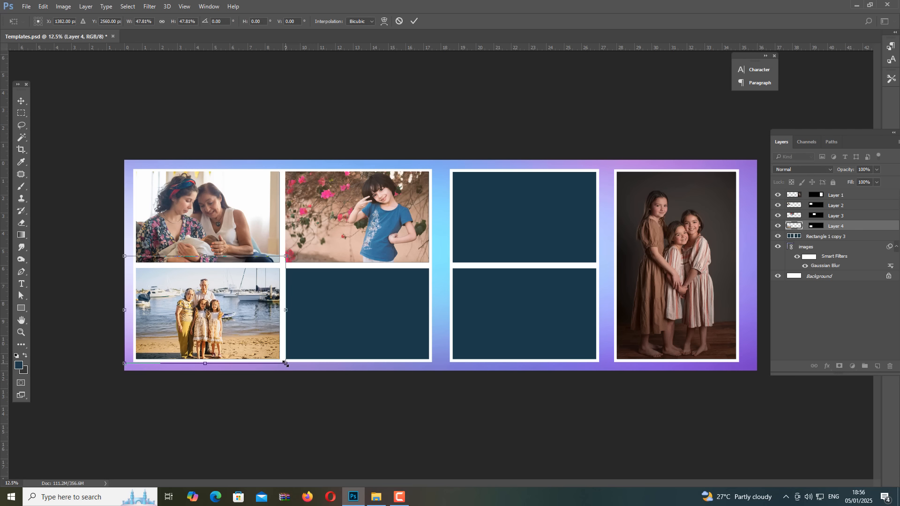
key("Return")
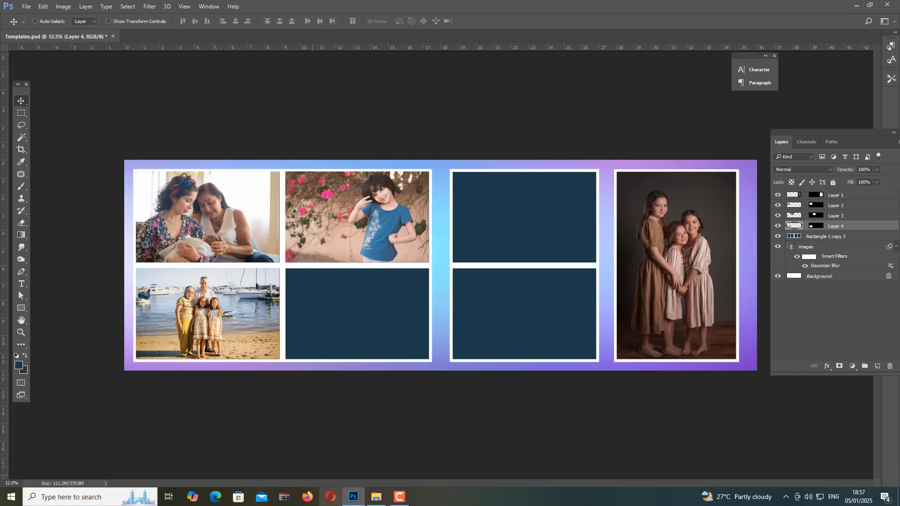
Open pexels-pixabay-160994.jpg from the Sample images folder in Photoshop, cut its whole image and close the file without saving.
left_click(380, 501)
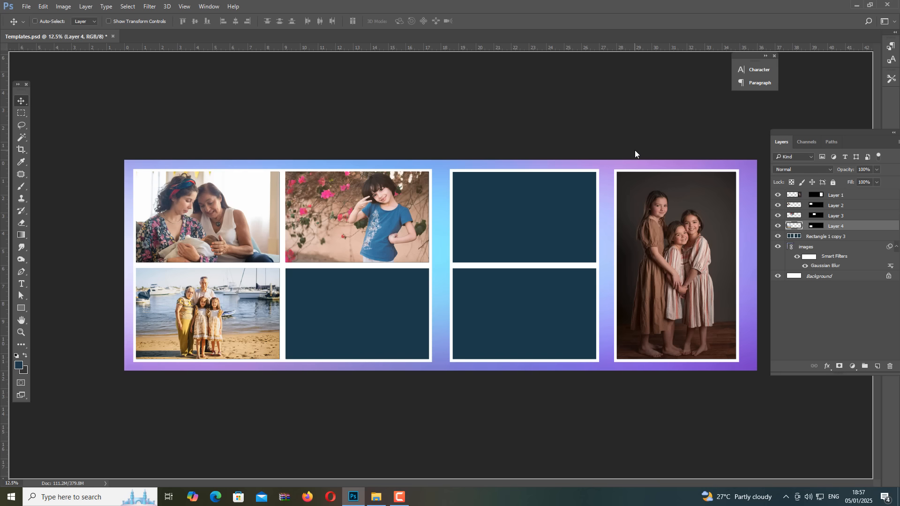
left_click_drag(635, 150, 426, 304)
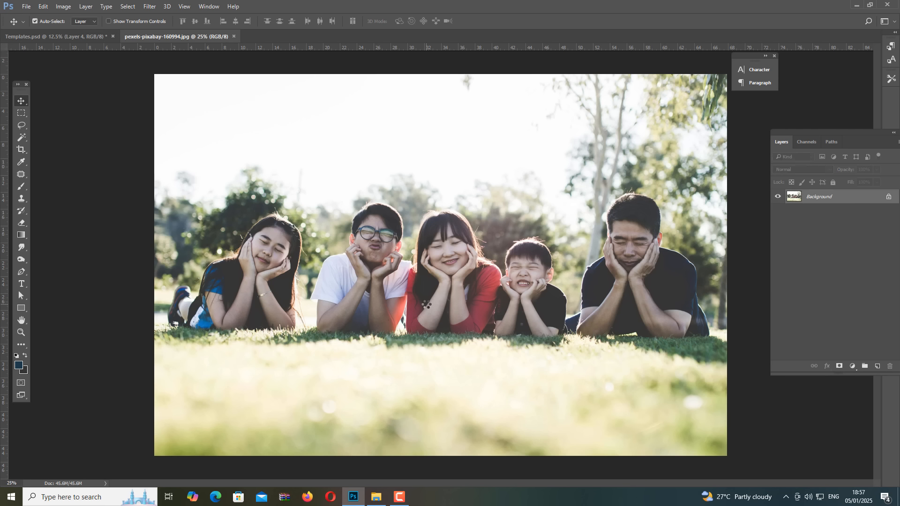
key("ctrl+a")
key("ctrl+w")
key("n")
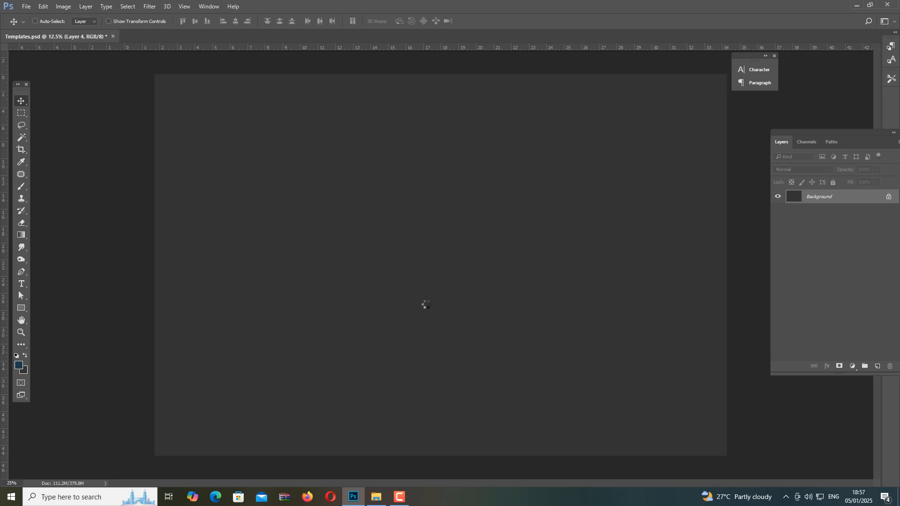
Select the second lower frame's area on the Rectangle 1 copy 3 layer with the Magic Wand and paste the cut photo into it.
right_click(372, 313)
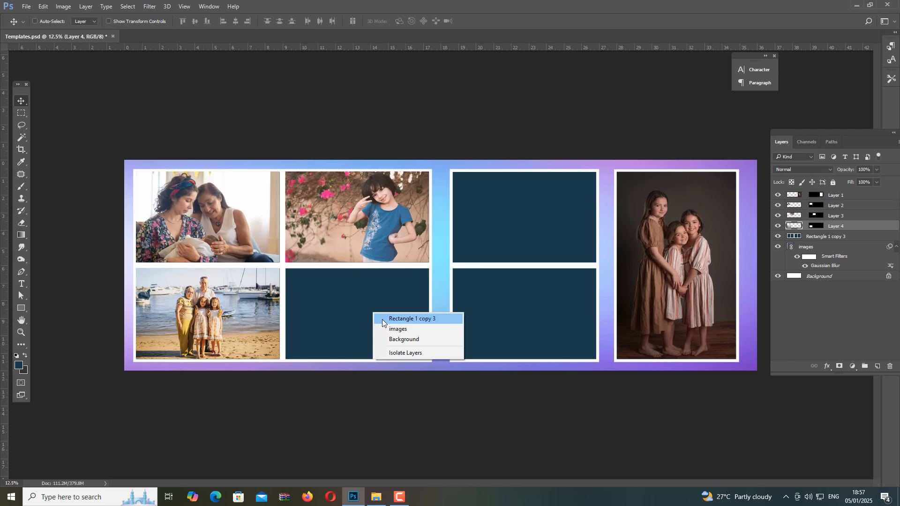
left_click(382, 319)
key("w")
left_click(382, 319)
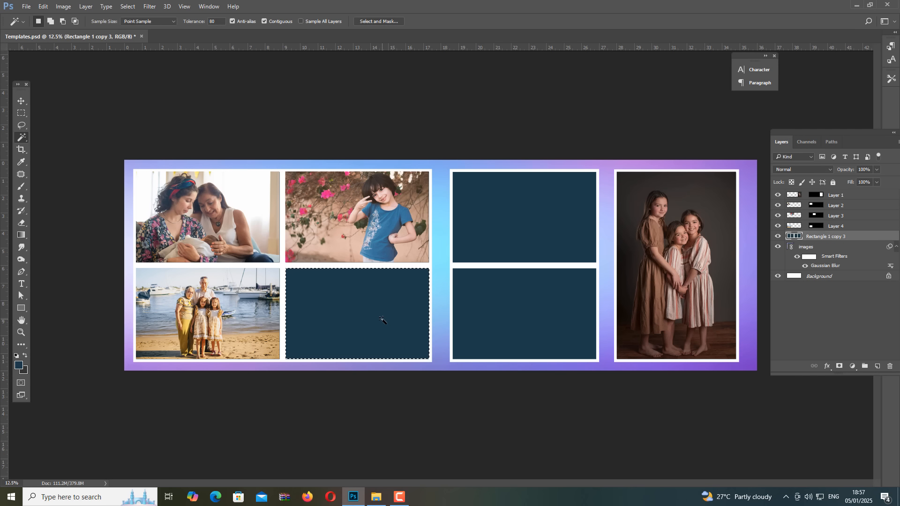
key("ctrl+shift+alt+n")
key("ctrl+shift+alt+v")
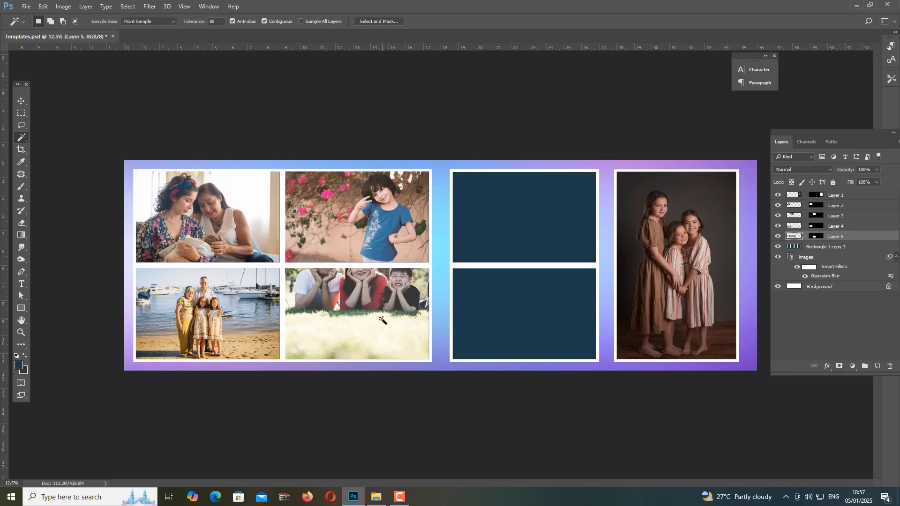
Shrink the pasted group photo on the grass close to the second lower frame's size and position the group inside the frame.
key("v")
left_click_drag(384, 317, 369, 351)
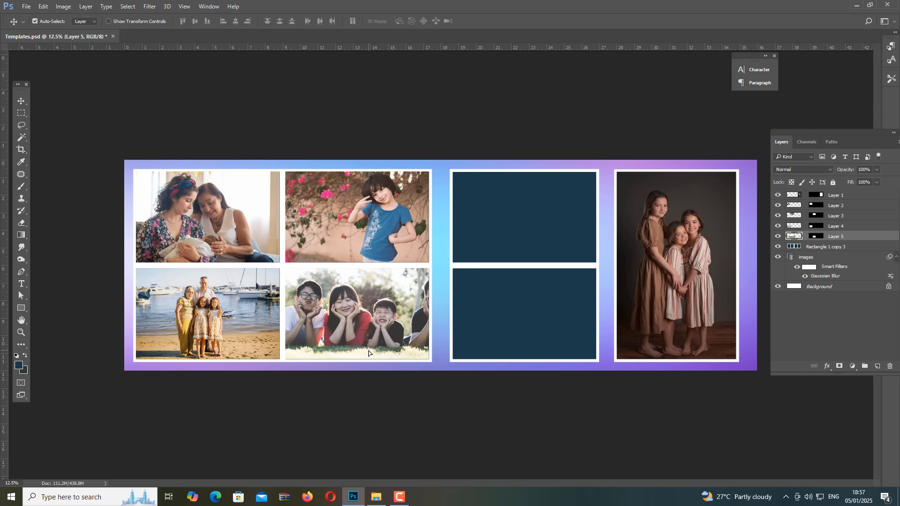
key("ctrl+t")
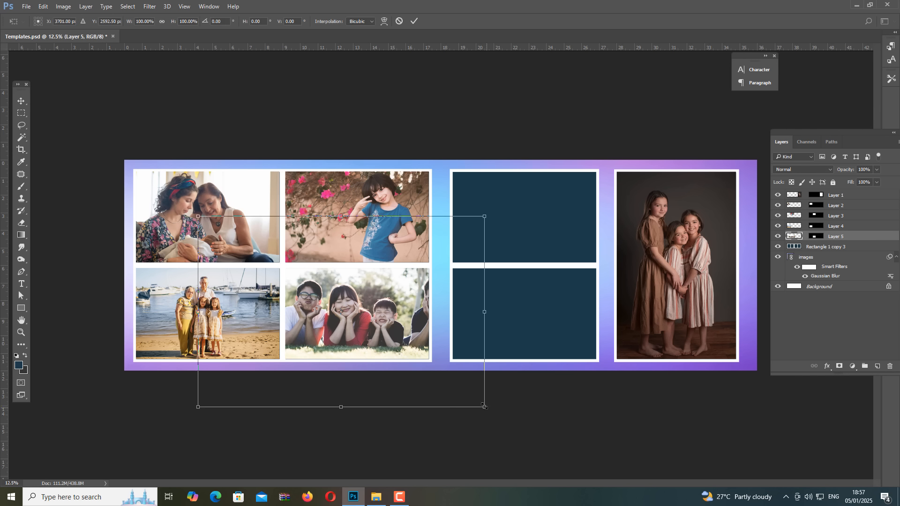
left_click_drag(485, 407, 411, 381)
left_click_drag(373, 356, 387, 348)
key("Right")
key("Right")
key("Right")
Open pexels-ron-lach-9479255.jpg from the Sample images folder in Photoshop, cut its whole image and close the file without saving.
left_click(376, 497)
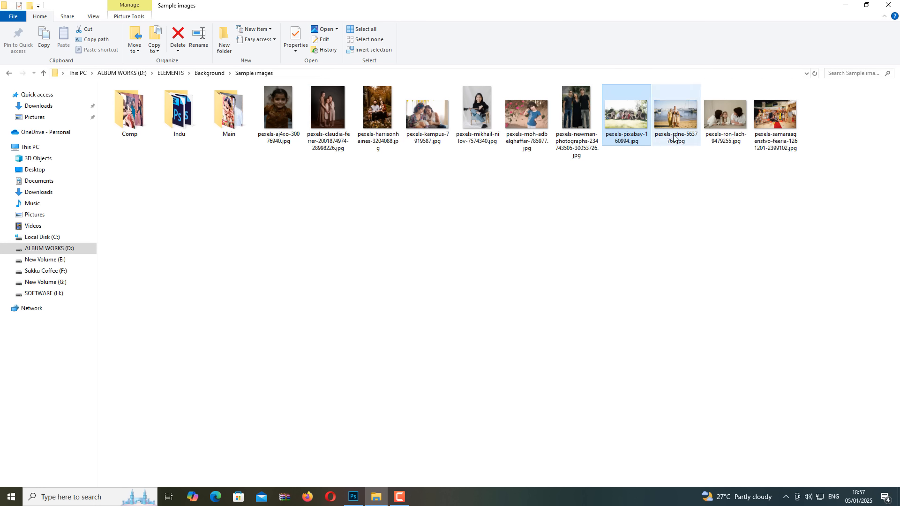
left_click(726, 118)
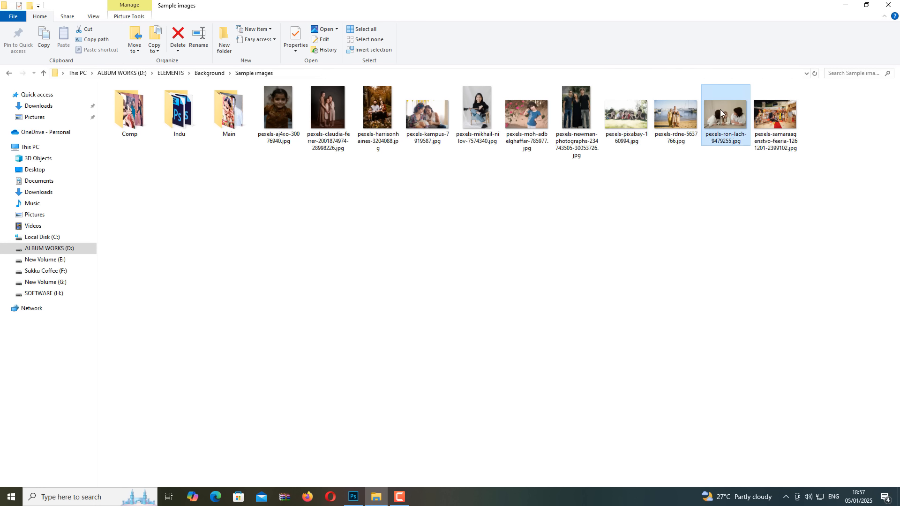
key("alt+Tab")
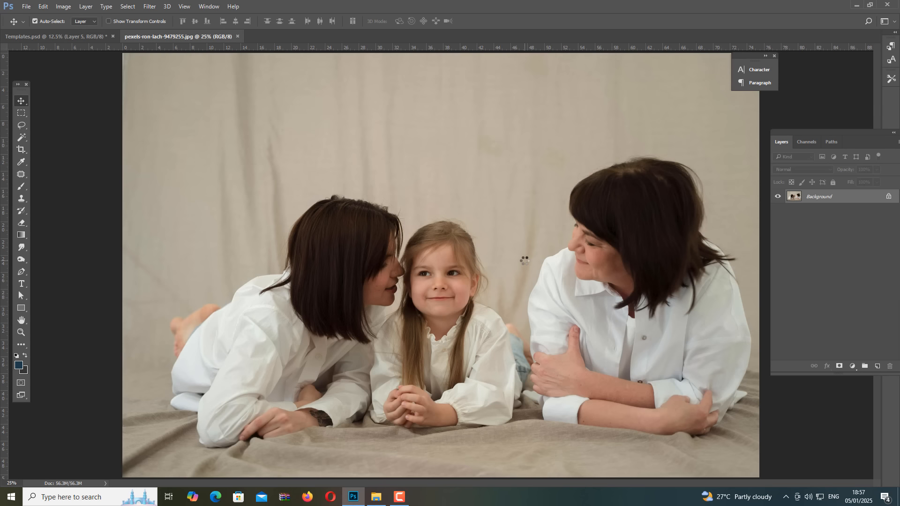
key("ctrl+w")
key("n")
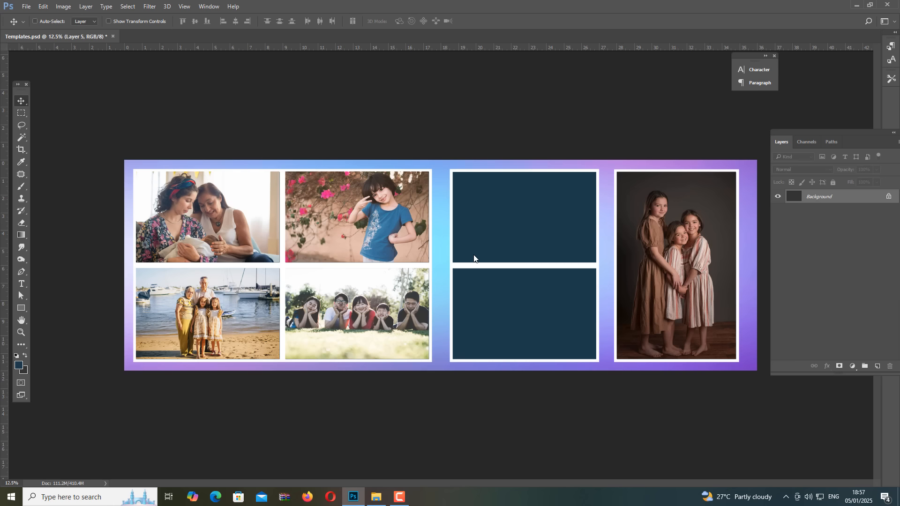
Select the upper empty frame's area on the Rectangle 1 copy 3 layer with the Magic Wand and paste the cut photo into it.
right_click(489, 199)
left_click(499, 206)
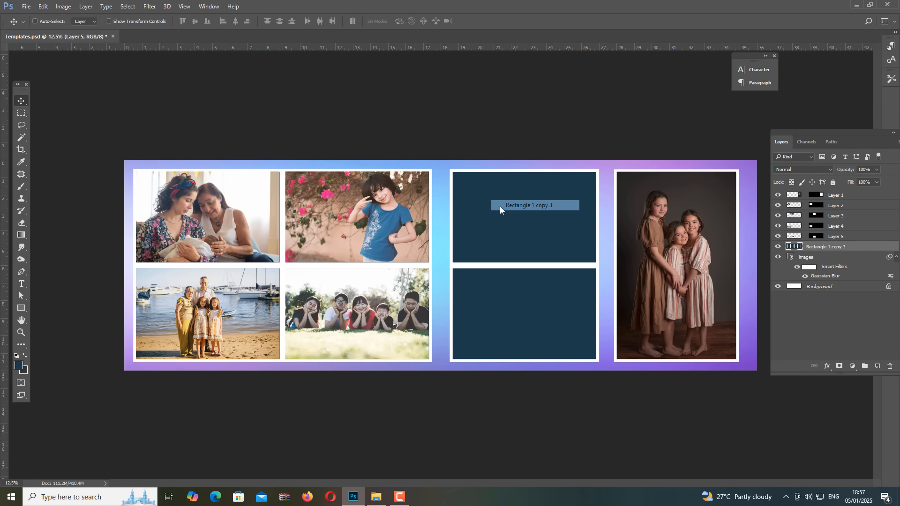
key("w")
left_click(500, 207)
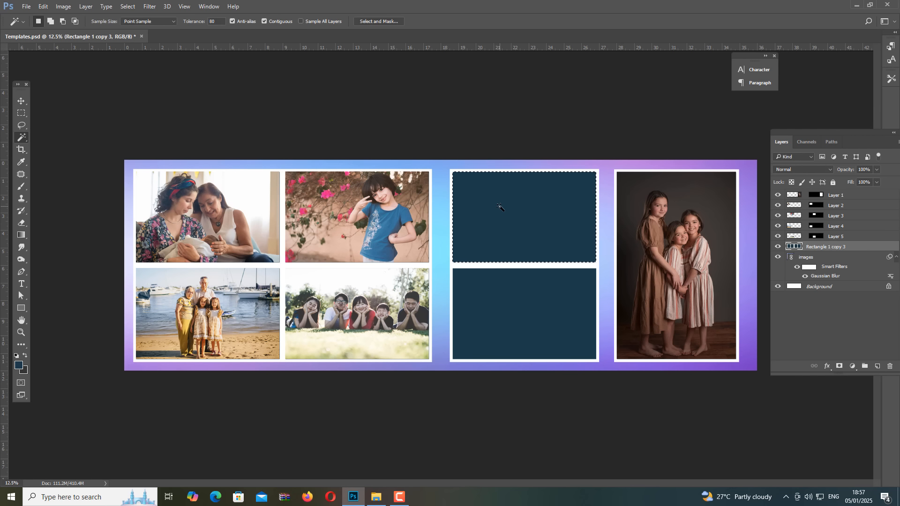
key("ctrl+alt+shift+v")
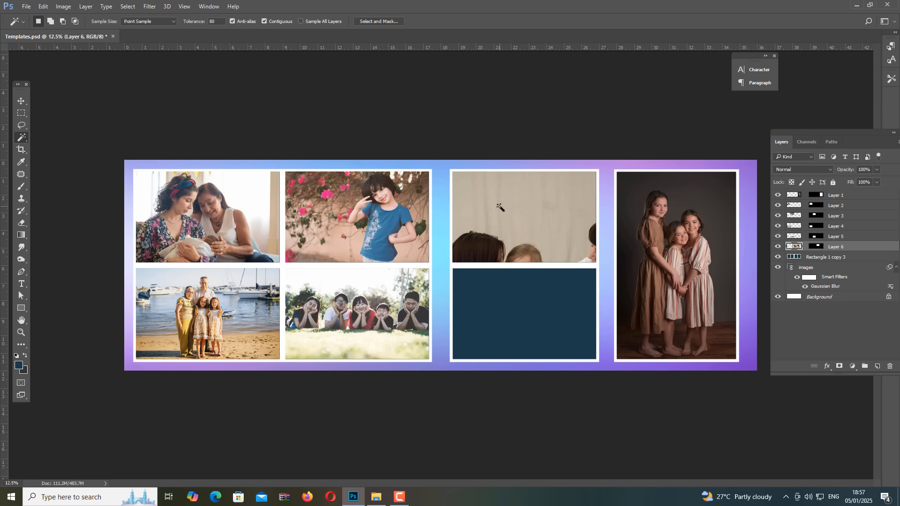
Scale the pasted photo of two women and a girl to about 50% and position all three inside the upper third-column frame.
key("ctrl+t")
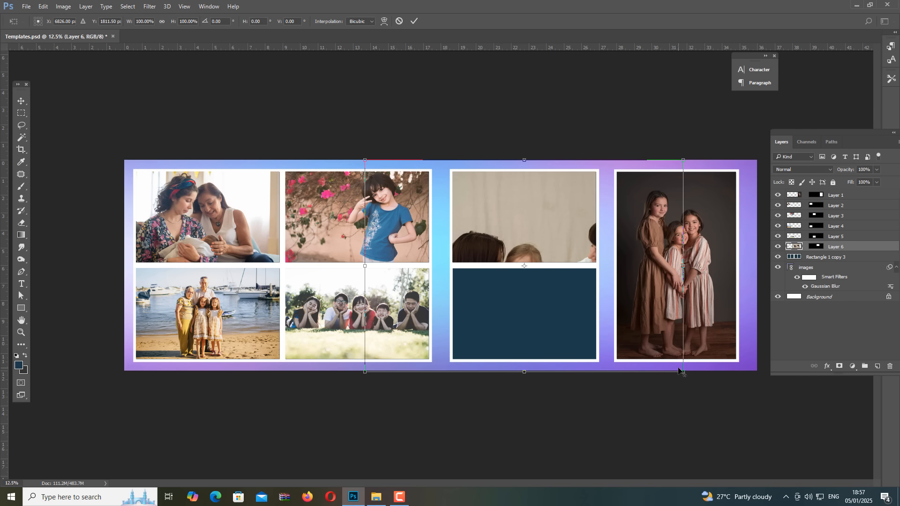
left_click_drag(681, 371, 600, 306)
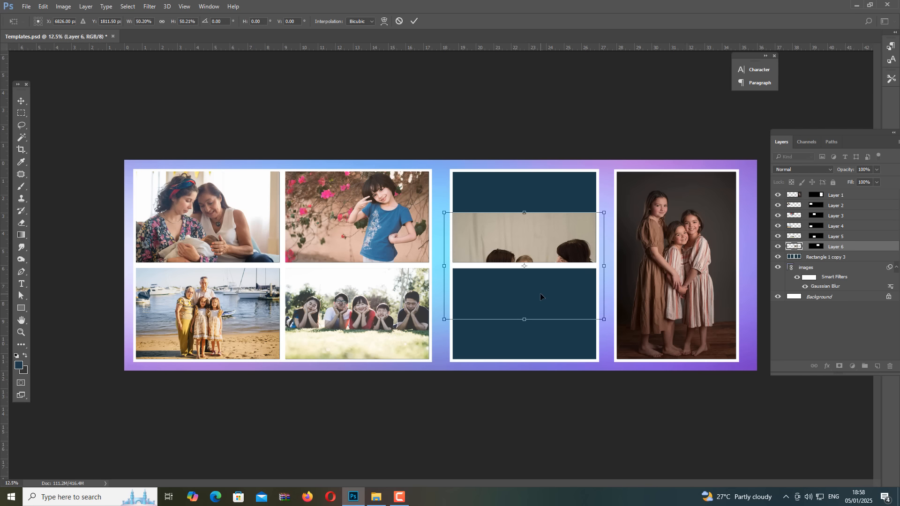
left_click_drag(540, 297, 538, 240)
key("Return")
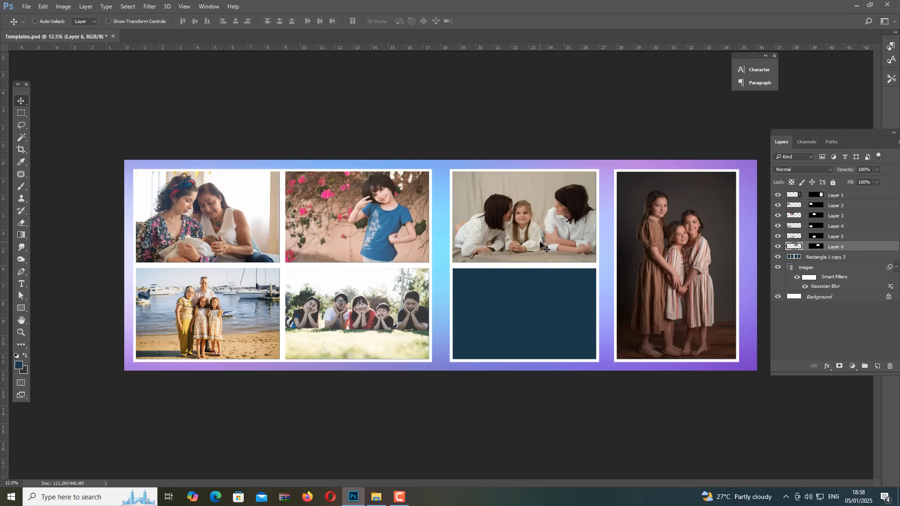
Open pexels-samaraagenstvo-feeria-1261201-2399102.jpg from the Sample images folder in Photoshop, cut its whole image and close the file without saving.
key("alt+Tab")
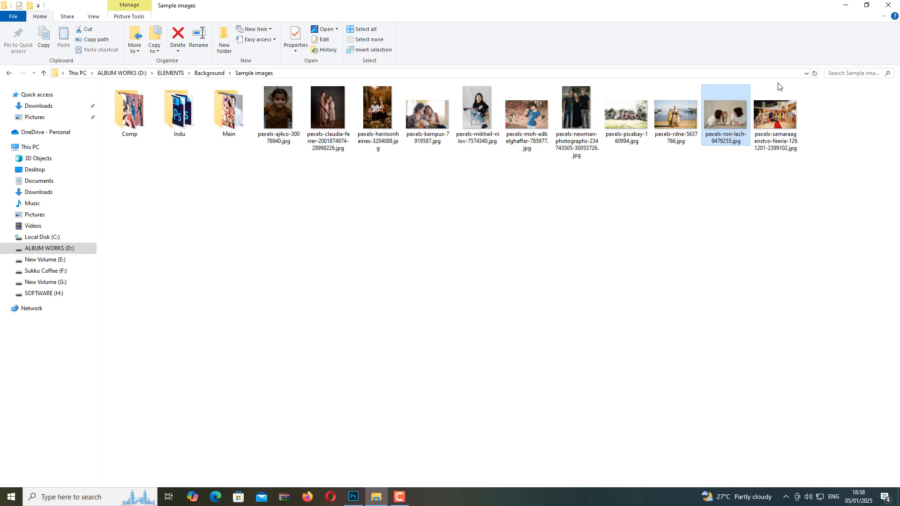
left_click(776, 115)
key("alt+Tab")
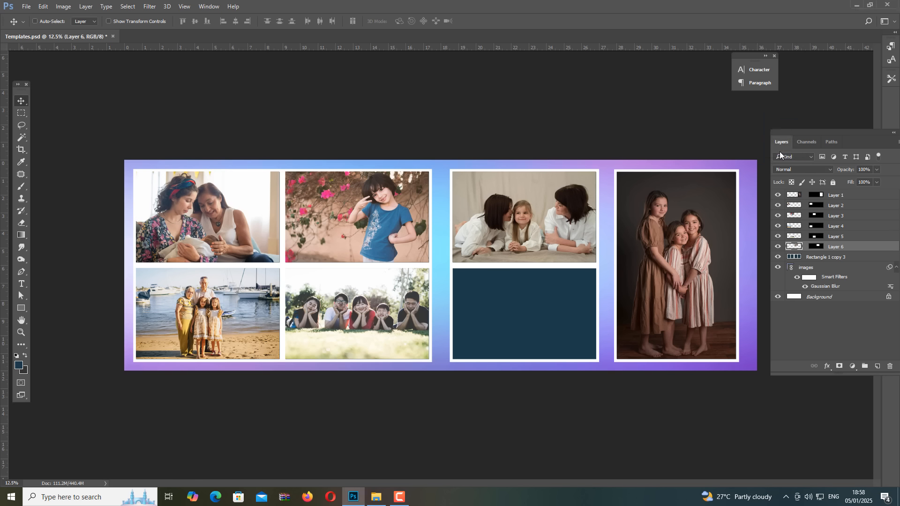
left_click_drag(781, 152, 119, 250)
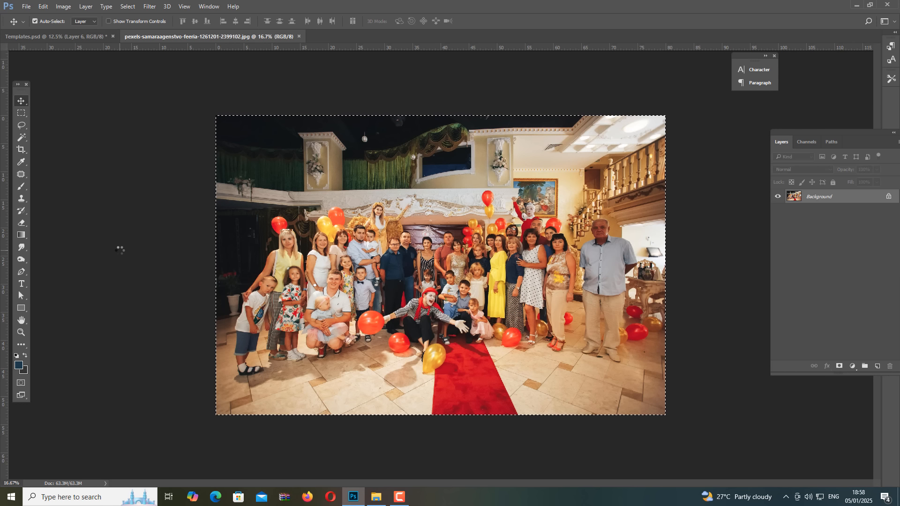
key("ctrl+w")
key("n")
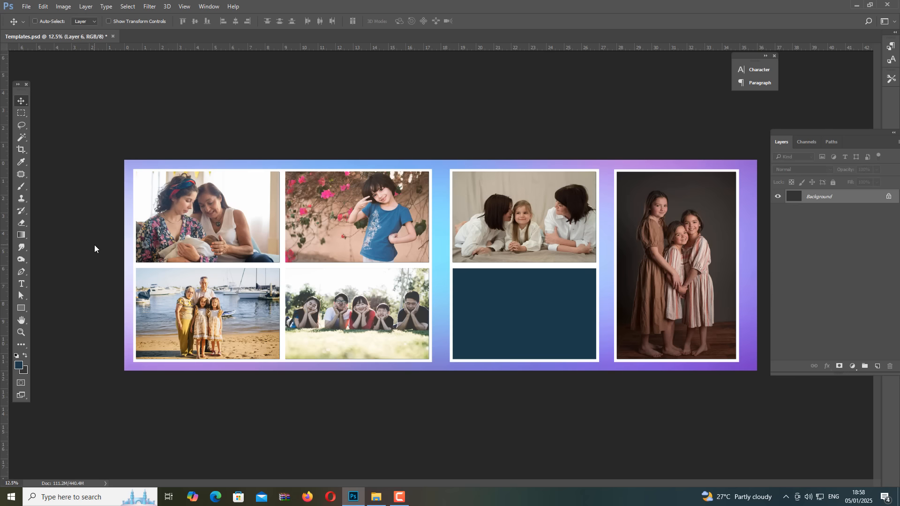
Select the last empty frame's area on the Rectangle 1 copy 3 layer with the Magic Wand and paste the party photo into it.
right_click(487, 301)
left_click(490, 305)
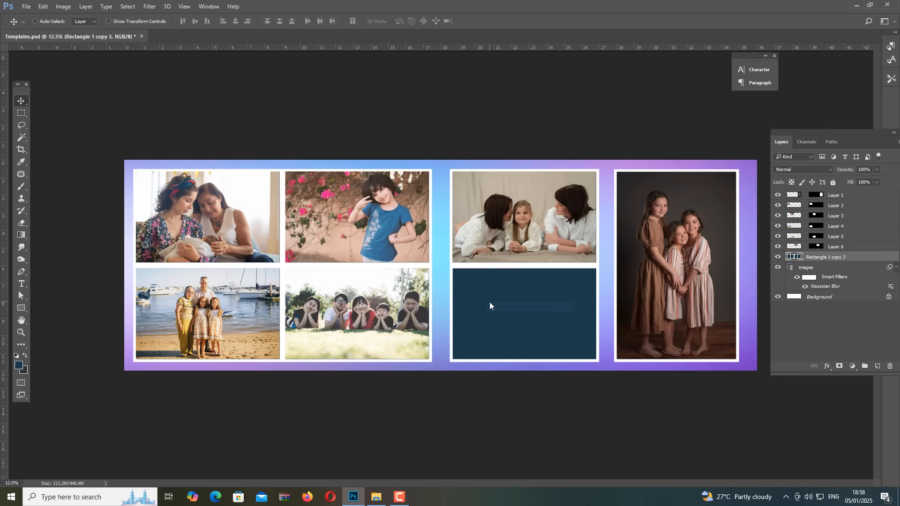
key("w")
left_click(489, 303)
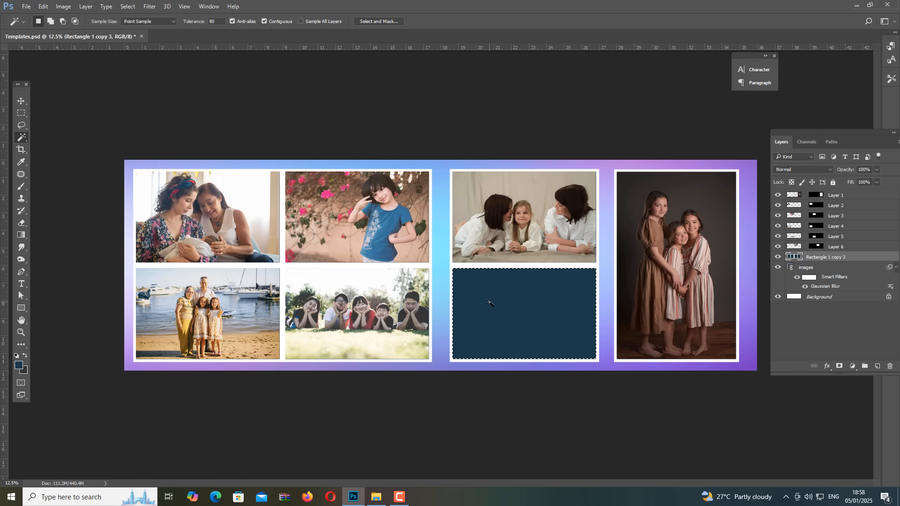
key("alt+shift+ctrl+v")
key("v")
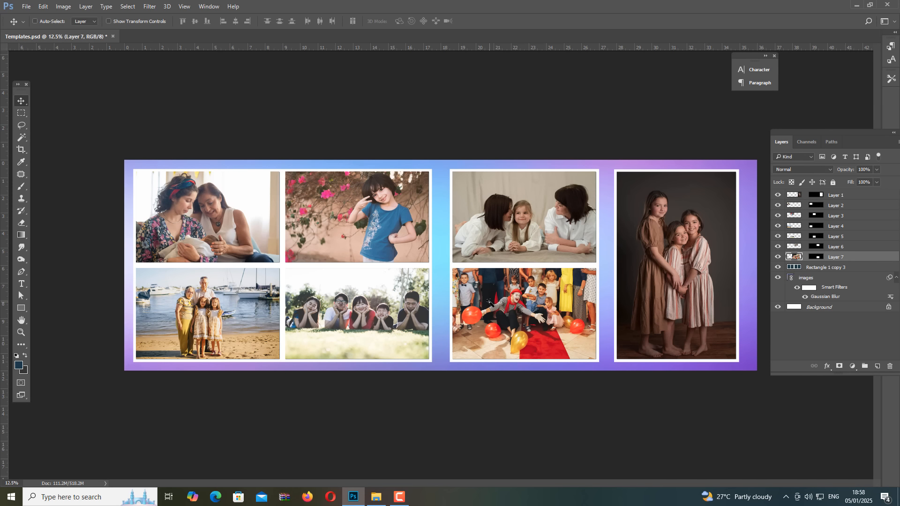
Scale the pasted party photo to about 46% and position it so the whole group fits inside the lower third-column frame.
key("ctrl+t")
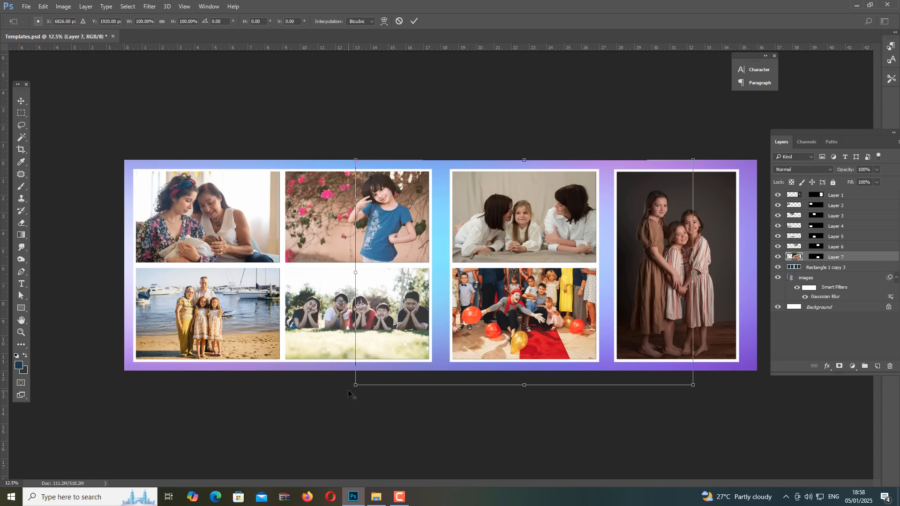
left_click_drag(355, 385, 455, 339)
left_click_drag(503, 301, 505, 342)
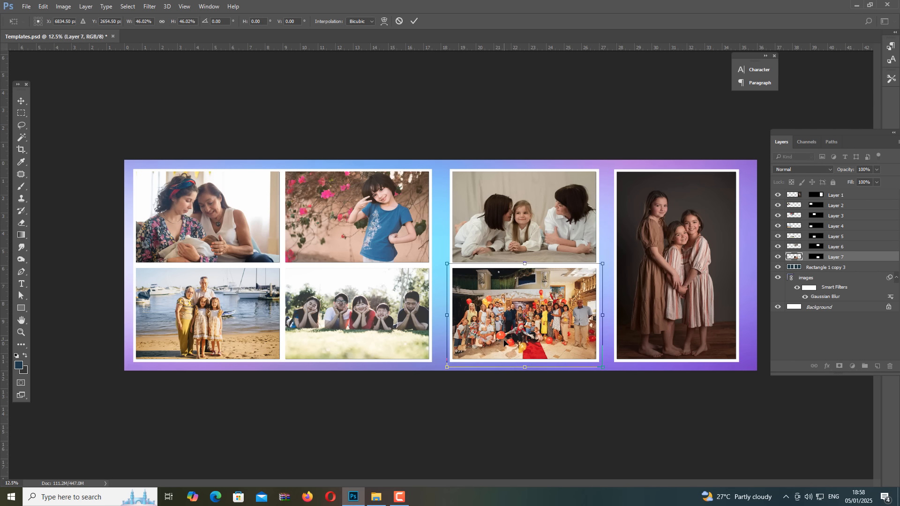
key("Up")
key("Up")
key("Up")
key("Return")
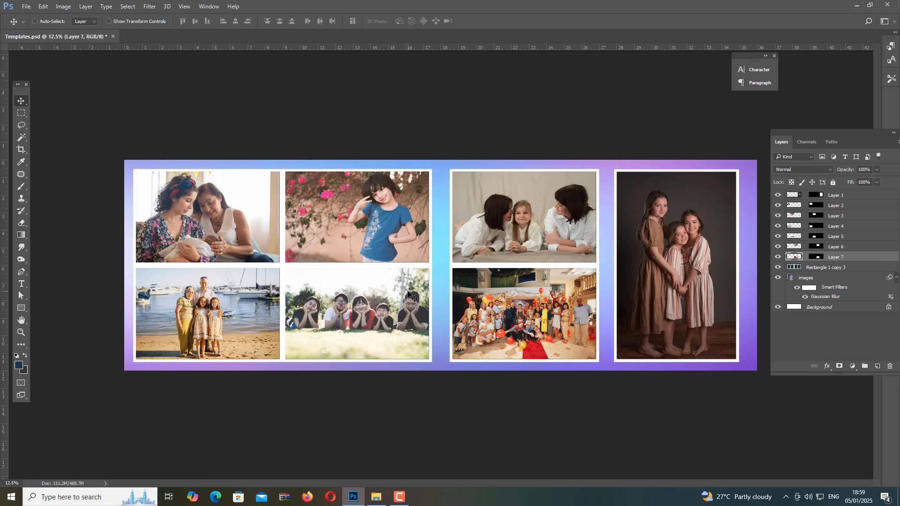
Add a Brightness/Contrast adjustment layer above Layer 6 with brightness 25 and contrast 22.
right_click(515, 216)
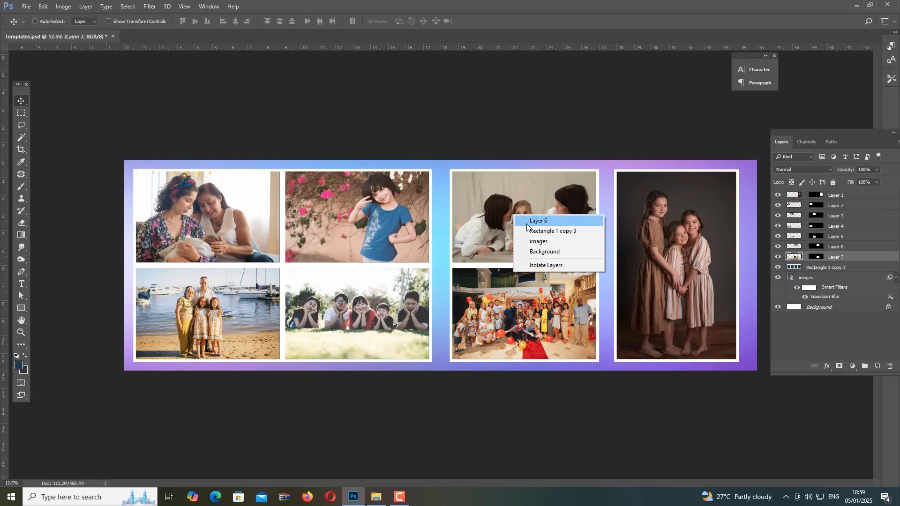
left_click(527, 224)
right_click(528, 205)
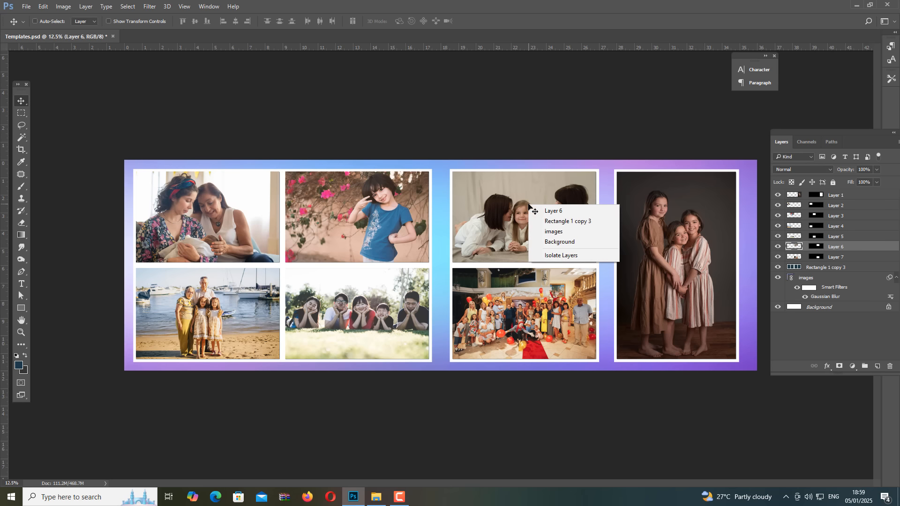
left_click(548, 213)
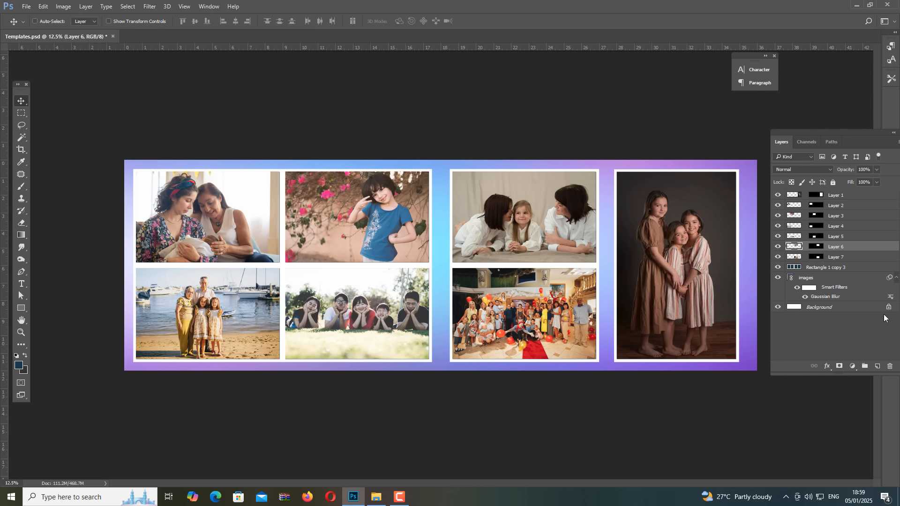
left_click(854, 366)
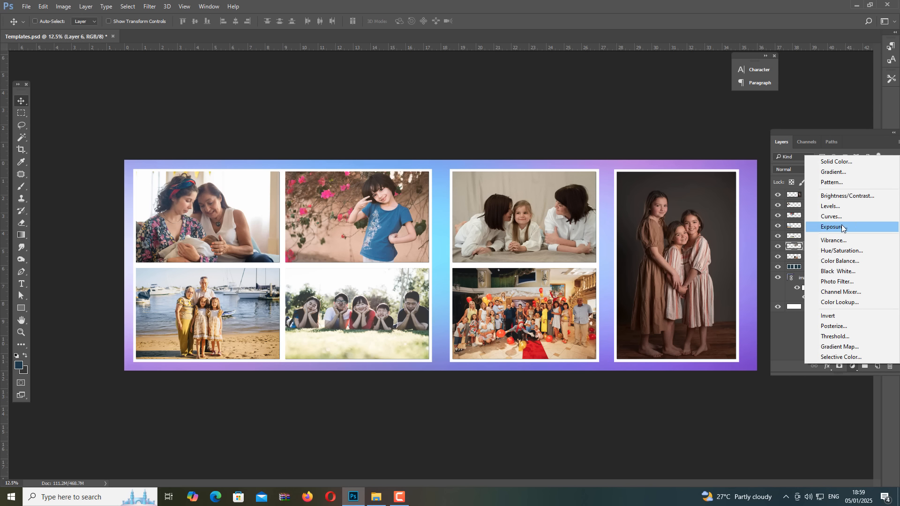
left_click(850, 197)
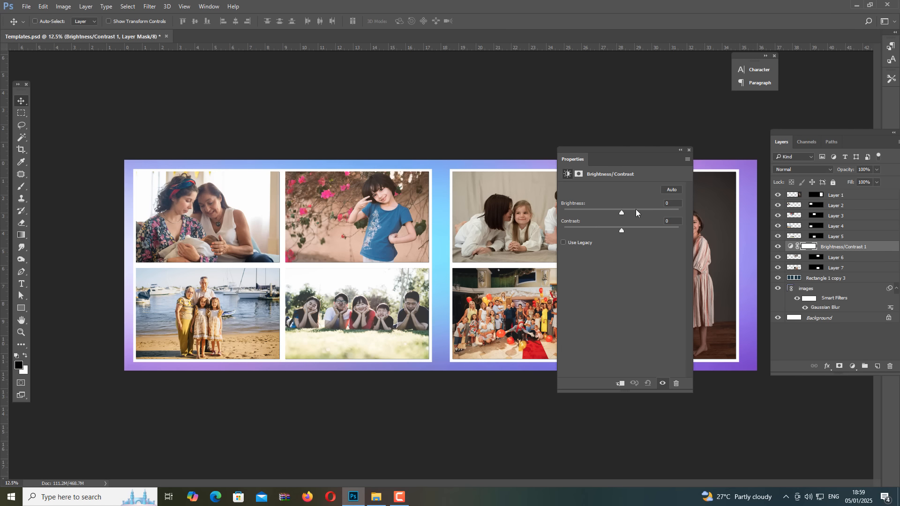
mouse_move(621, 212)
left_mouse_down()
mouse_move(631, 213)
mouse_move(608, 232)
mouse_move(654, 229)
mouse_move(613, 235)
mouse_move(631, 211)
left_mouse_up()
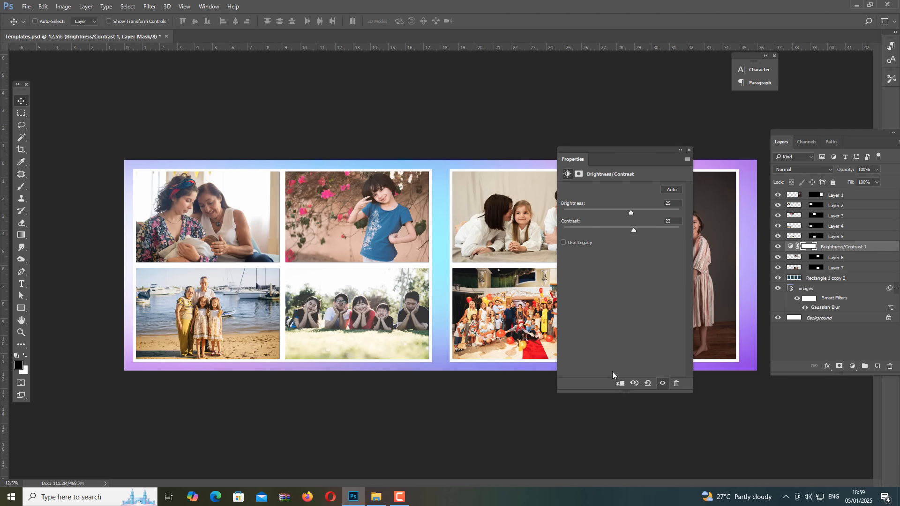
Clip the Brightness/Contrast adjustment to Layer 6 and raise its brightness to 30.
left_click(624, 384)
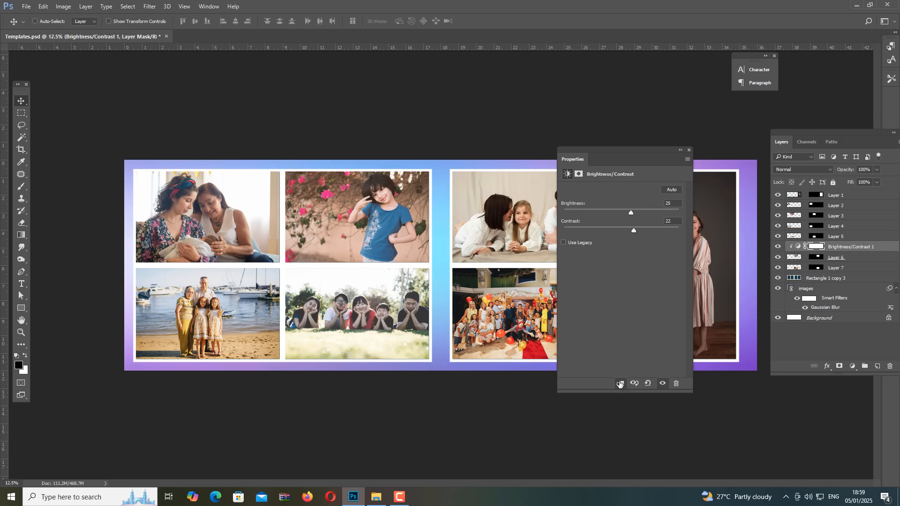
mouse_move(630, 213)
left_mouse_down()
mouse_move(619, 214)
mouse_move(633, 216)
left_mouse_up()
mouse_move(634, 213)
left_mouse_down()
mouse_move(622, 210)
mouse_move(630, 211)
left_mouse_up()
left_click(689, 151)
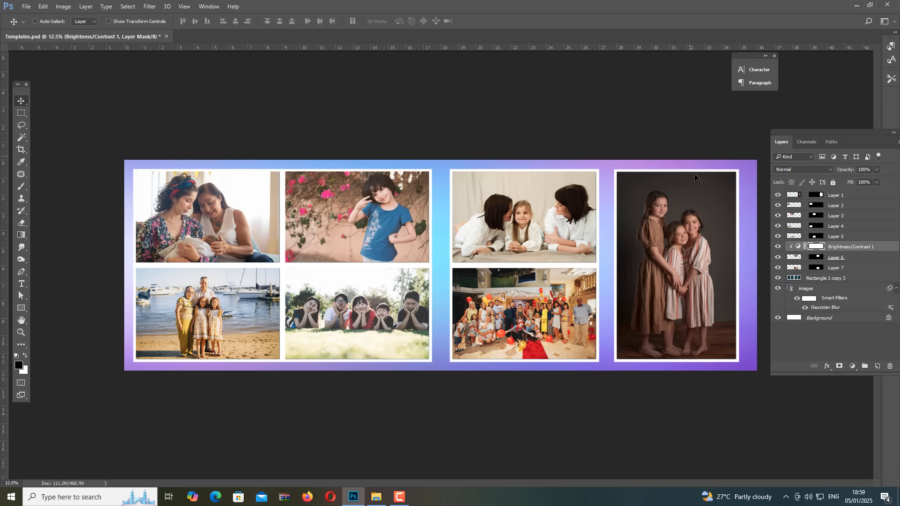
Add a Levels adjustment layer above the brightness adjustment with input levels 25, 1.11 and 253, keeping its settings clear of the edited photo.
left_click(852, 366)
left_click(845, 210)
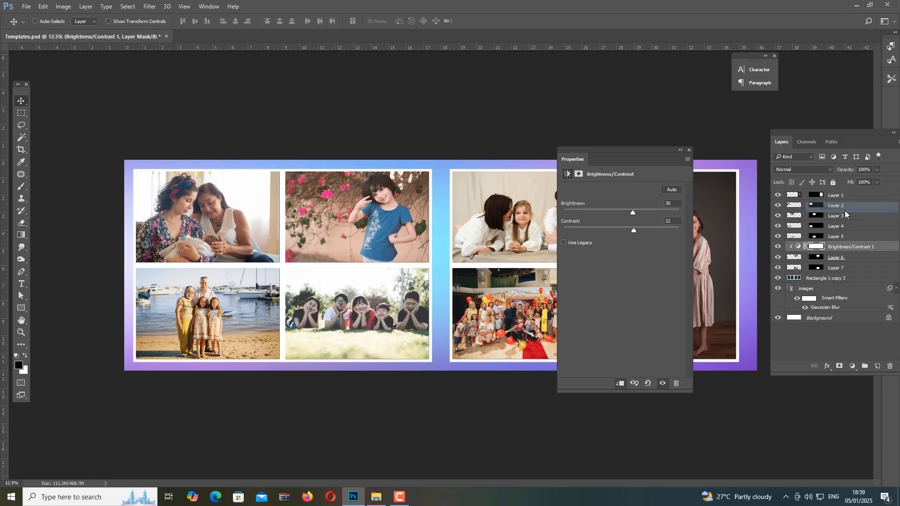
left_click_drag(580, 257, 679, 256)
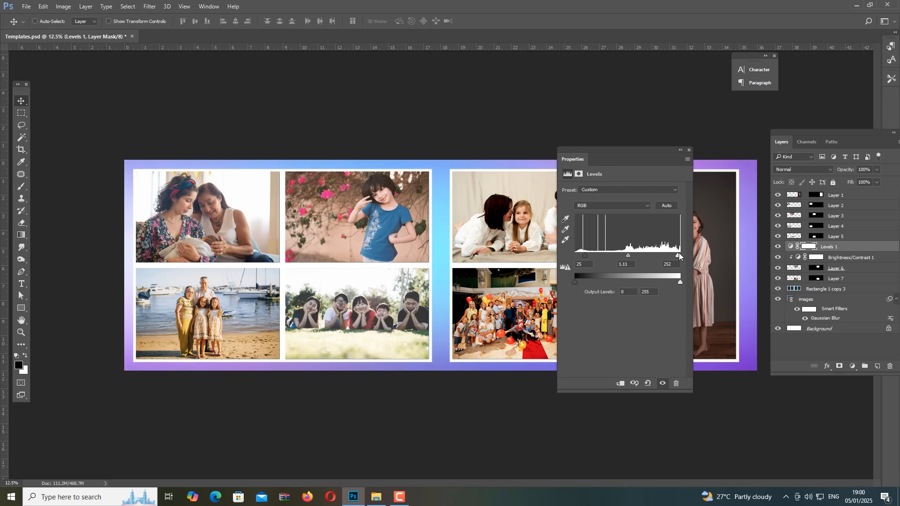
left_click_drag(622, 159, 694, 150)
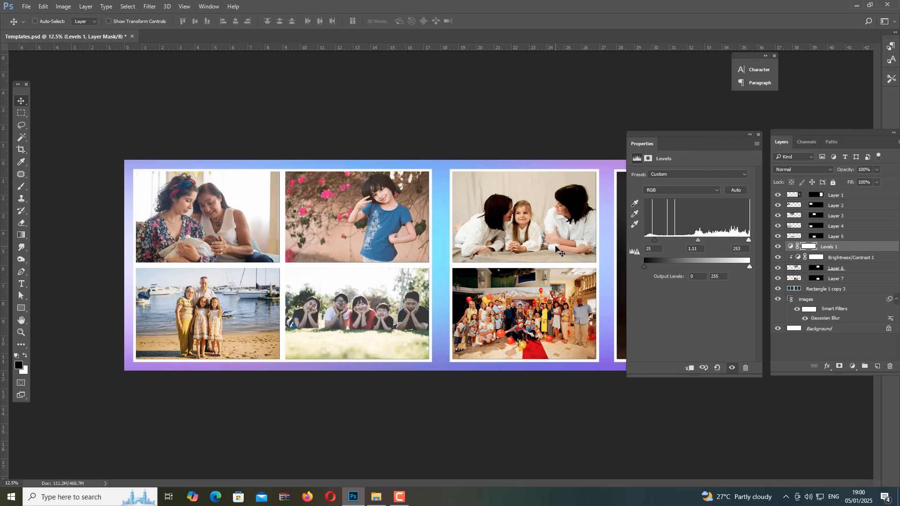
Set the Levels black point from the kissing woman's dark hair and the white point from her white shirt.
key("ctrl+plus")
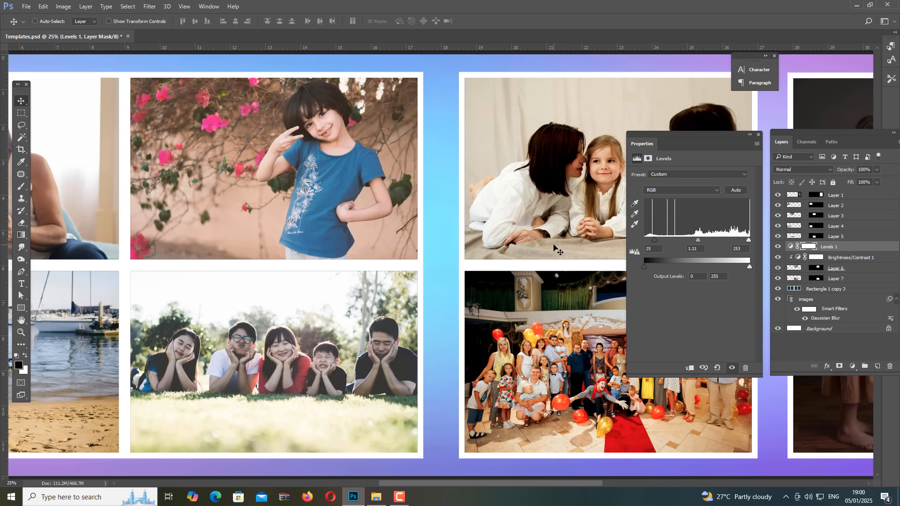
left_click(637, 214)
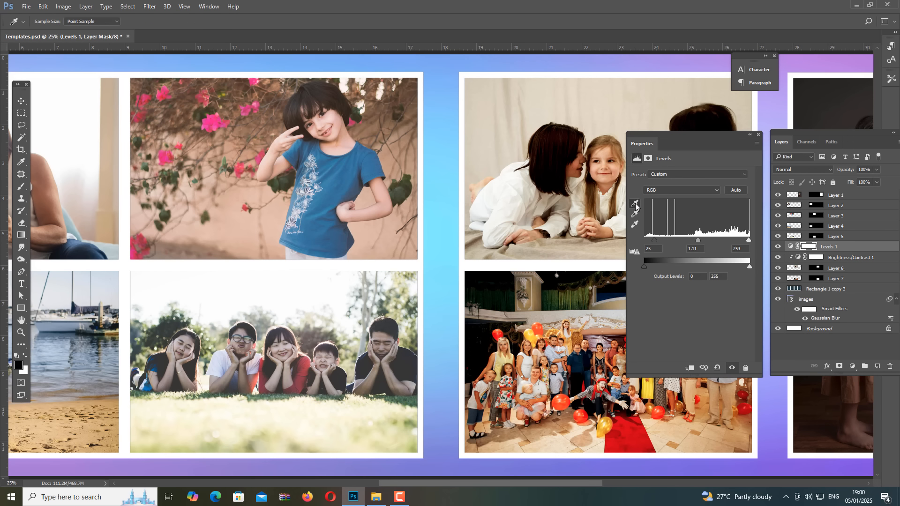
left_click(636, 204)
left_click(565, 153)
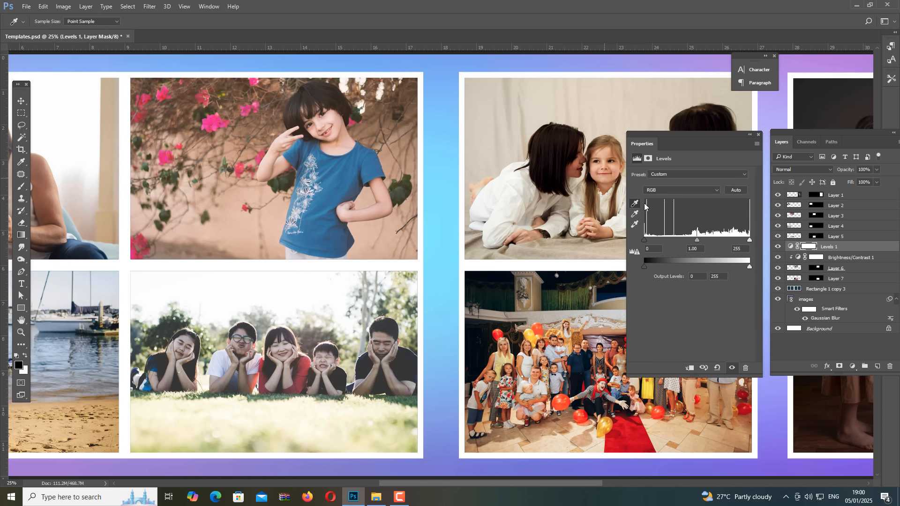
left_click(636, 226)
left_click(500, 179)
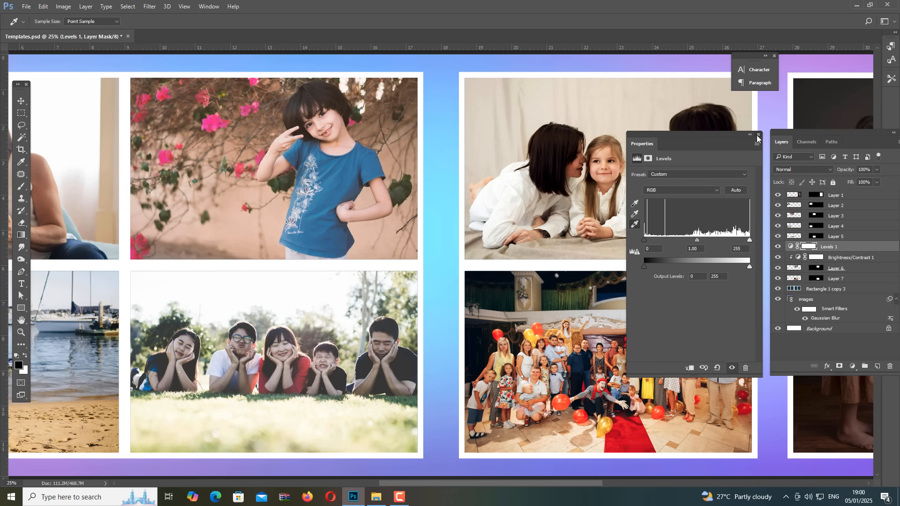
Clip the Levels adjustment to Layer 6 and close its settings.
left_click(691, 371)
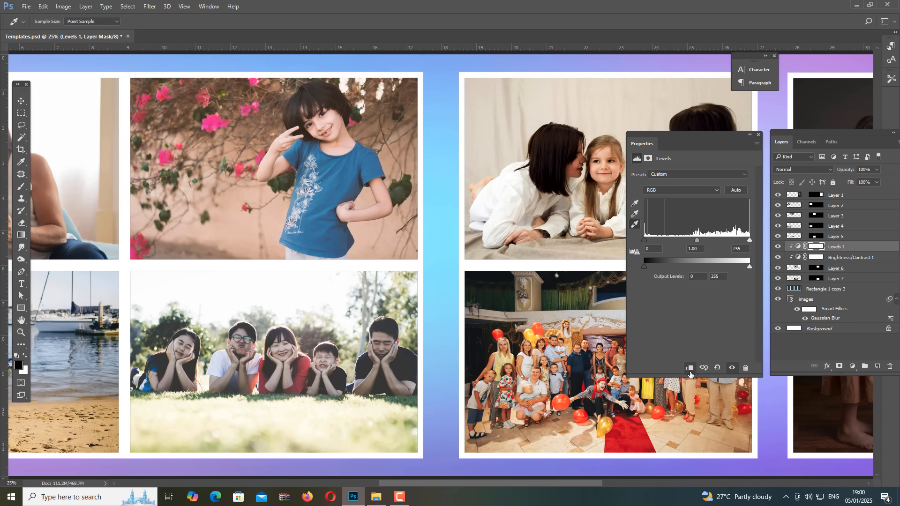
left_click(759, 135)
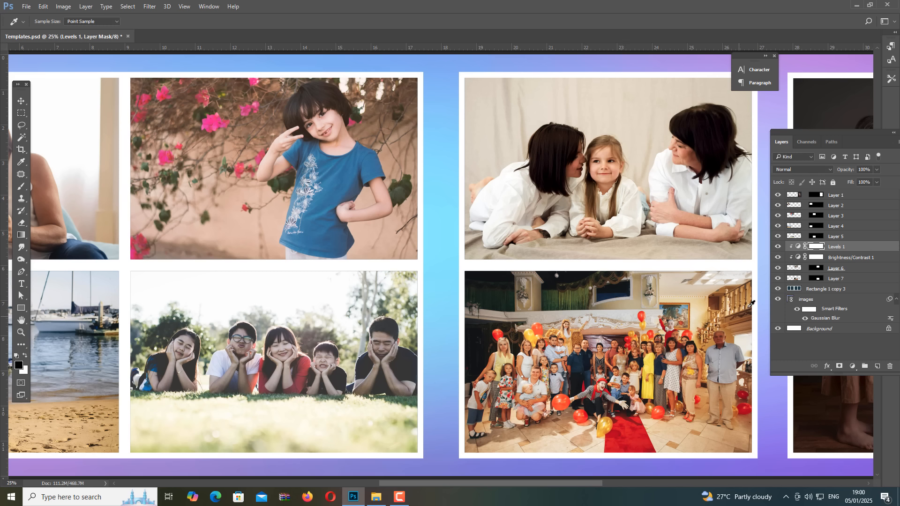
key("v")
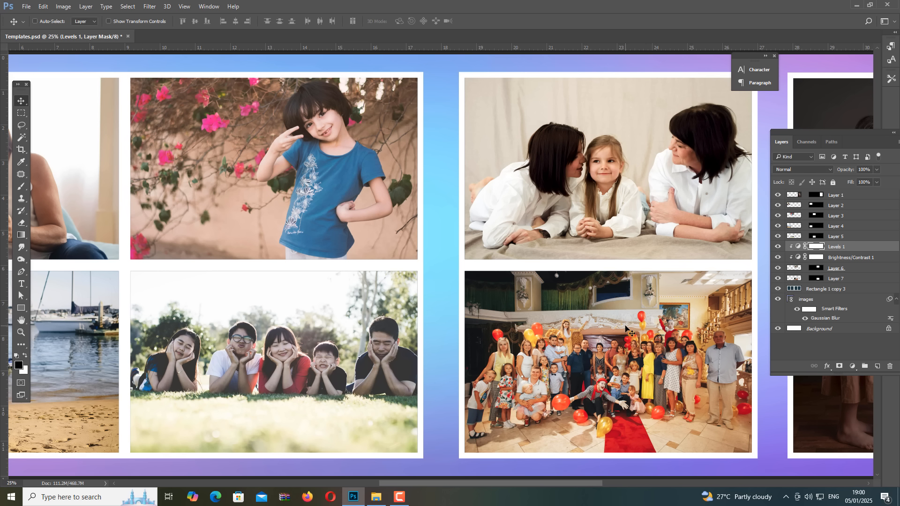
Add a Curves adjustment layer above Layer 1, the portrait of the three girls, keeping its settings clear of that photo.
key("ctrl+minus")
key("ctrl+minus")
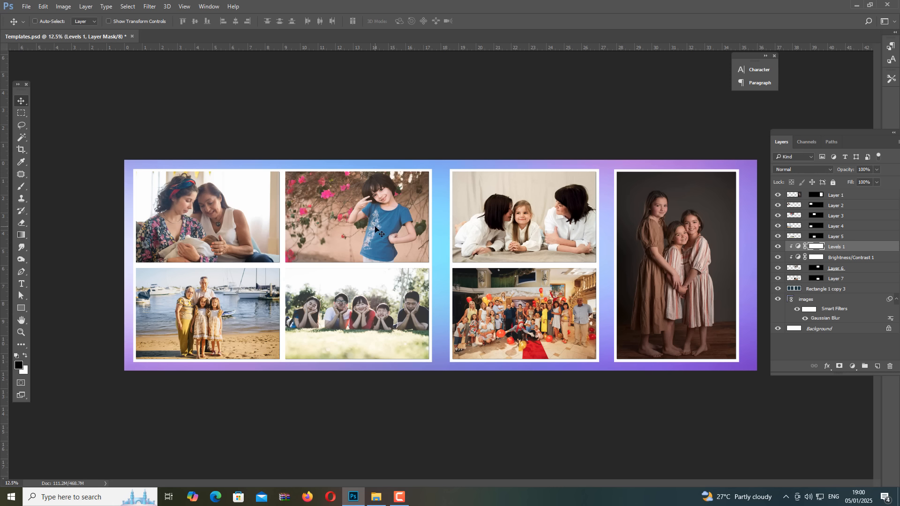
right_click(676, 253)
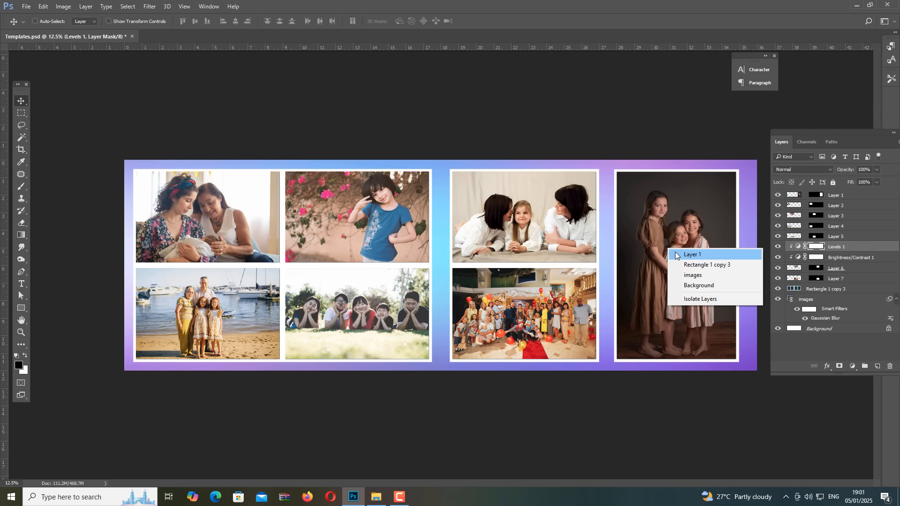
left_click(676, 255)
left_click(852, 367)
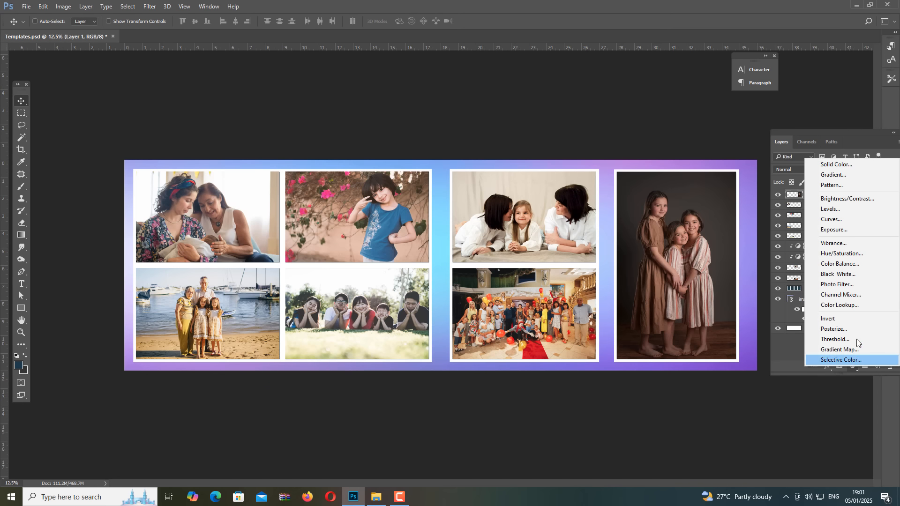
left_click(838, 220)
left_click_drag(709, 137, 461, 151)
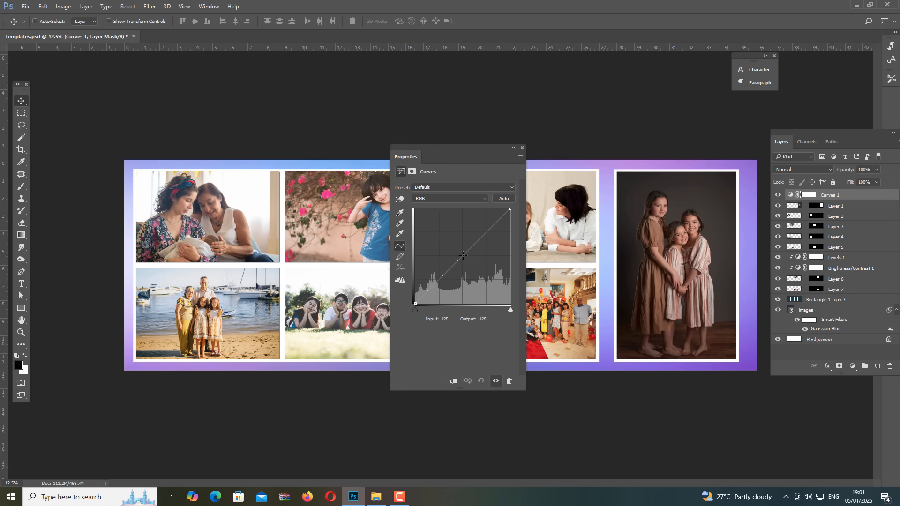
Add a single midtone point to the RGB curve and lift it to input 114, output 143.
left_click(465, 257)
left_click(468, 261)
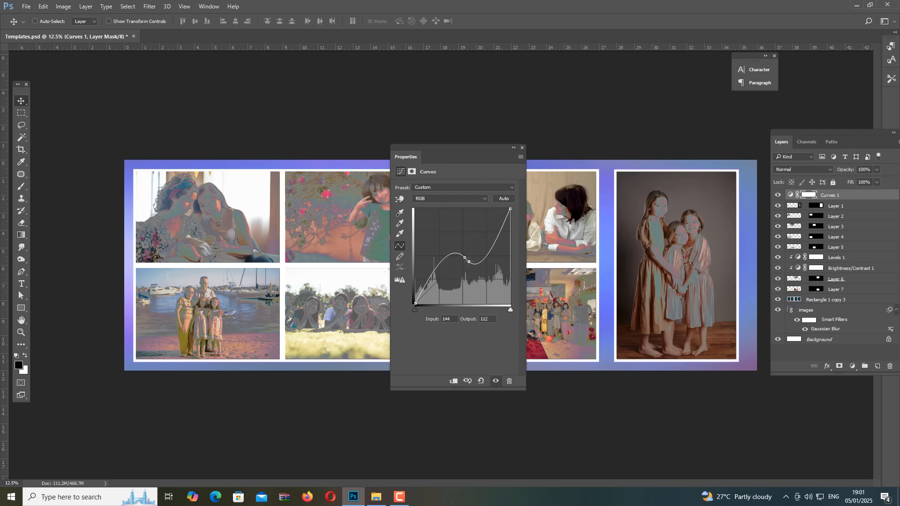
key("ctrl+z")
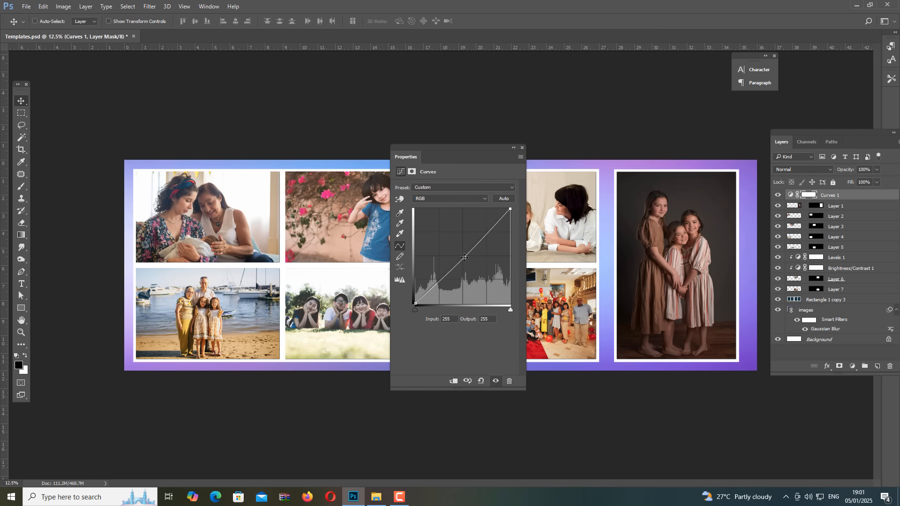
left_click_drag(464, 258, 458, 250)
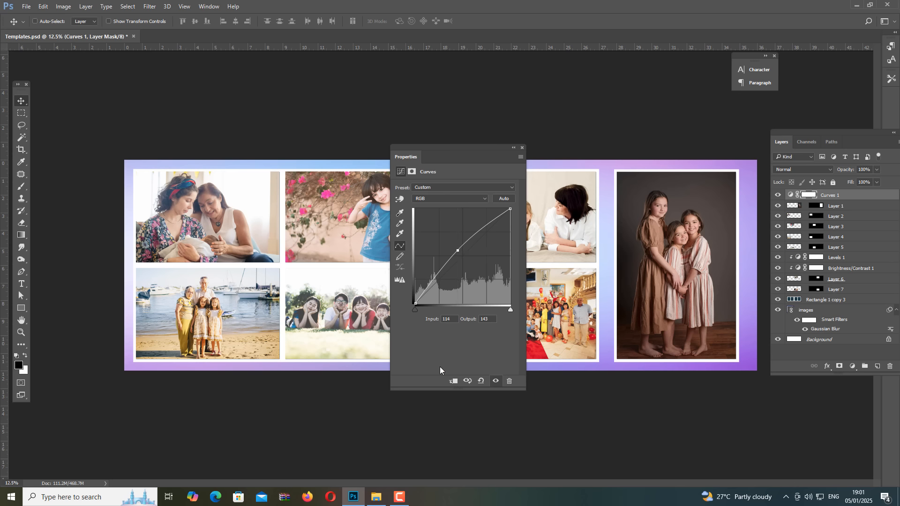
Clip the Curves adjustment to Layer 1 and refine its midtone point to input 116, output 142.
left_click(453, 383)
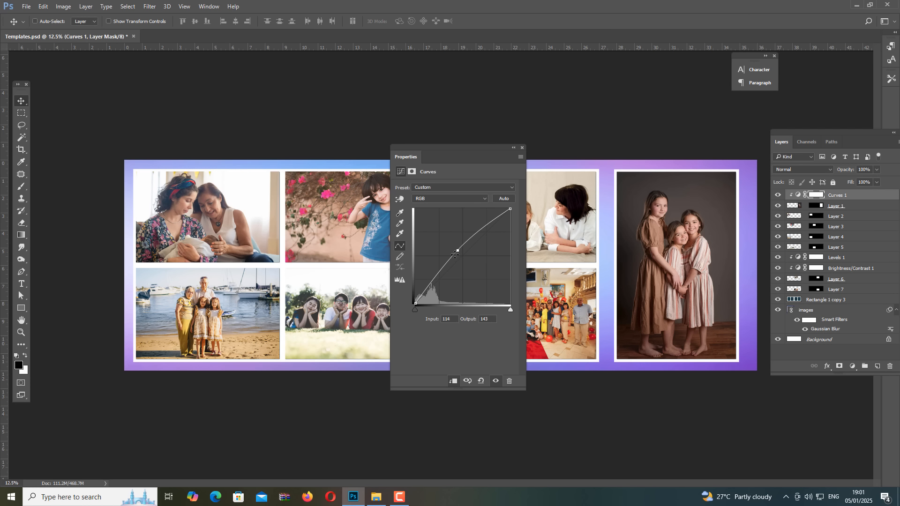
left_click_drag(456, 250, 460, 253)
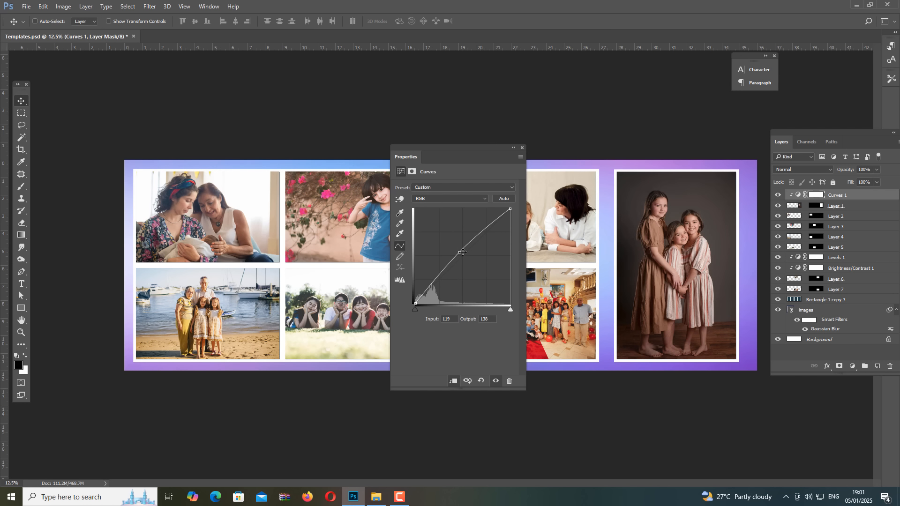
mouse_move(461, 253)
left_mouse_down()
mouse_move(467, 259)
mouse_move(459, 251)
left_mouse_up()
left_click(523, 148)
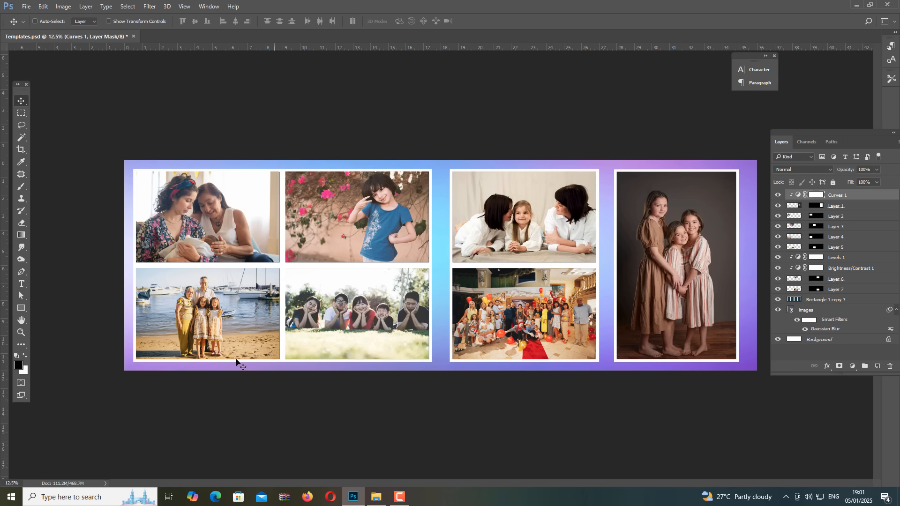
Save the spread as a progressive JPEG named Sheet01 at quality 12 in the Album Design folder, and save the layered Templates.psd.
left_click(27, 7)
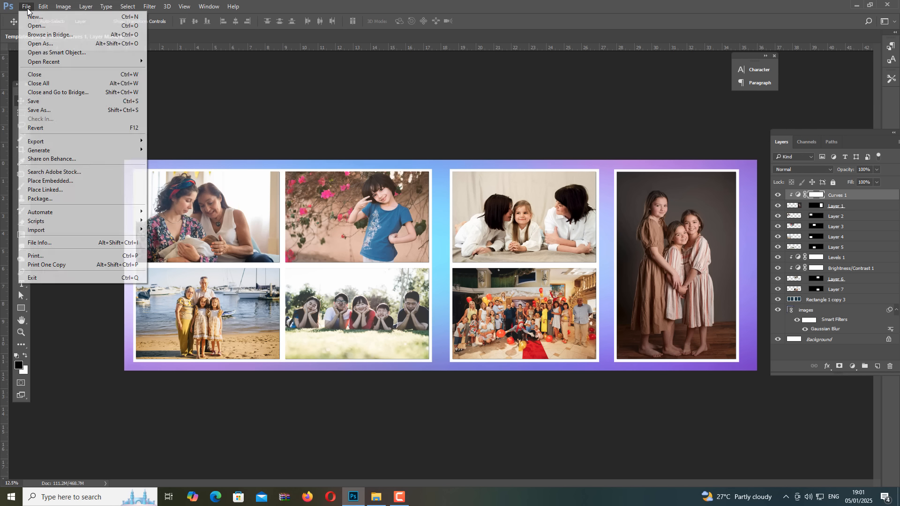
left_click(64, 114)
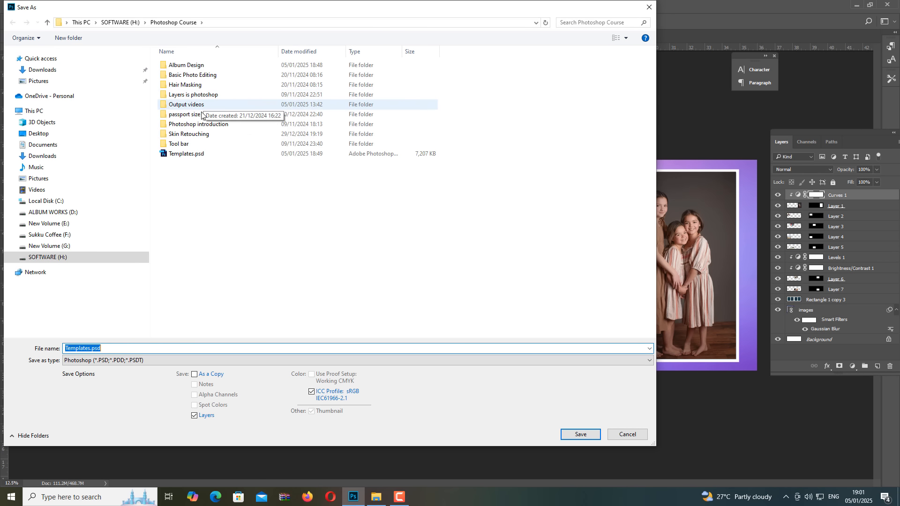
double_click(200, 70)
left_click(138, 361)
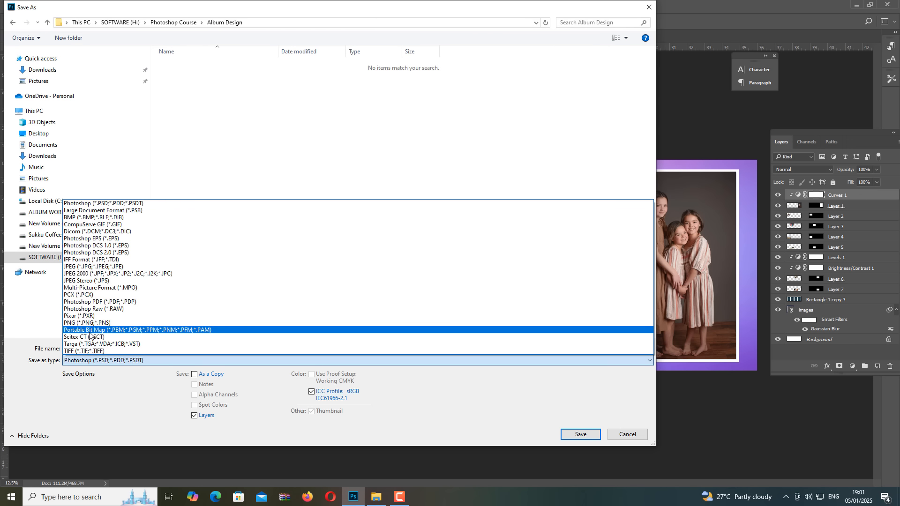
left_click(118, 266)
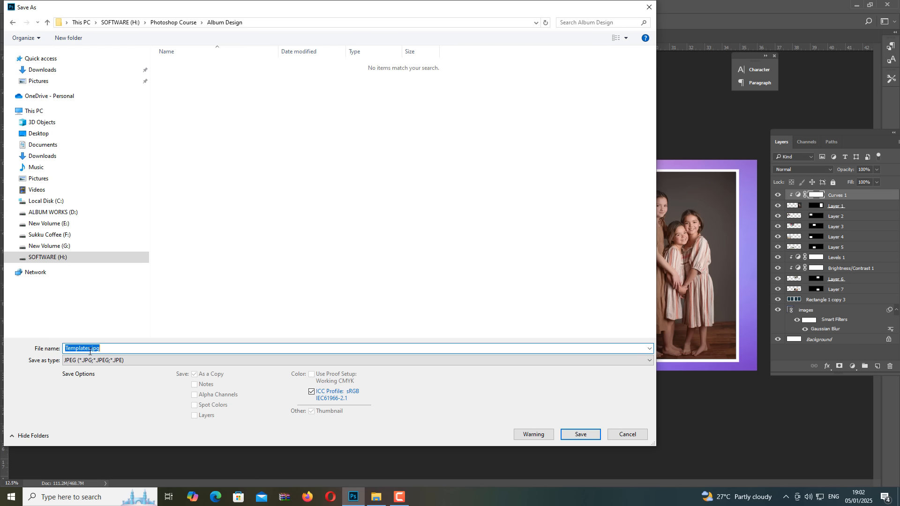
type("Sheet01")
left_click(575, 435)
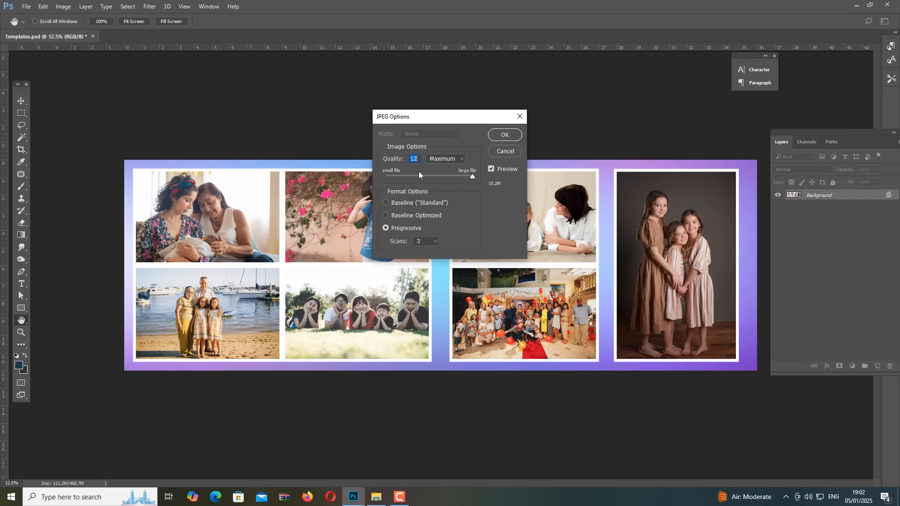
left_click(505, 135)
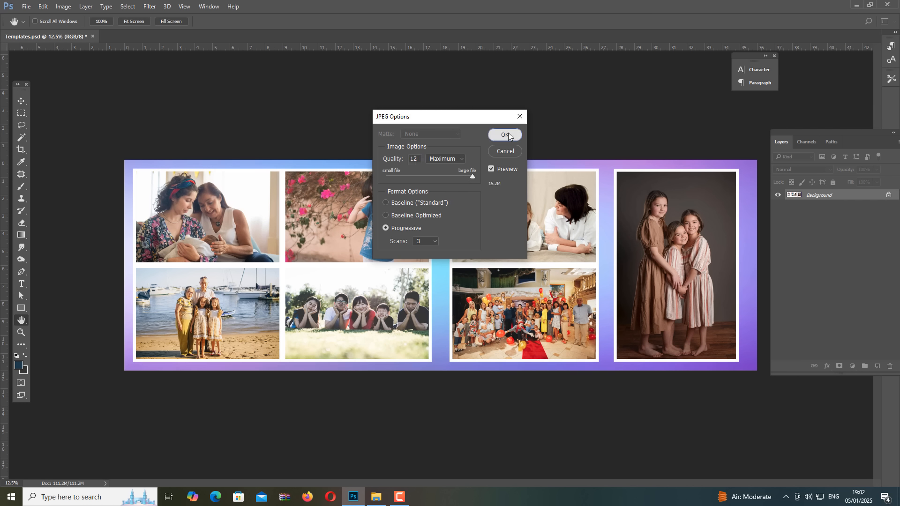
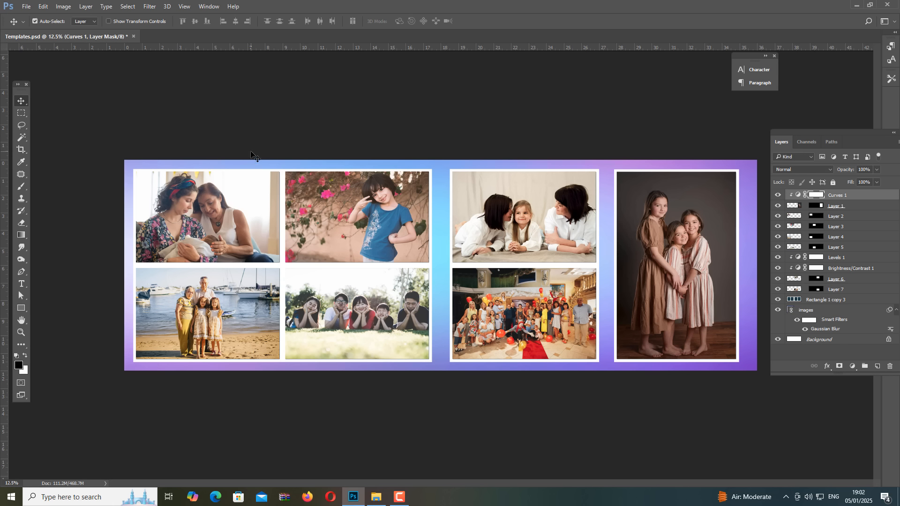
key("ctrl+s")
left_click(399, 500)
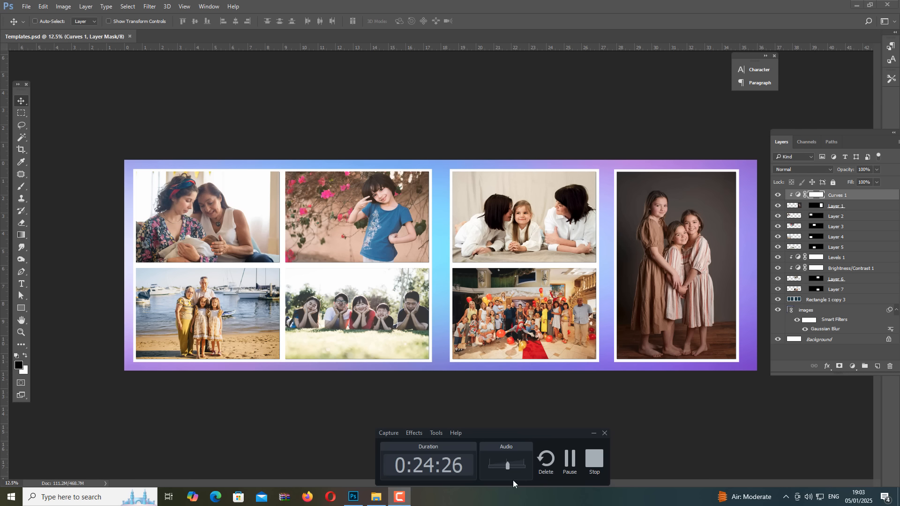
left_click(568, 464)
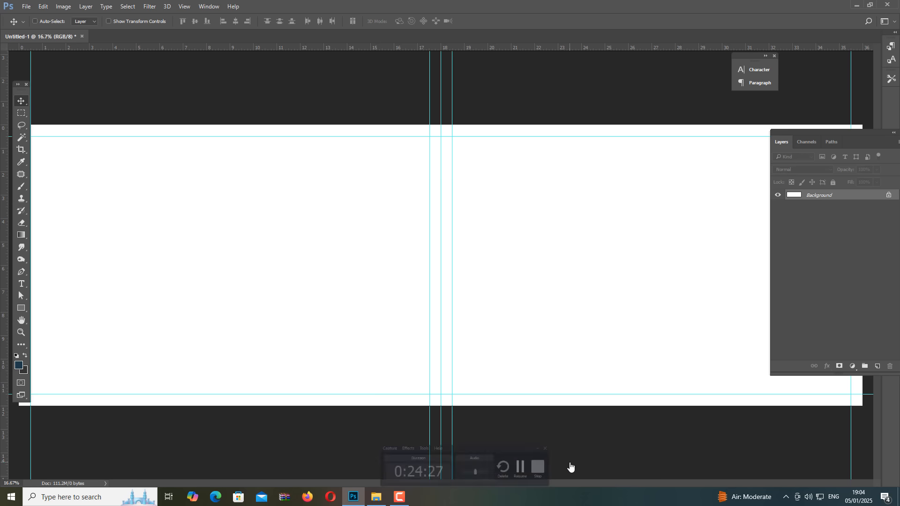
Draw a dark blue circle shape about 2058 px in diameter in the left half of the blank spread with the Ellipse Tool.
left_click(21, 309)
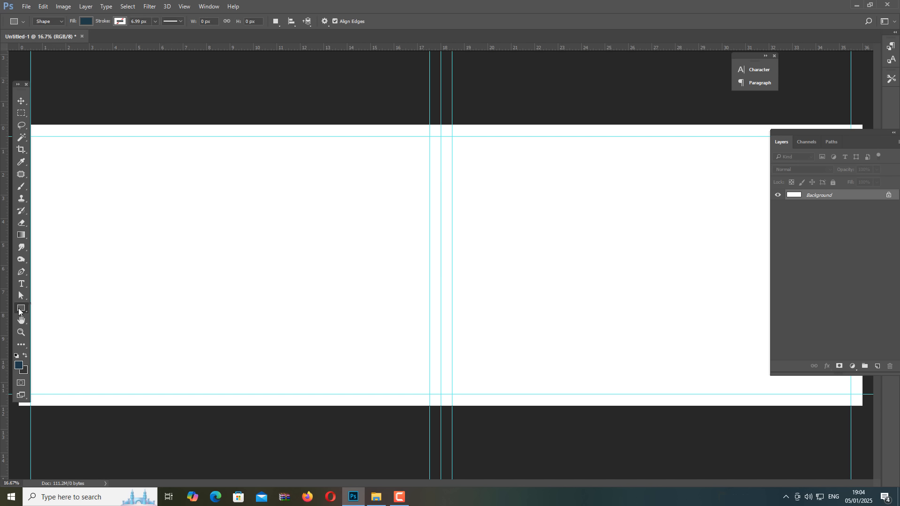
right_click(20, 311)
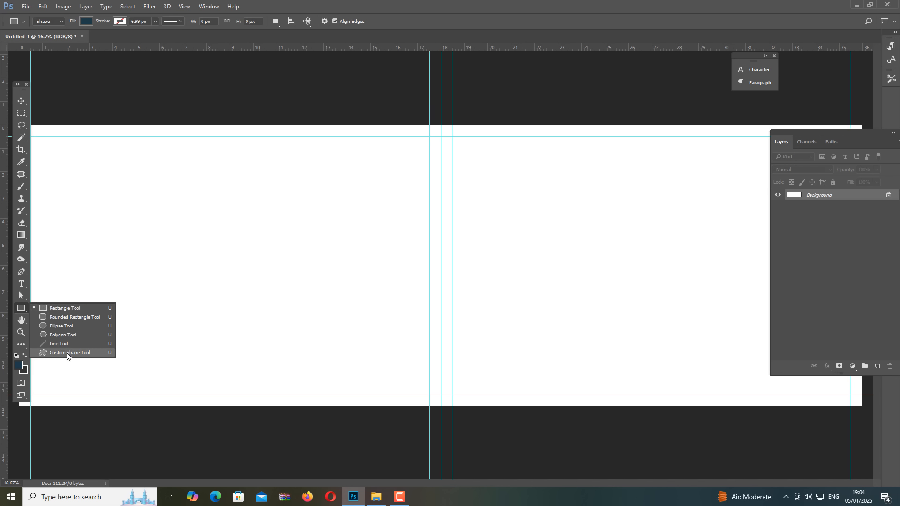
left_click(70, 327)
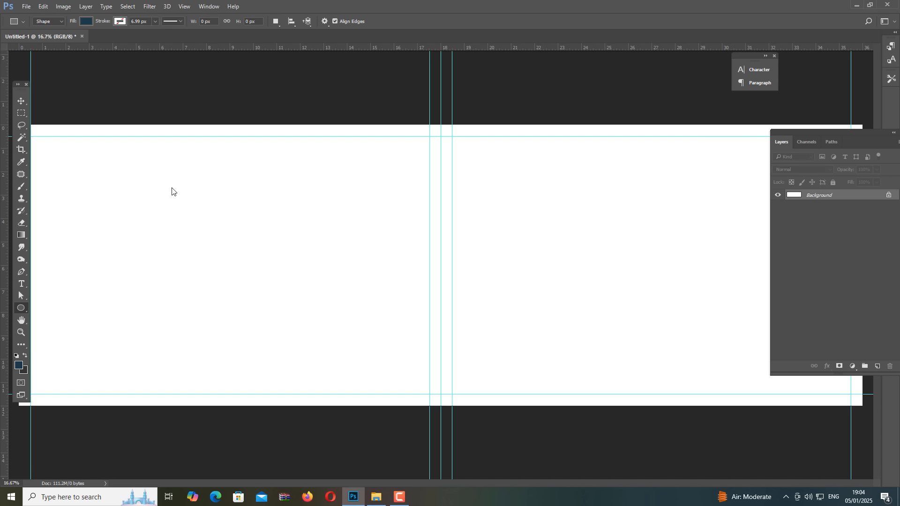
left_click_drag(116, 183, 307, 344)
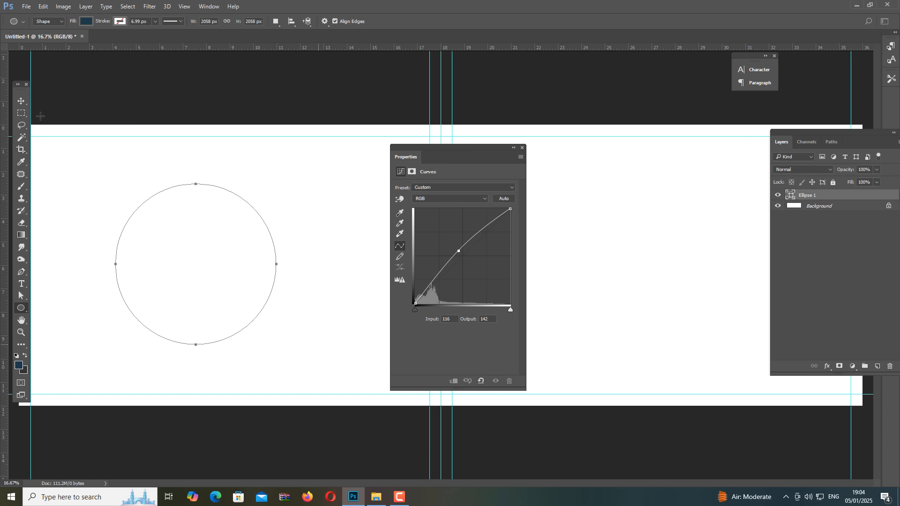
key("v")
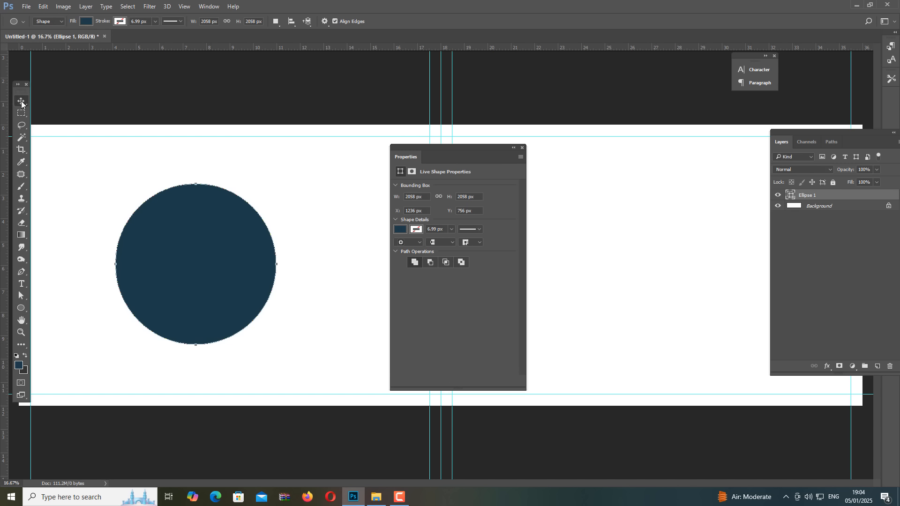
With the Background layer hidden, duplicate the circle and scale the copy about its centre to about 93.59%.
left_click(779, 207)
key("ctrl+j")
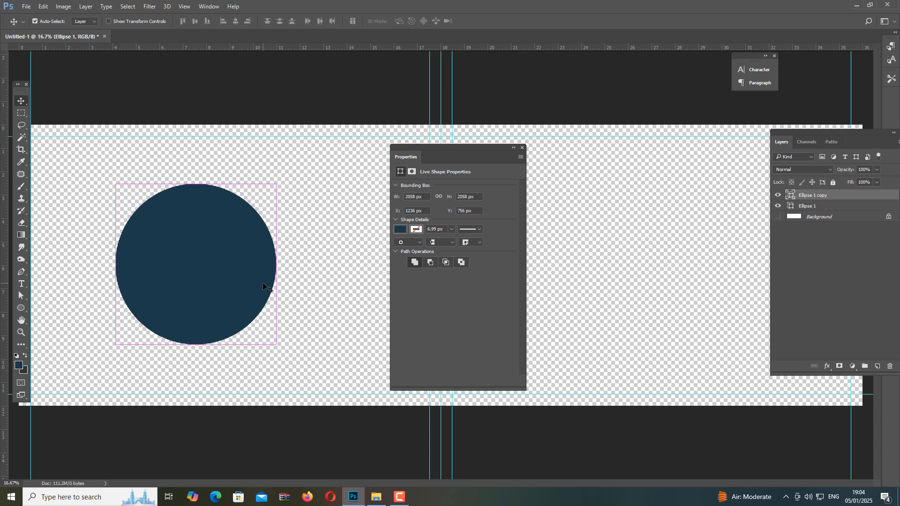
key("ctrl+t")
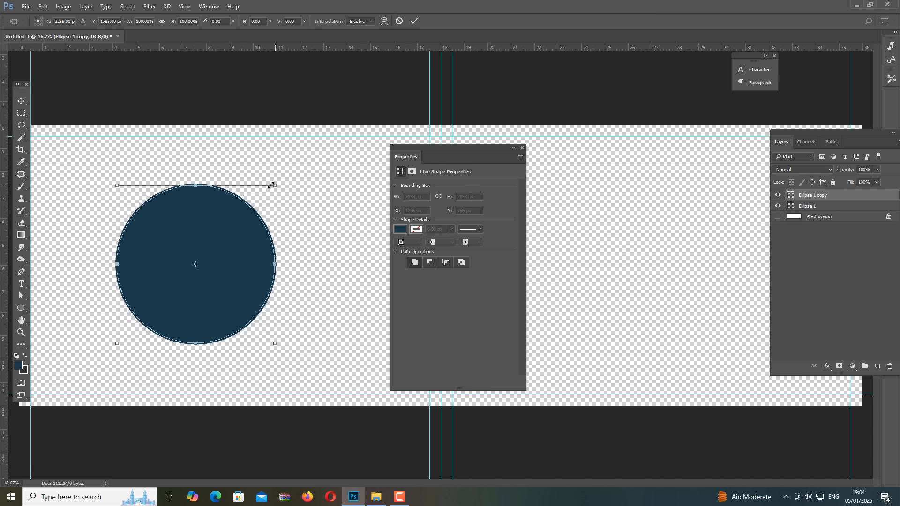
left_click_drag(272, 185, 268, 187)
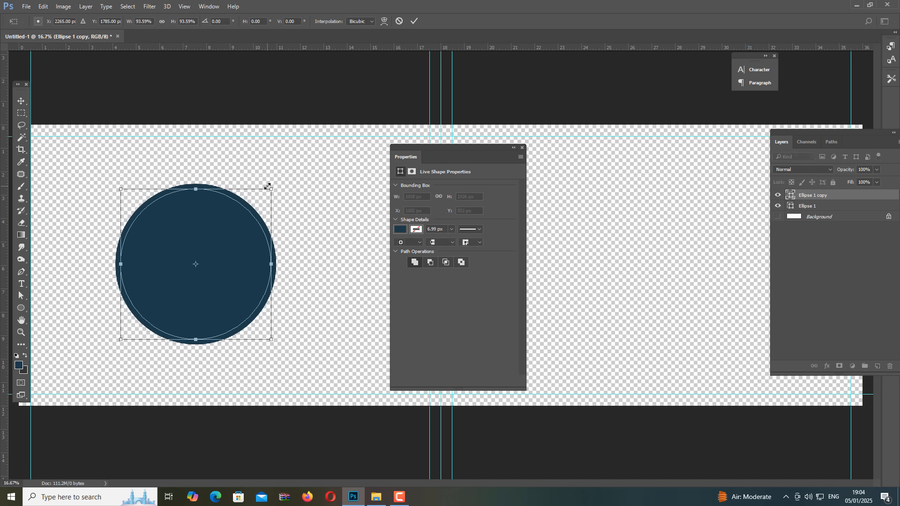
key("Return")
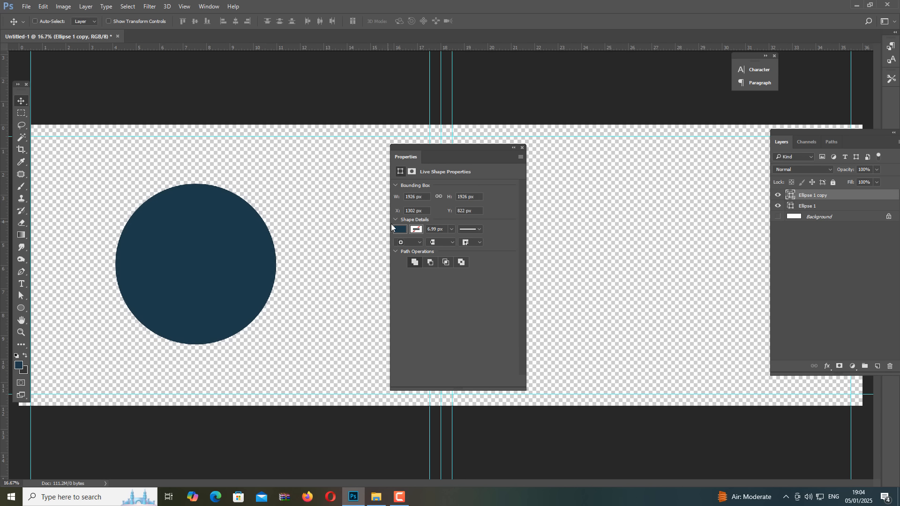
Fill the smaller circle copy with black.
left_click(399, 229)
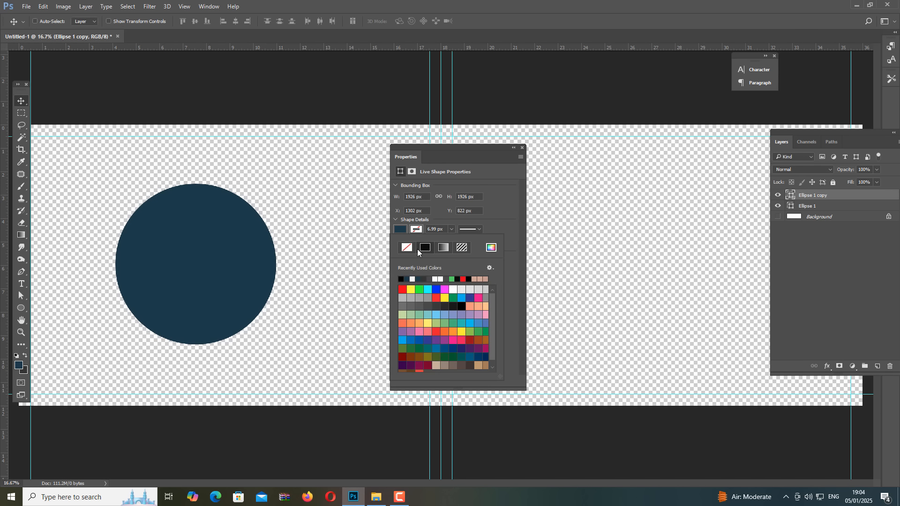
left_click(401, 279)
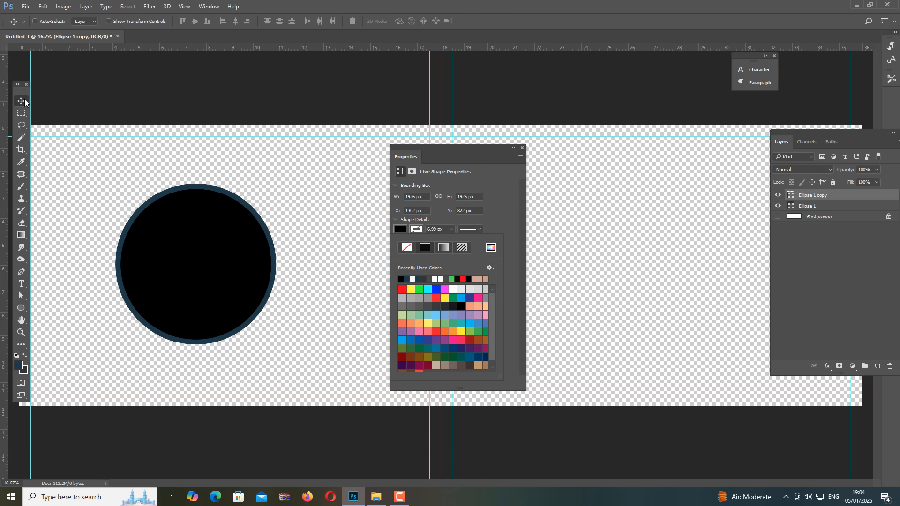
left_click(337, 221)
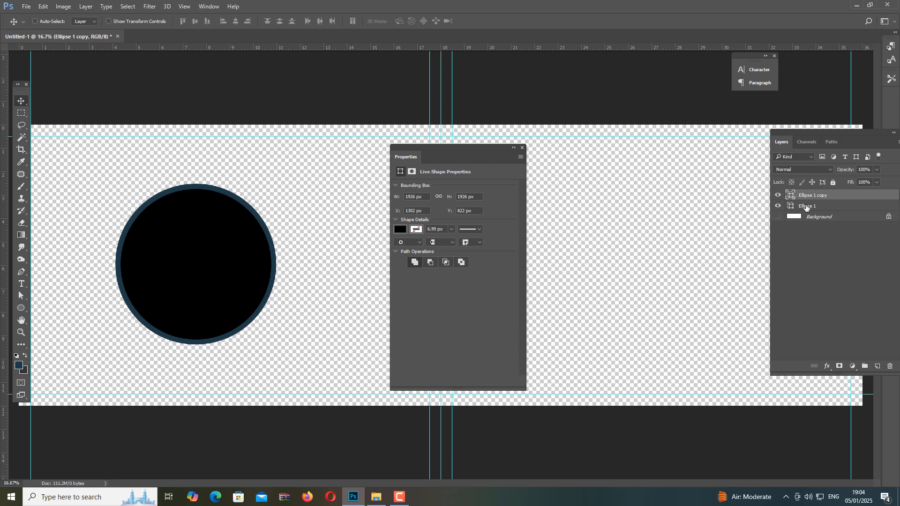
Fill the larger circle beneath the black one with white and make the Background layer visible.
left_click(807, 206)
left_click(400, 230)
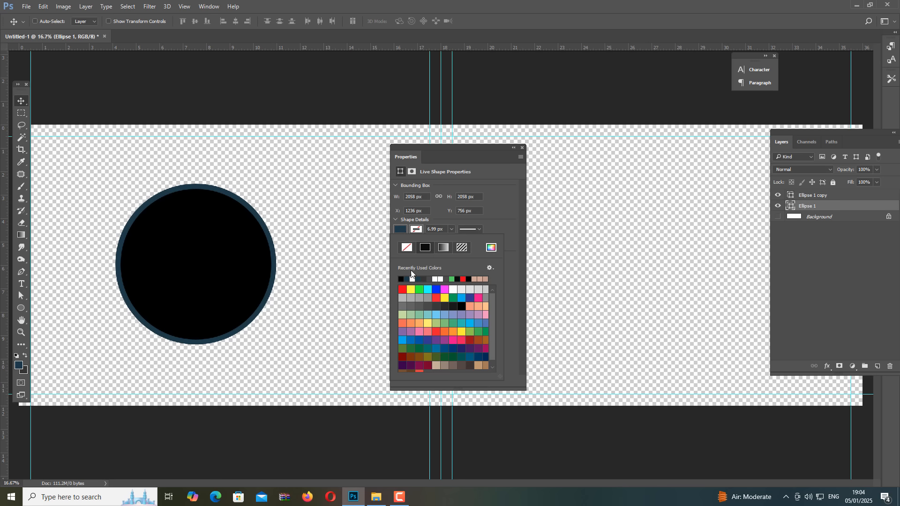
left_click(413, 279)
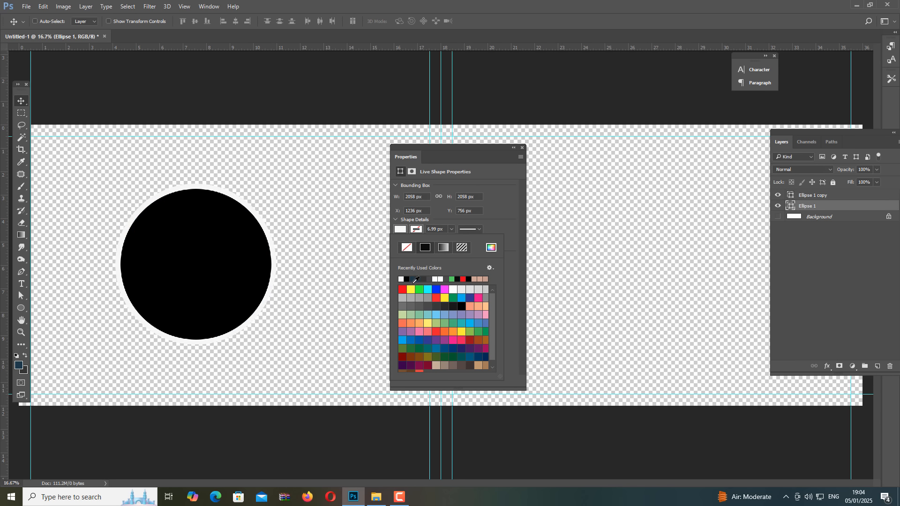
key("Return")
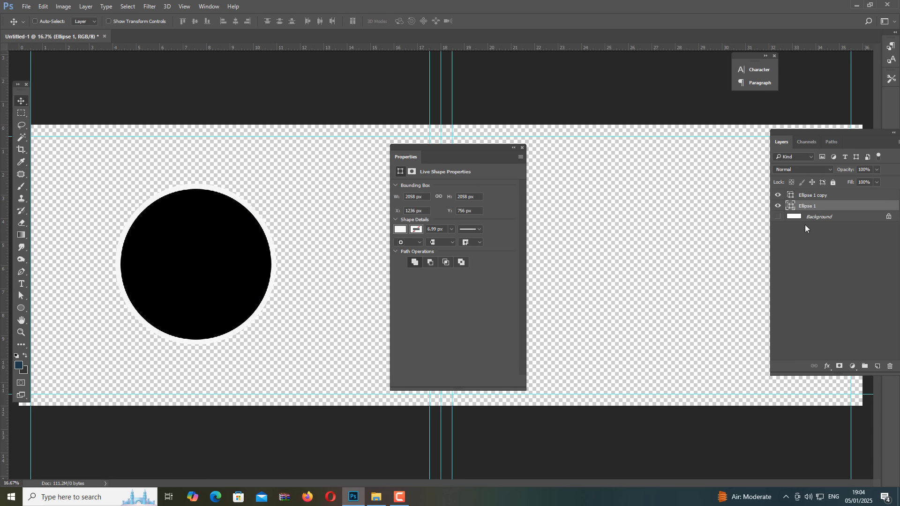
left_click(811, 218)
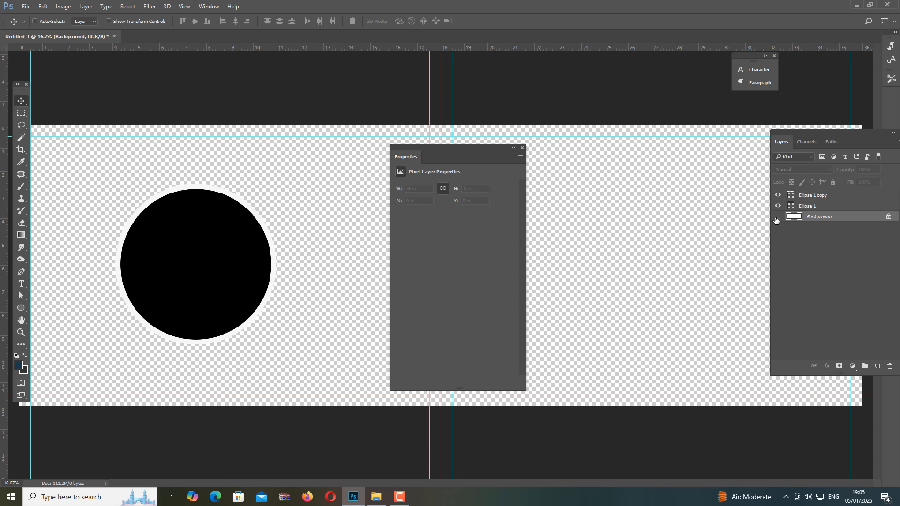
left_click(778, 217)
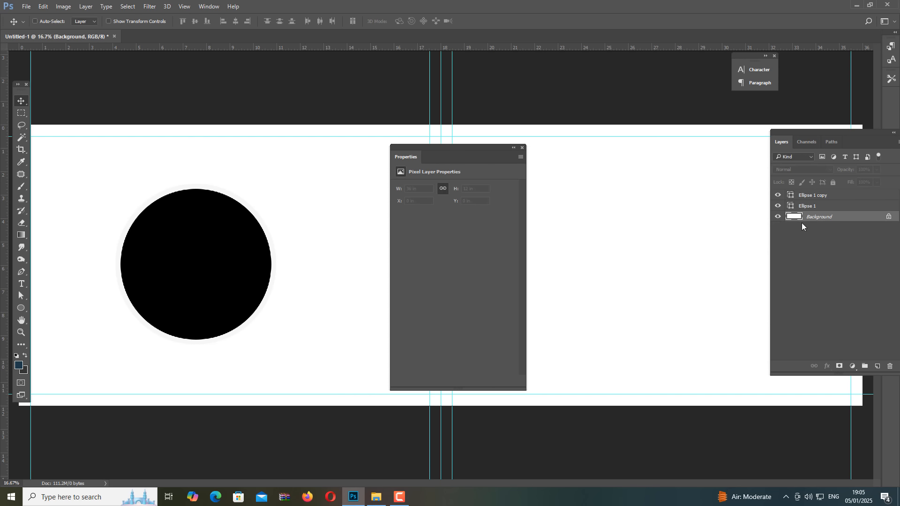
Open the photo 28-1024x679.jpg from the Main folder of the sample images as a separate document in Photoshop.
left_click(376, 498)
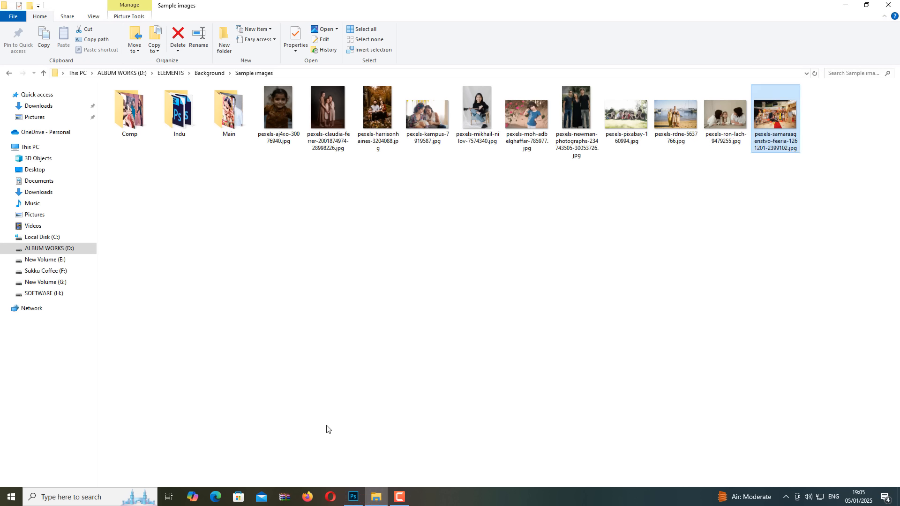
left_click(279, 197)
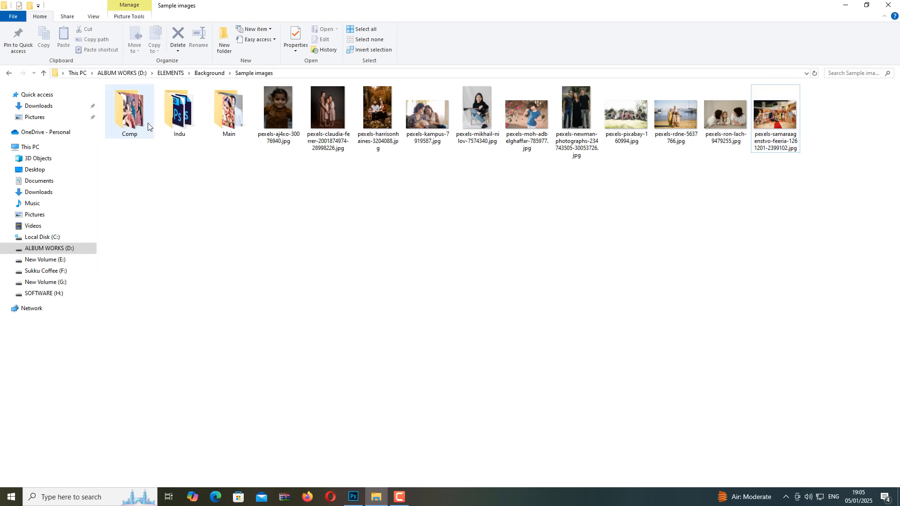
double_click(224, 113)
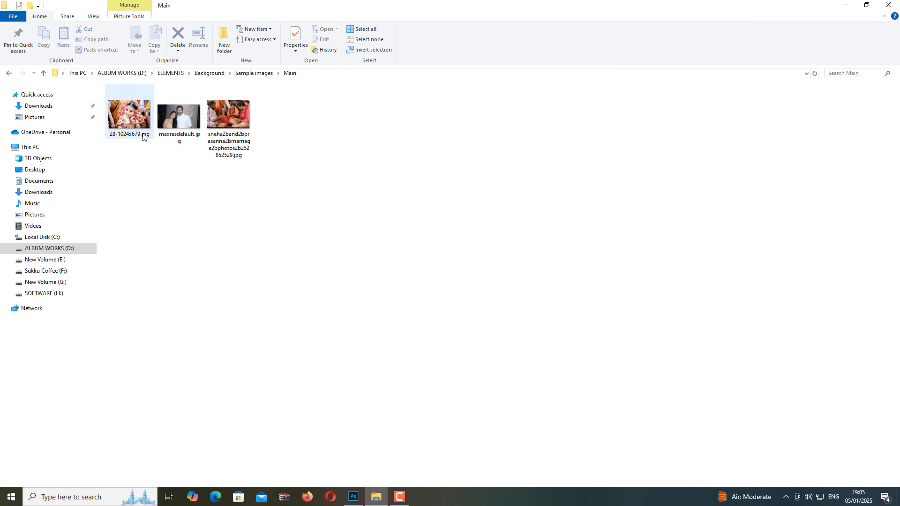
left_click(119, 110)
left_click_drag(119, 111, 480, 275)
key("alt+Tab")
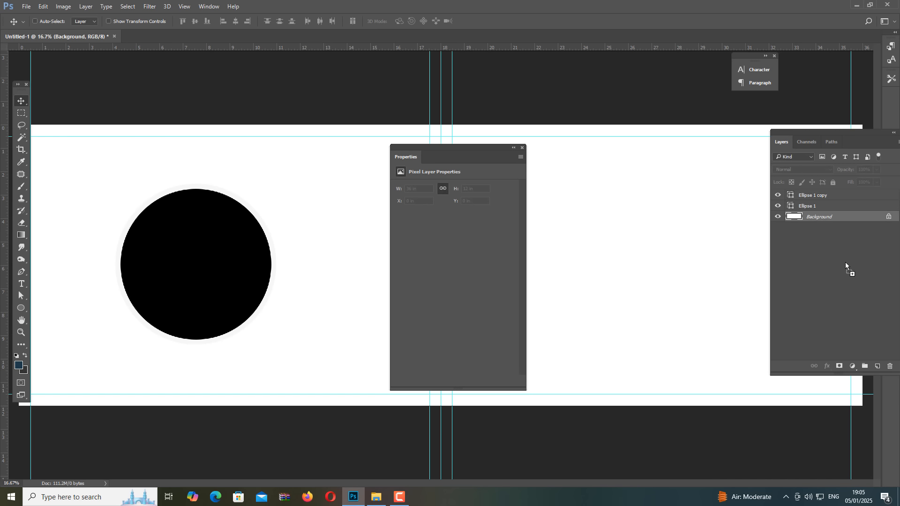
left_click_drag(845, 262, 846, 263)
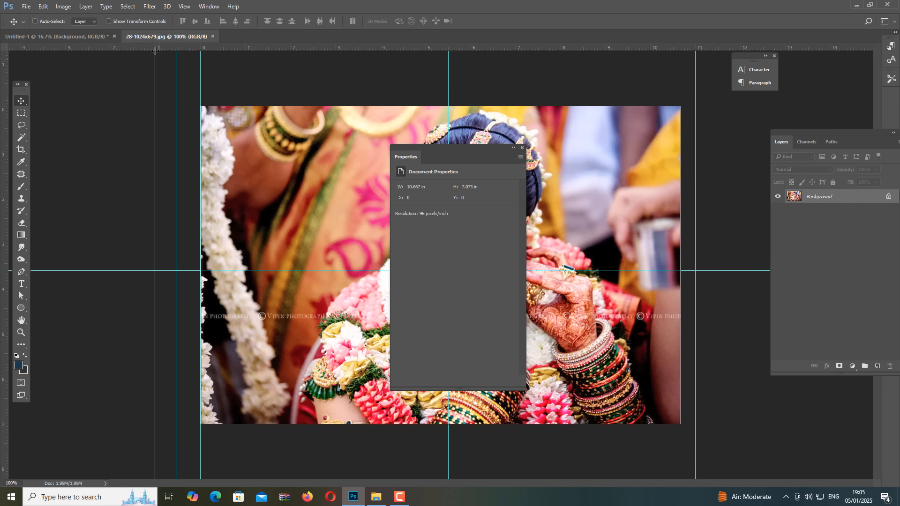
Cut the entire photo to the clipboard and close its document without saving.
left_click(523, 148)
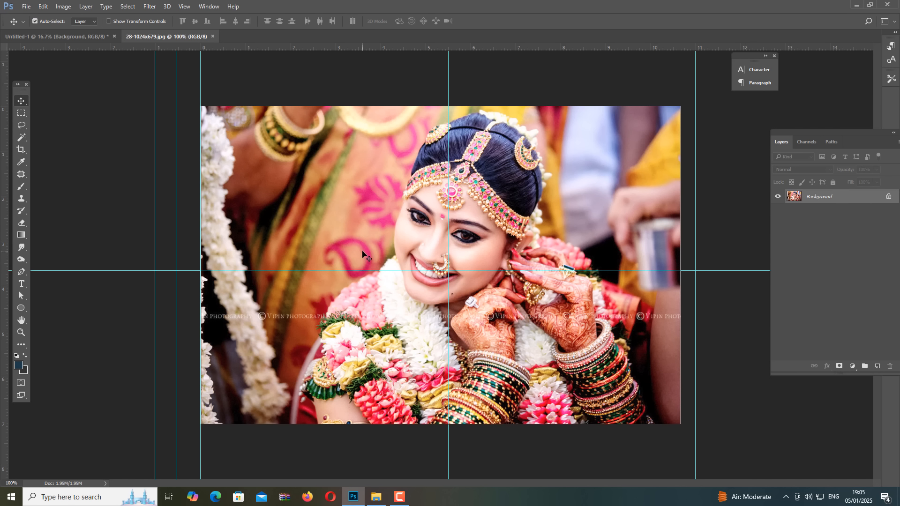
key("alt+BackSpace")
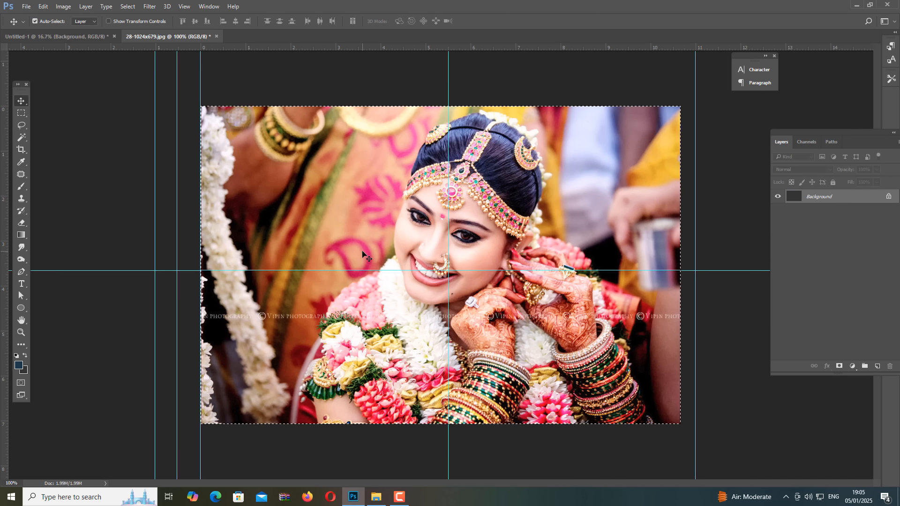
key("ctrl+w")
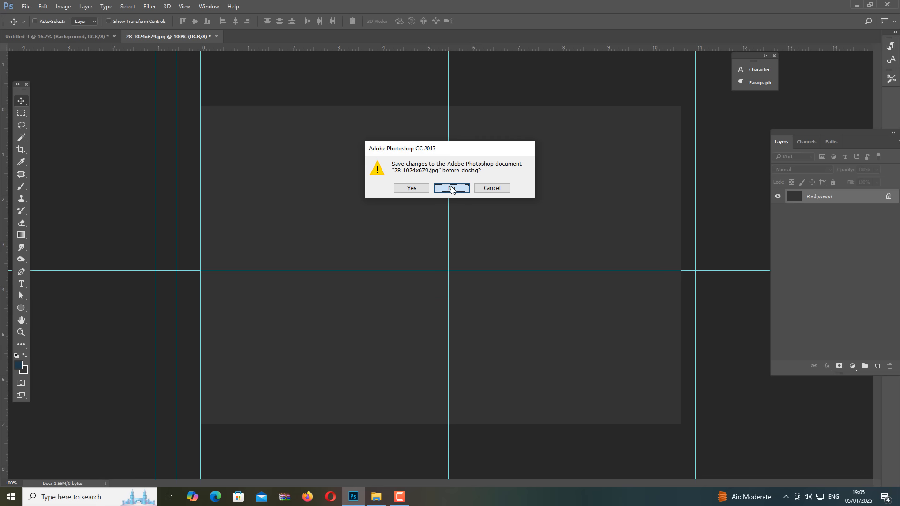
left_click(451, 186)
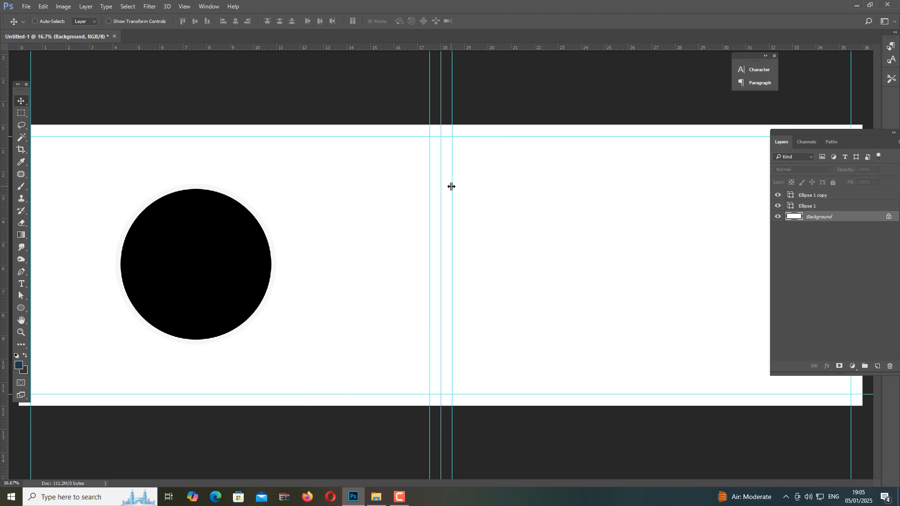
Combine the Ellipse 1 and Ellipse 1 copy layers into one smart object and rasterize it.
left_click(818, 198)
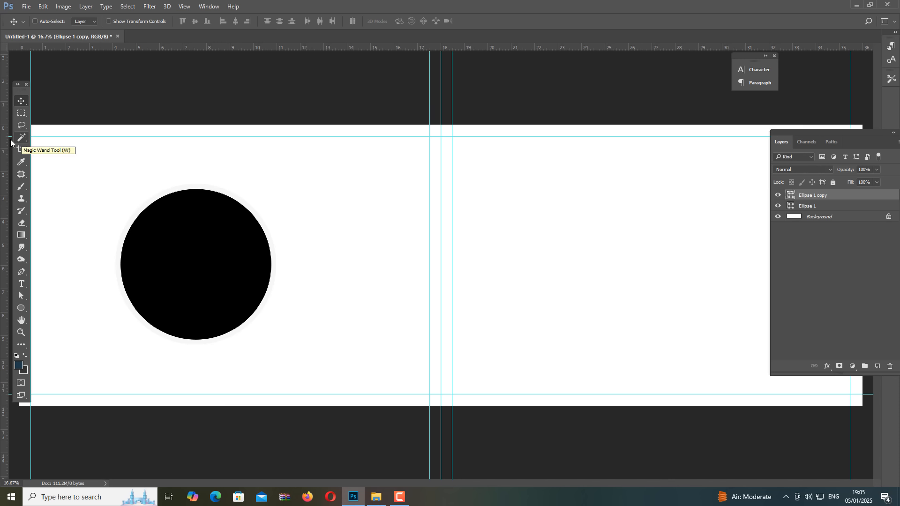
left_click(26, 138)
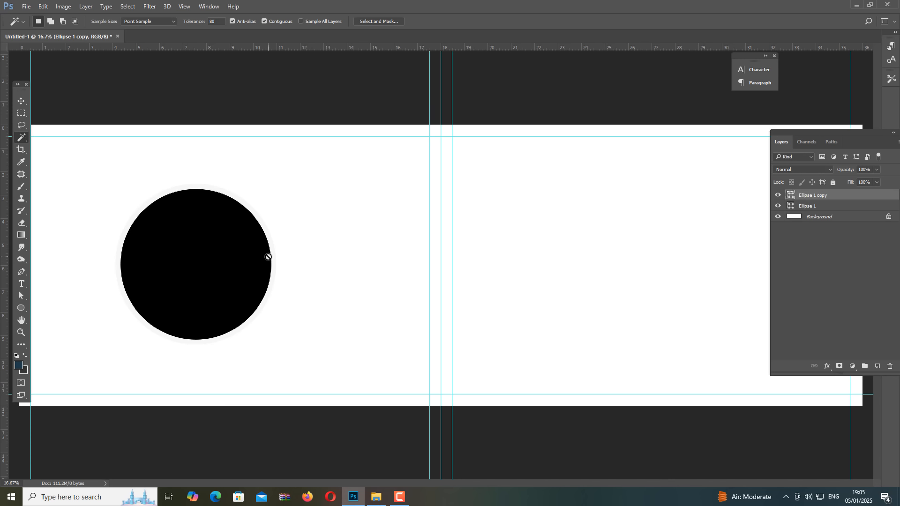
left_click(810, 208, "shift")
right_click(810, 208)
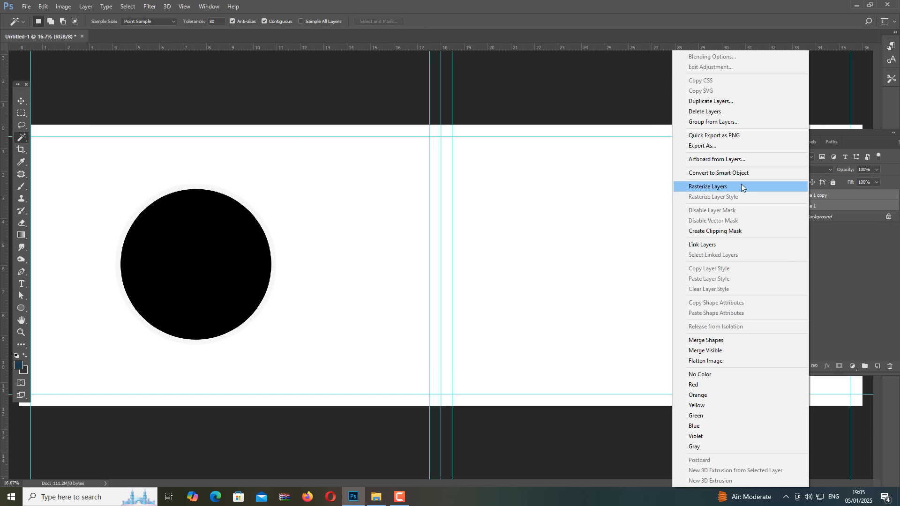
left_click(744, 173)
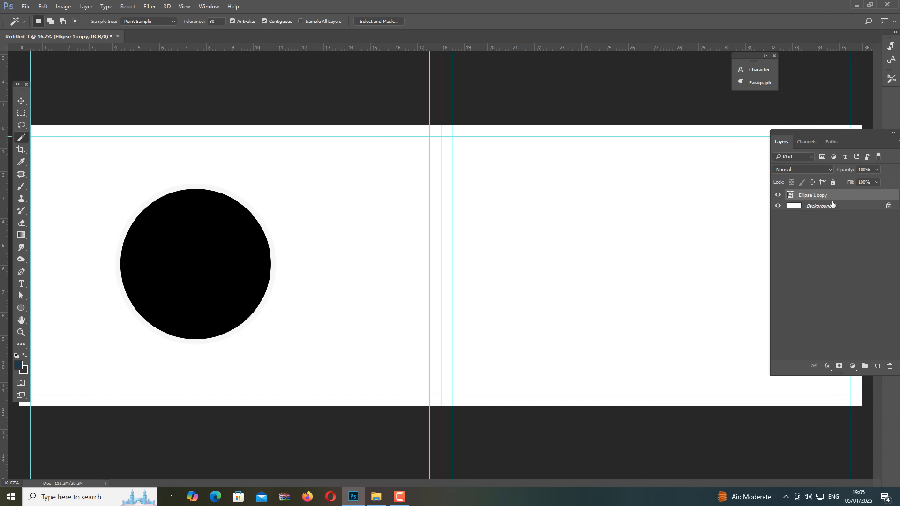
right_click(824, 197)
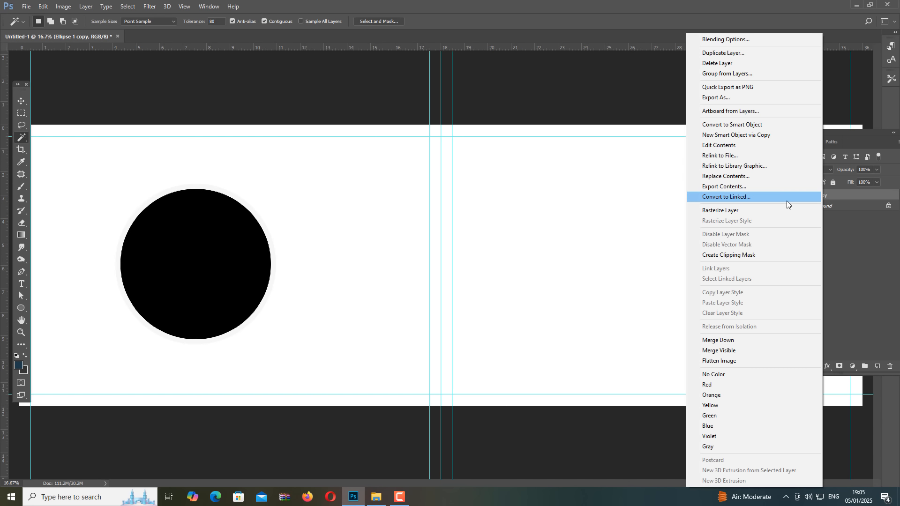
left_click(755, 210)
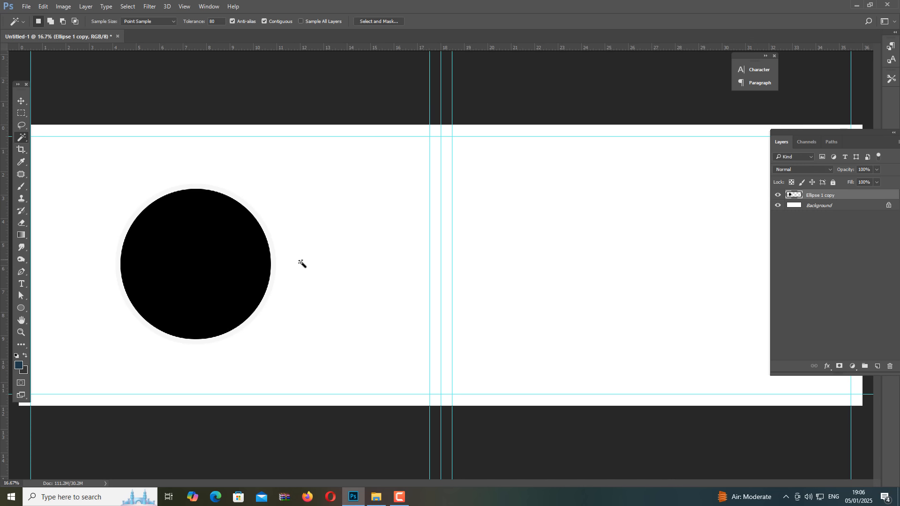
Select the black circle with the Magic Wand, paste the bride photo into it and enlarge the photo to cover the circle.
left_click(217, 267)
key("ctrl+j")
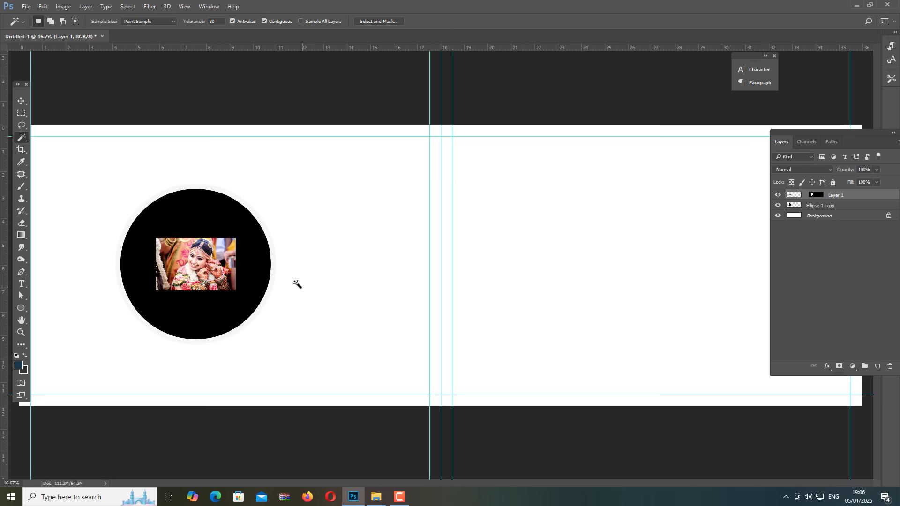
key("v")
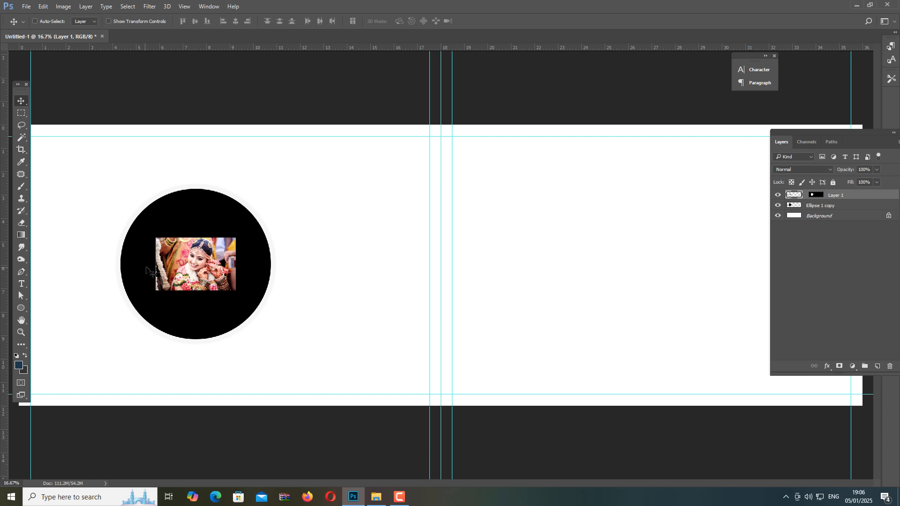
key("ctrl+t")
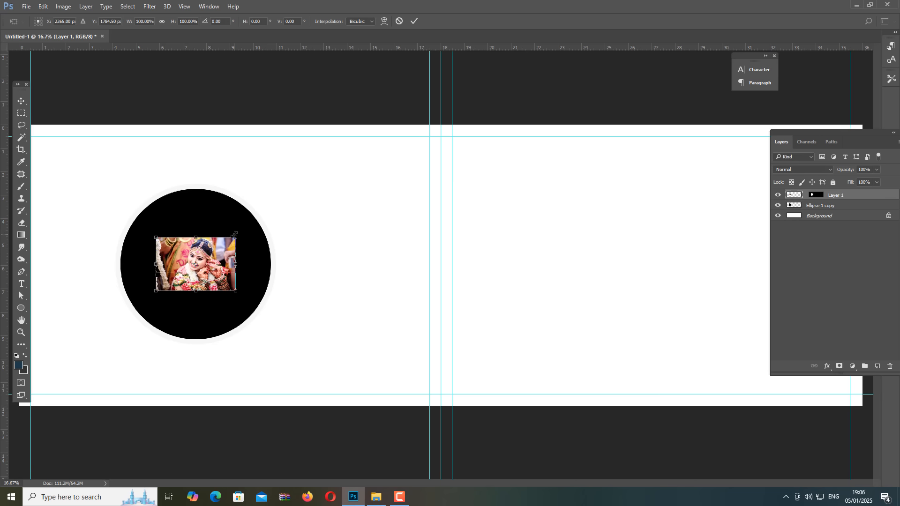
left_click_drag(236, 238, 314, 183)
key("Return")
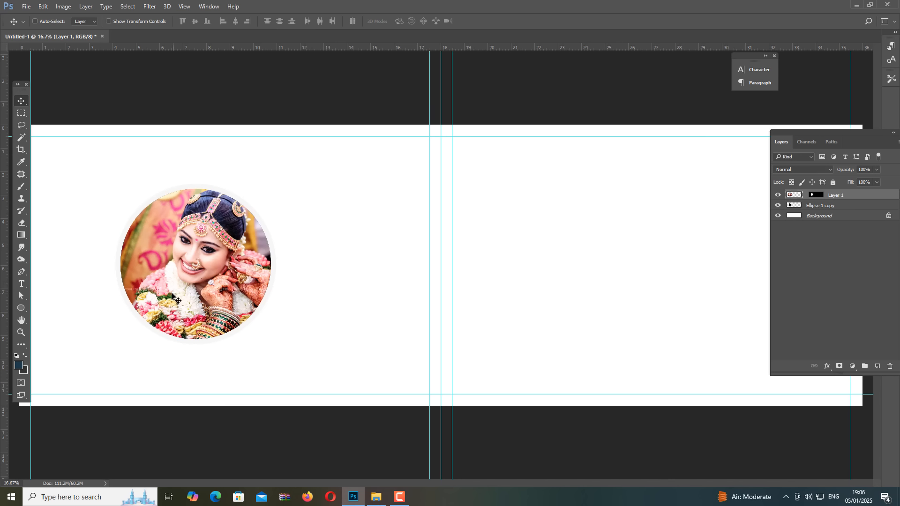
Copy a small rectangular area of the flower garland in the photo's lower part to a new layer.
left_click(21, 113)
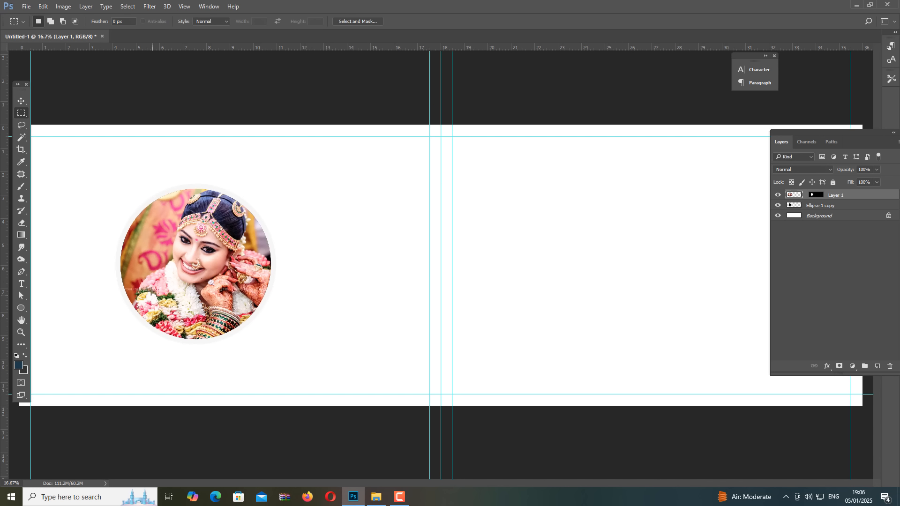
left_click_drag(148, 288, 186, 324)
left_click_drag(184, 324, 148, 288)
key("ctrl+d")
key("ctrl+j")
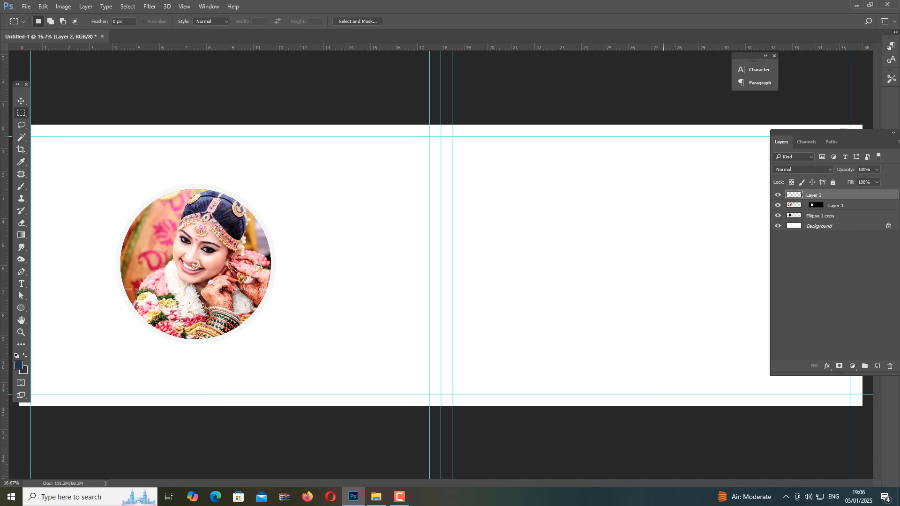
Enlarge the flower patch to about 915% over the left part of the spread and place its layer beneath the circle frame.
key("v")
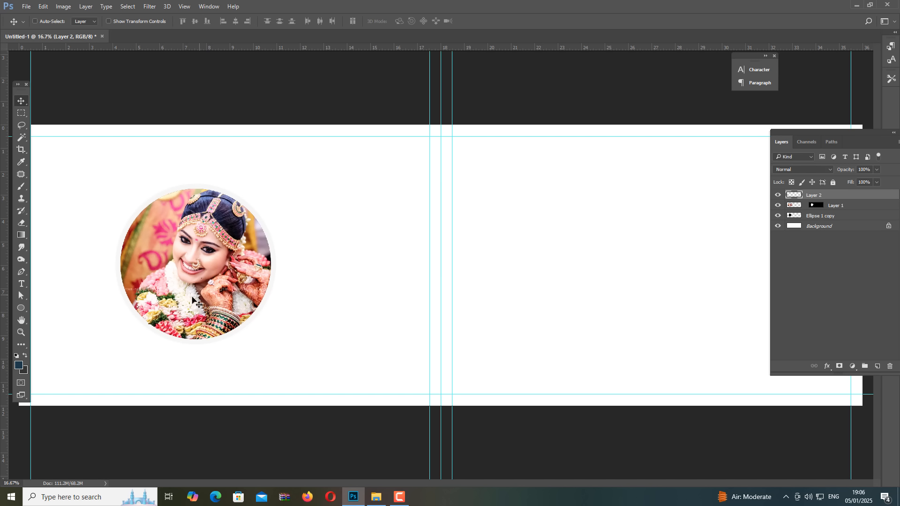
left_click_drag(166, 315, 324, 311)
key("ctrl")
key("ctrl+t")
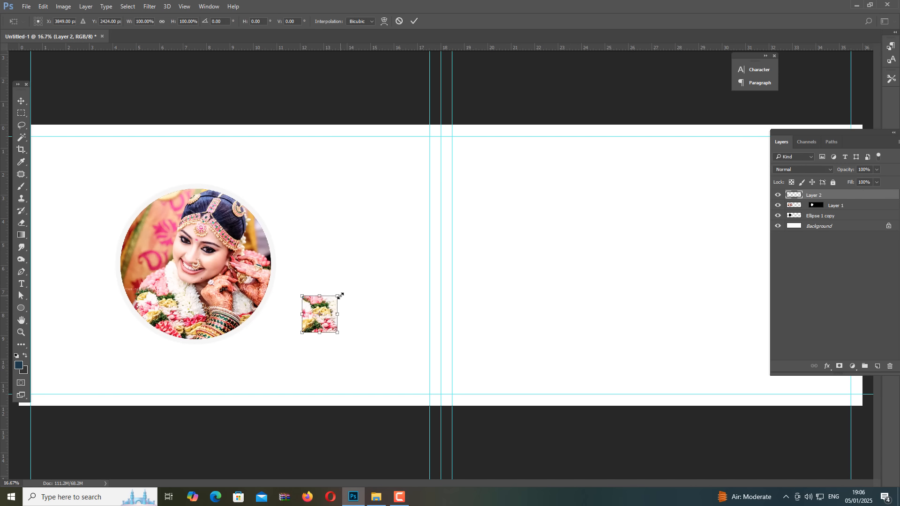
left_click_drag(340, 296, 514, 175)
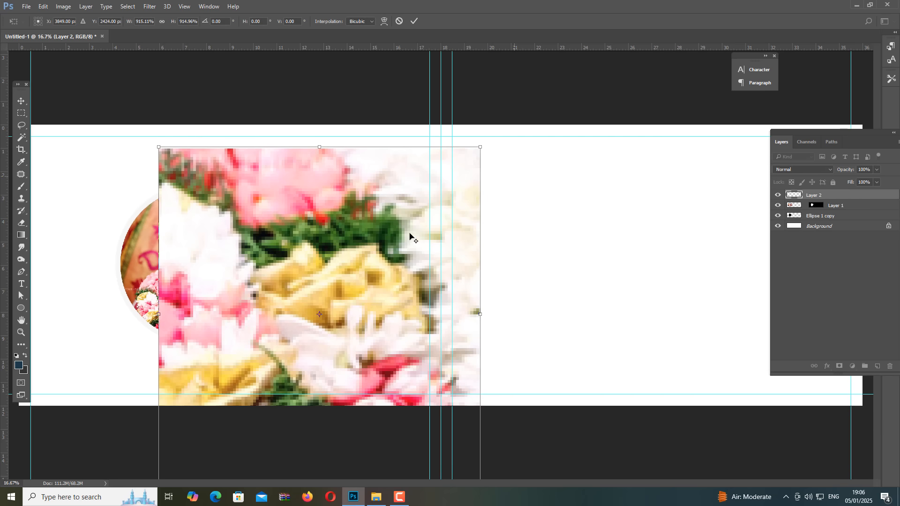
left_click_drag(326, 316, 195, 258)
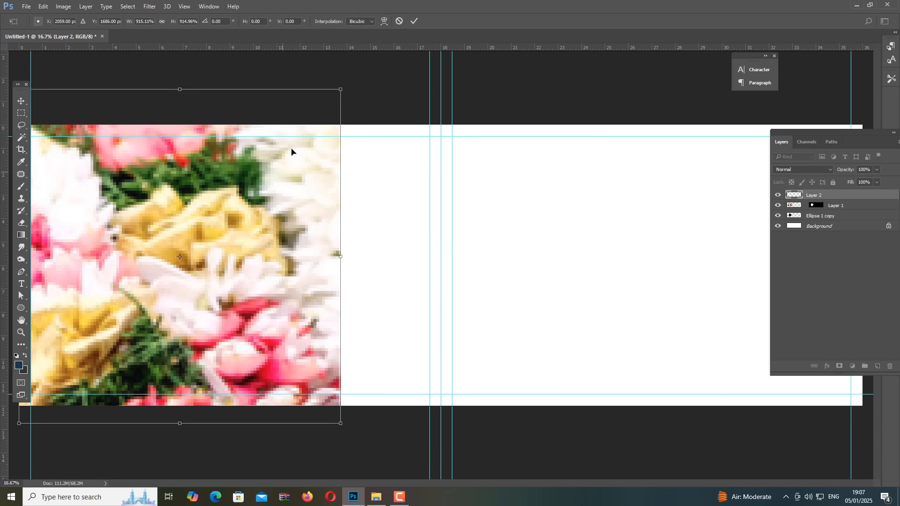
key("Return")
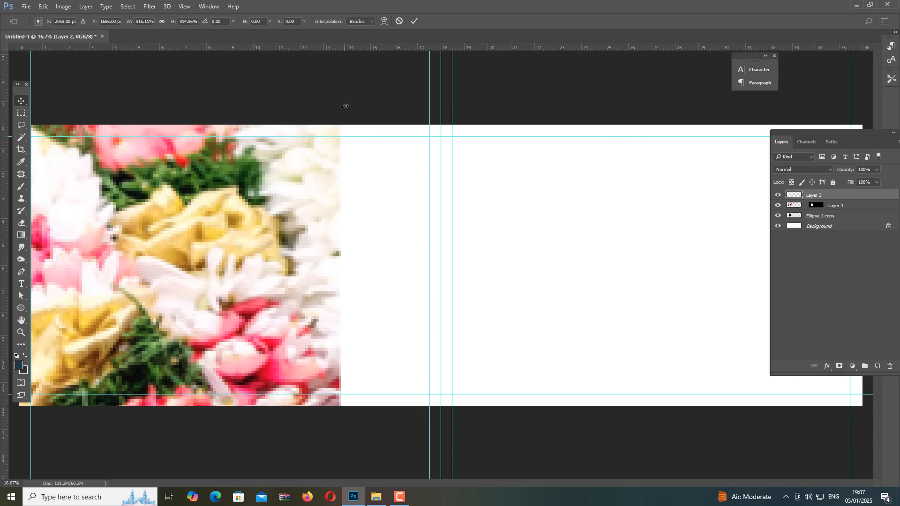
left_click_drag(793, 197, 793, 217)
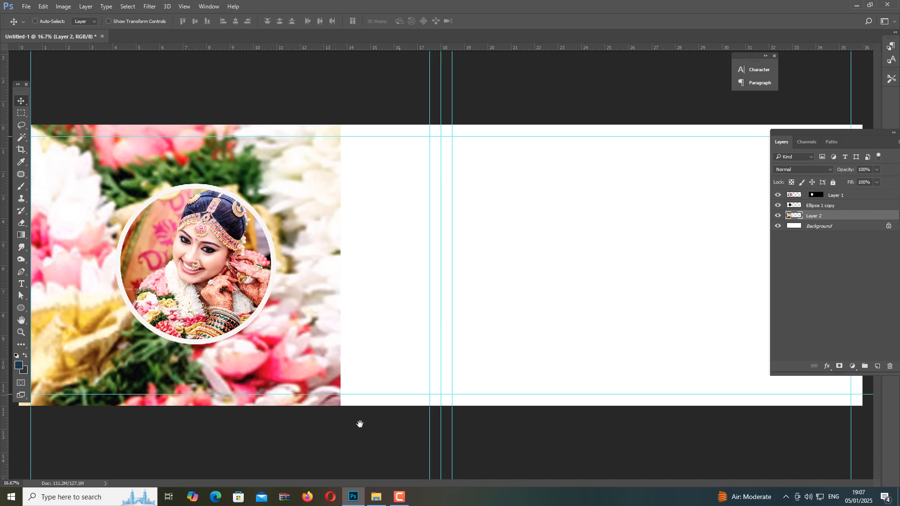
Apply a Gaussian Blur with a radius of 115.8 pixels to the flower patch on Layer 2.
left_click(149, 6)
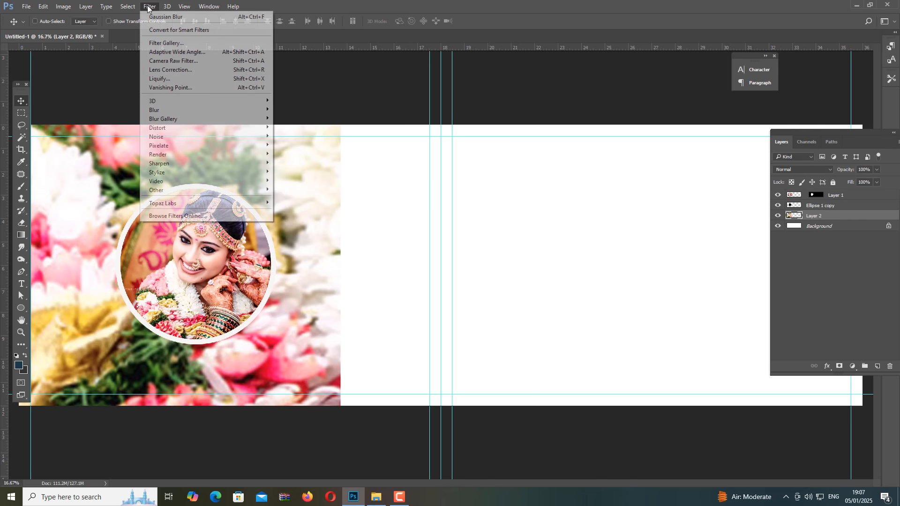
mouse_move(187, 111)
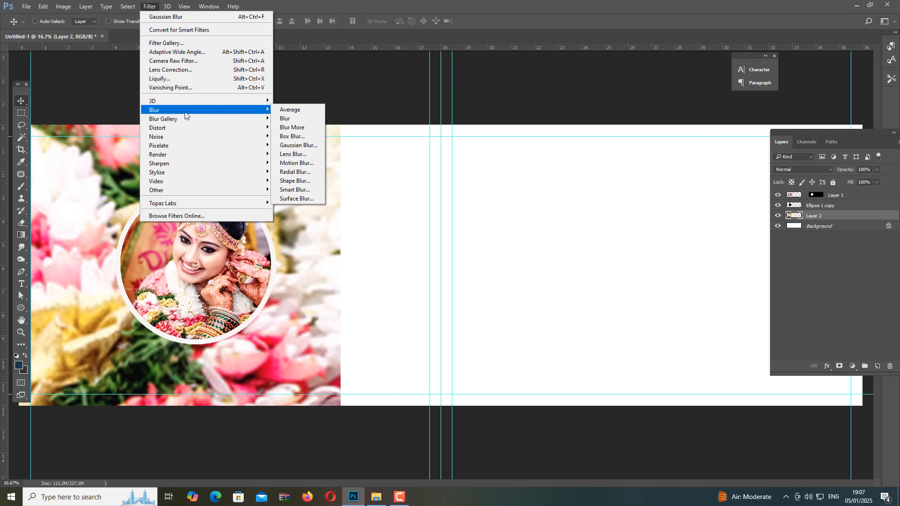
left_click(312, 148)
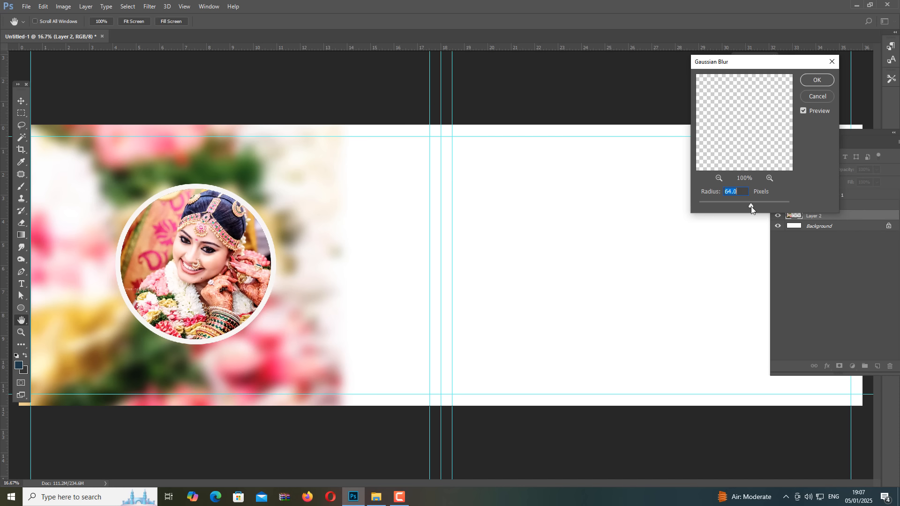
left_click_drag(751, 206, 760, 206)
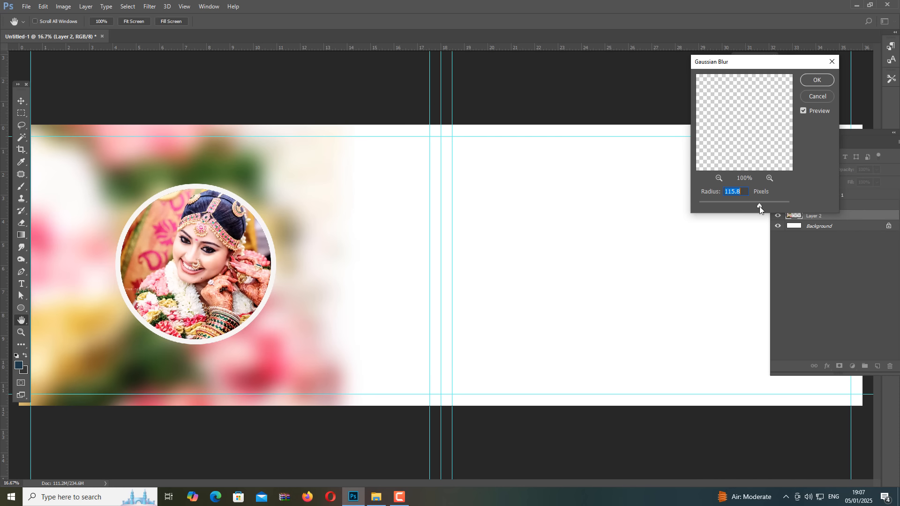
key("Return")
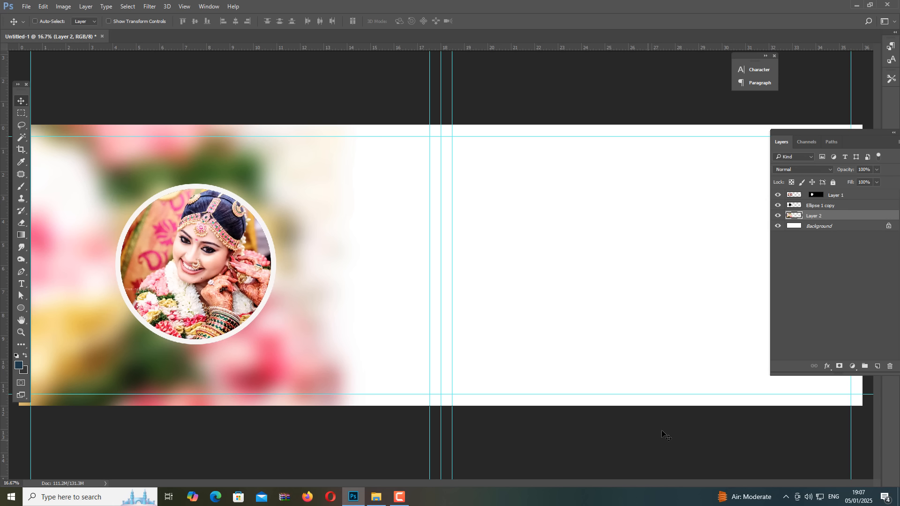
Switch to File Explorer and open 315687-light-blue.jpg from the pLAIN bG folder under Background in Photoshop.
left_click(376, 497)
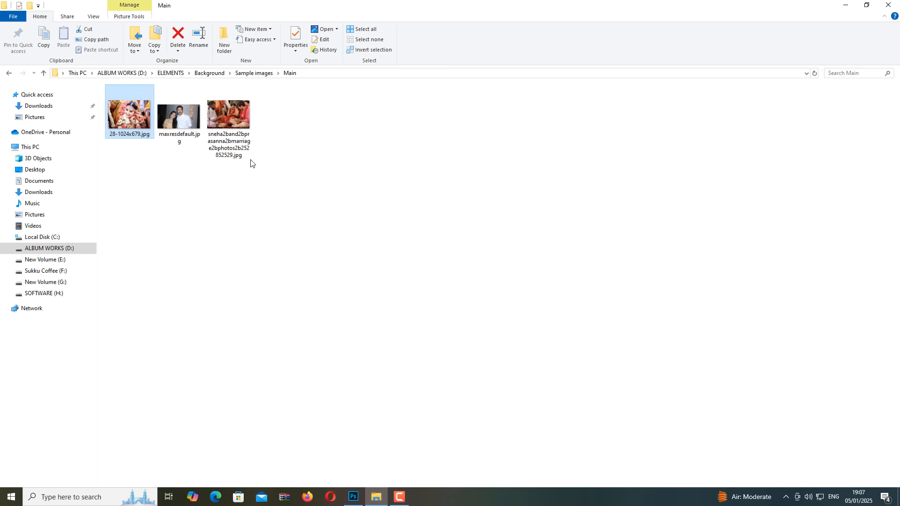
left_click(241, 73)
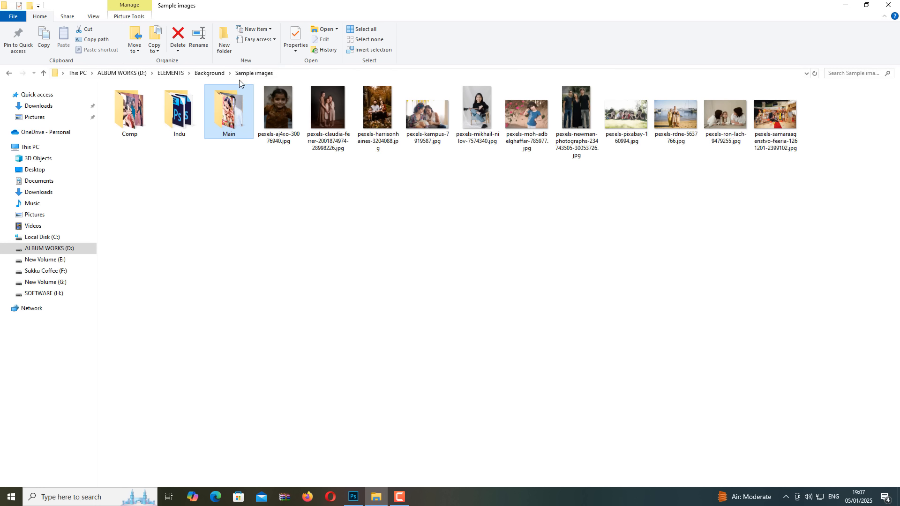
left_click(211, 74)
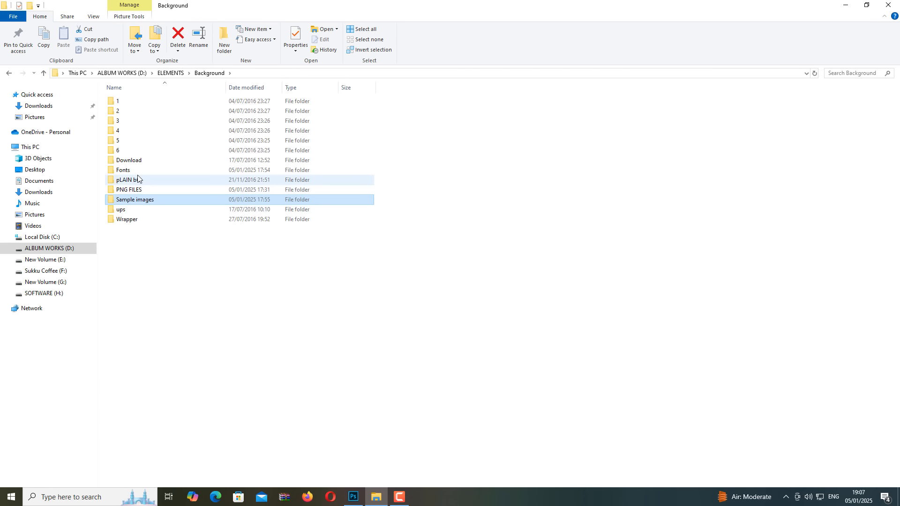
double_click(150, 178)
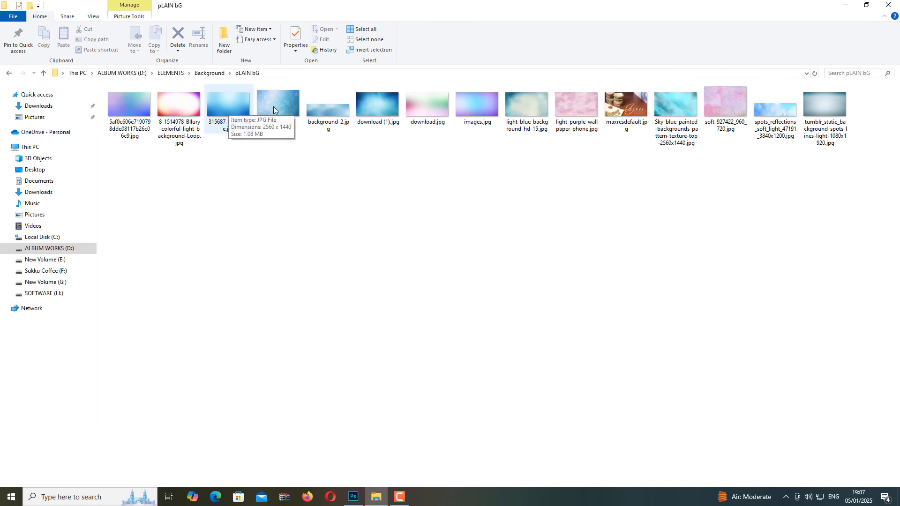
left_click_drag(228, 105, 804, 284)
key("alt+Tab")
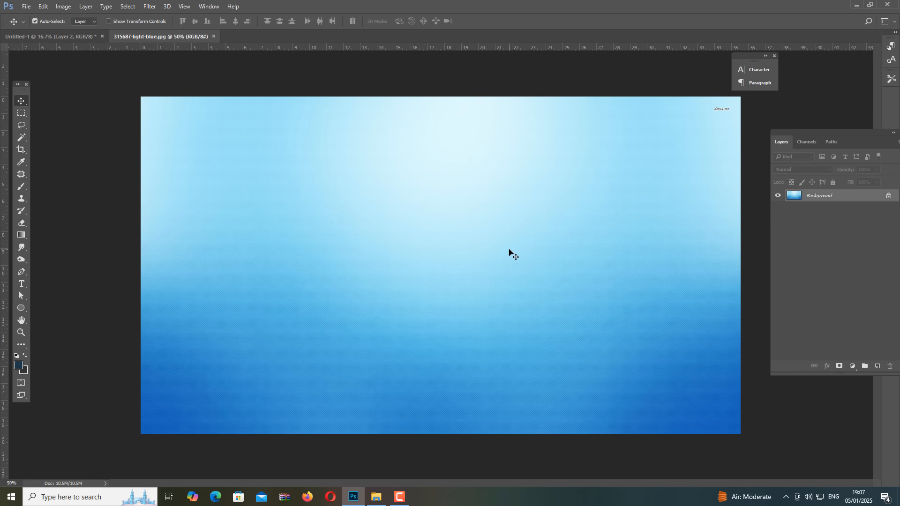
Transfer the whole light-blue image into the album spread as a new layer, closing its source file without saving.
key("ctrl+a")
key("ctrl+x")
key("ctrl+w")
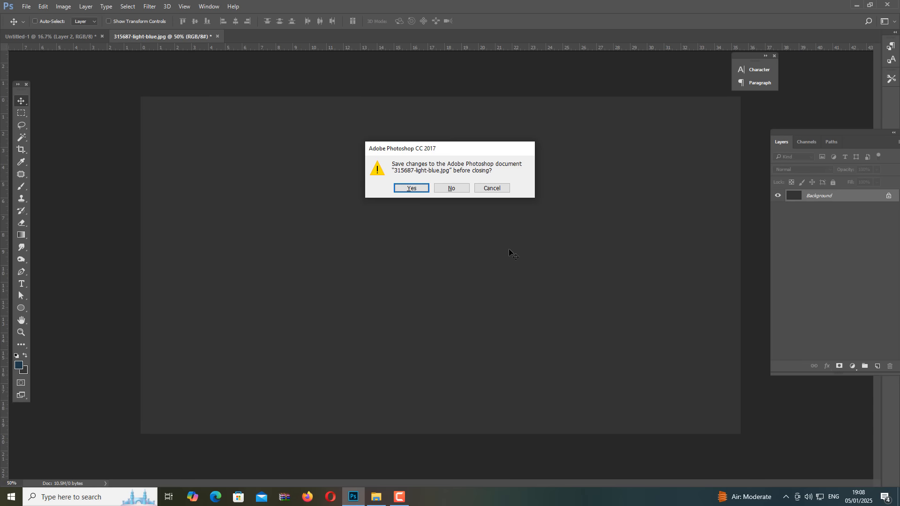
left_click(451, 190)
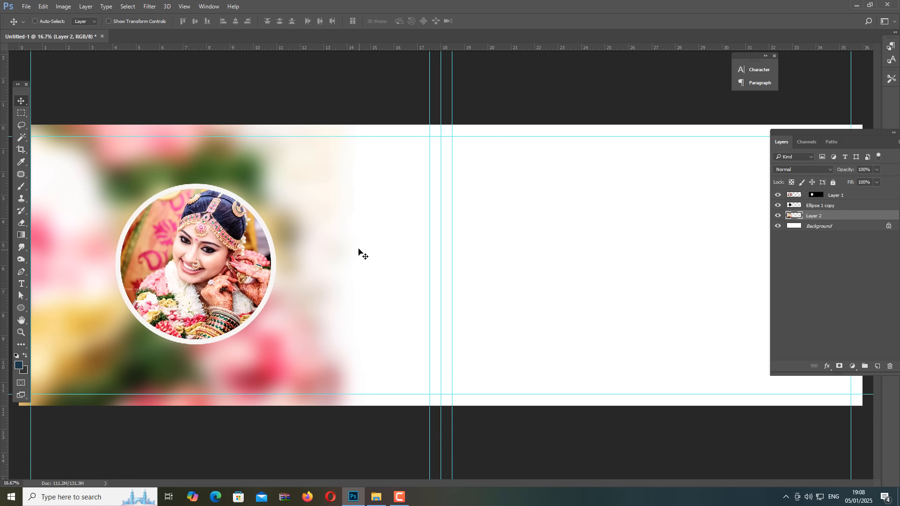
key("ctrl+v")
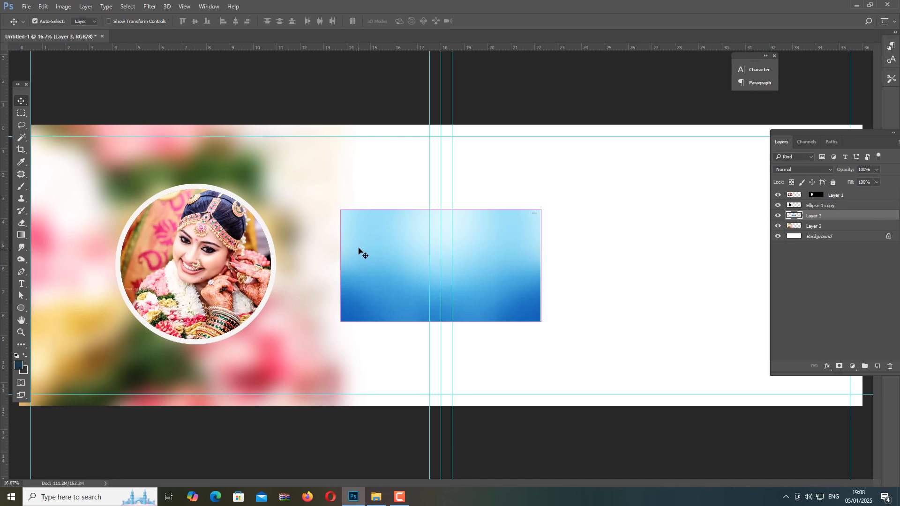
Enlarge the blue image to about 367% wide and 337% high, covering the spread's right side, and place its layer beneath Layer 2.
key("ctrl+t")
left_click_drag(541, 210, 860, 108)
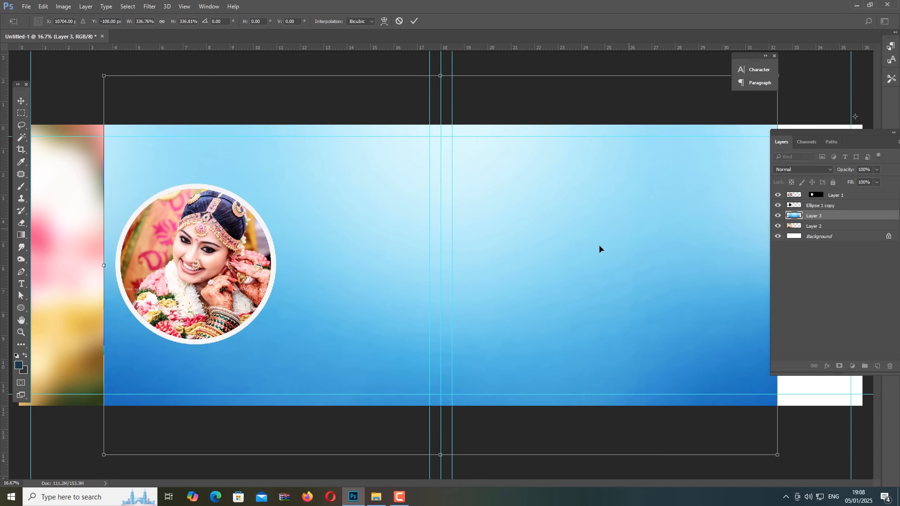
left_click_drag(524, 297, 617, 302)
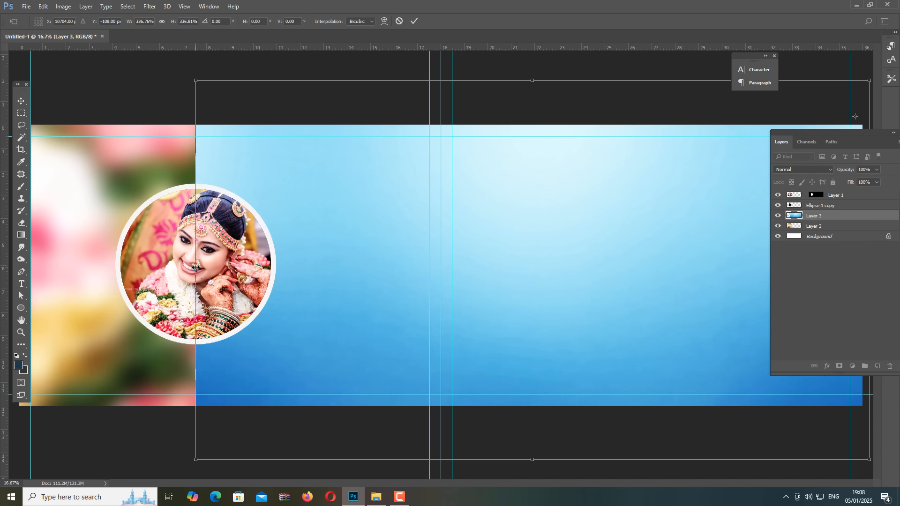
left_click_drag(196, 268, 135, 269)
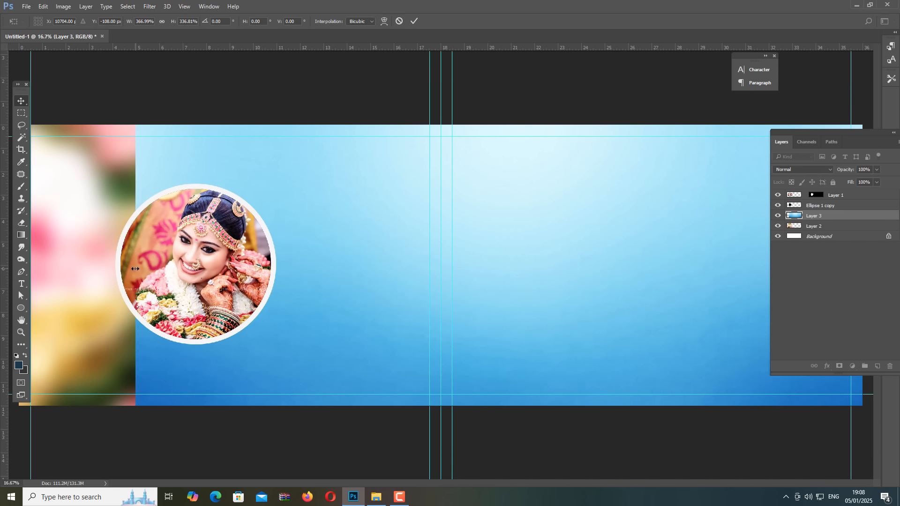
key("Return")
left_click_drag(813, 217, 799, 235)
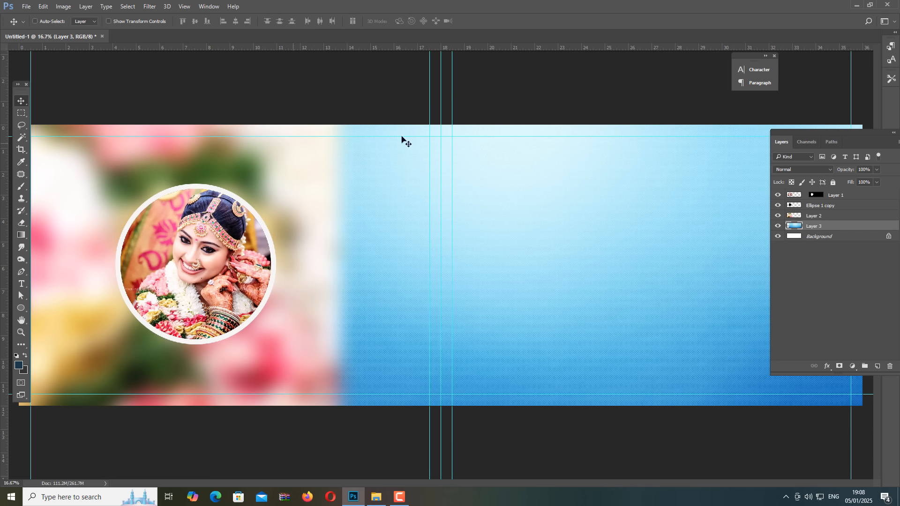
Apply a Gaussian Blur with a radius of 263.1 pixels to the blue background on Layer 3.
left_click(150, 7)
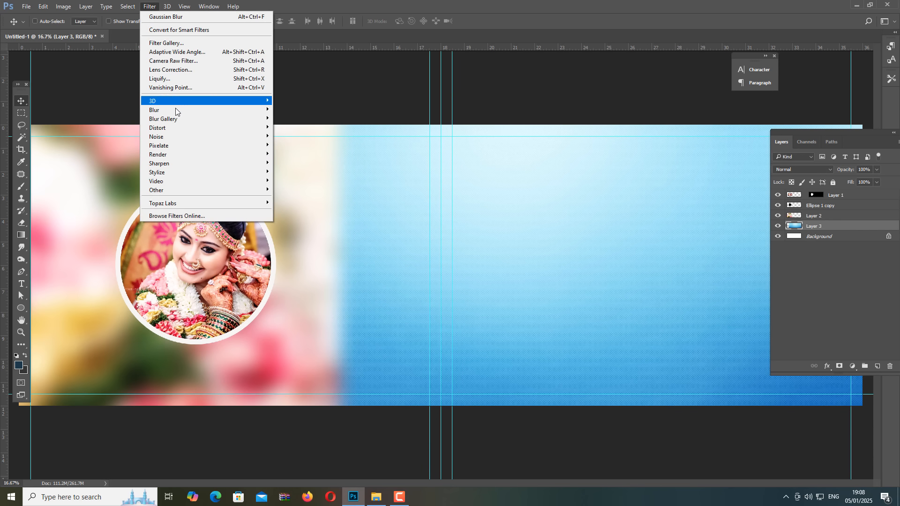
mouse_move(177, 110)
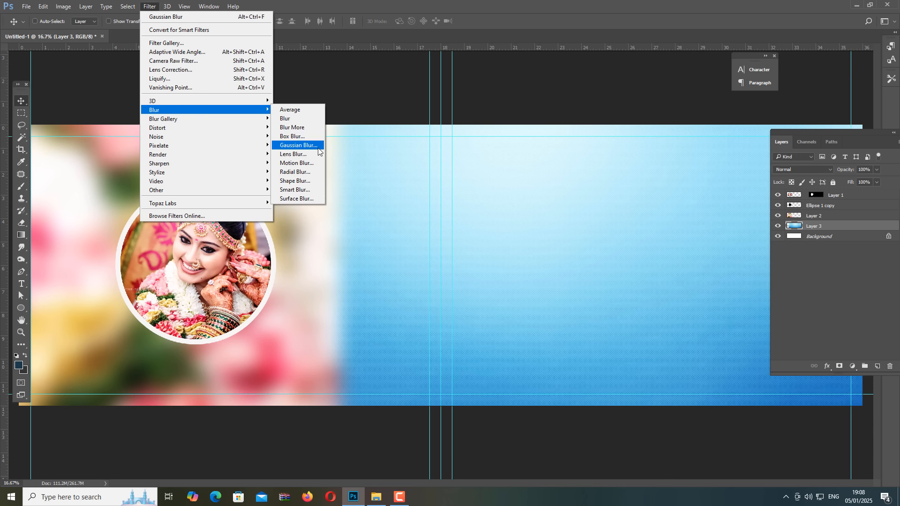
left_click(299, 145)
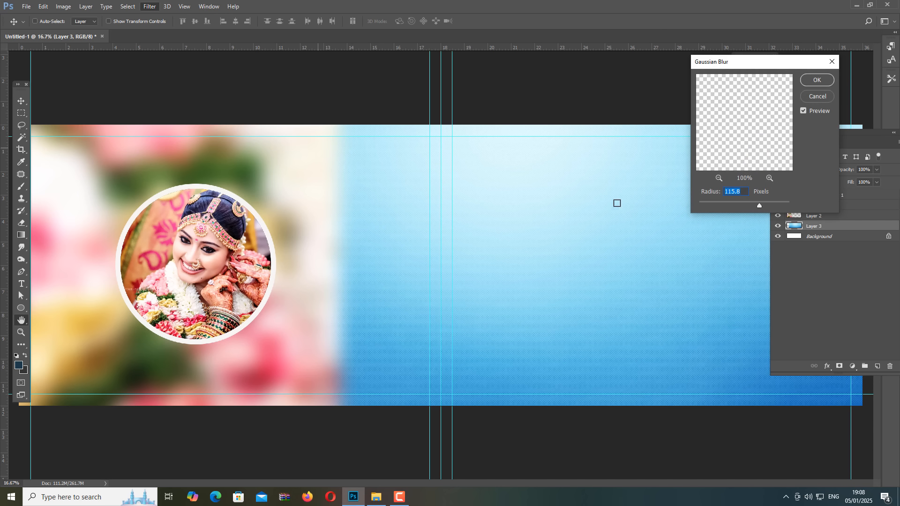
left_click_drag(761, 206, 775, 204)
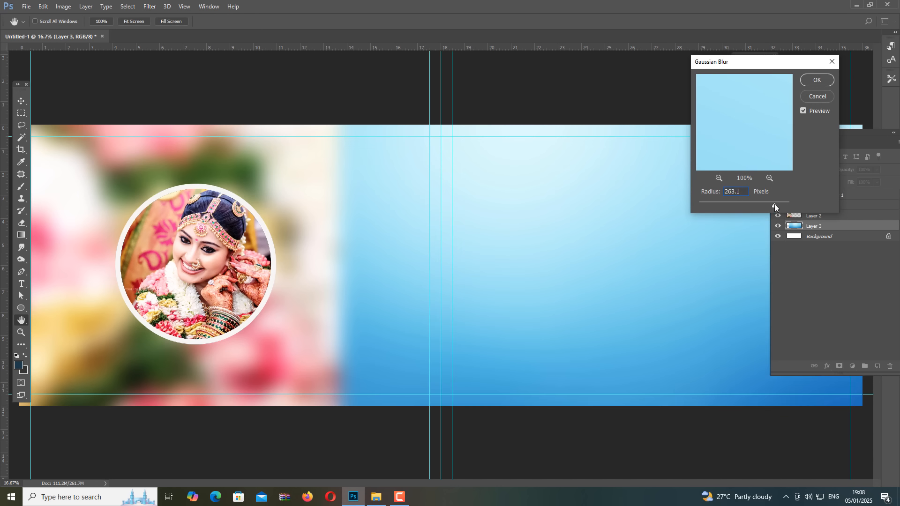
left_click(817, 80)
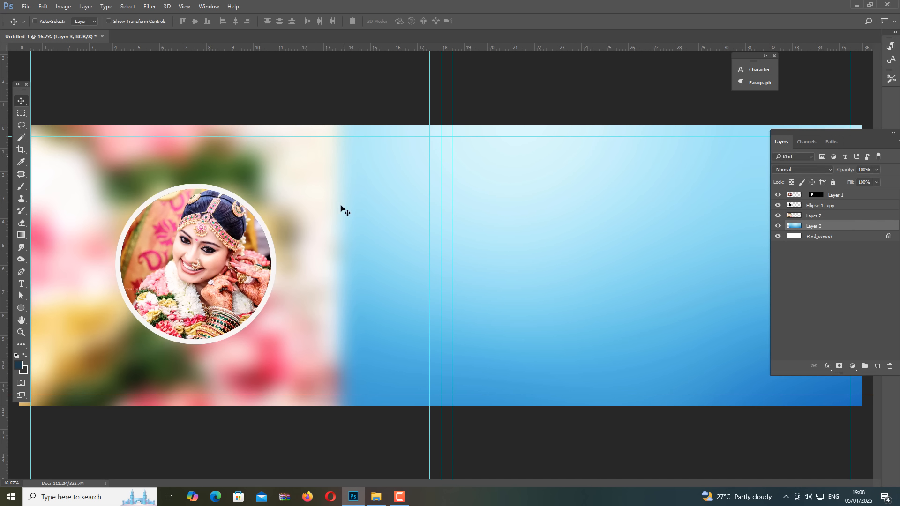
Add a layer mask to the blurred flower layer and set up the Gradient tool with the Foreground to Background gradient.
left_click(792, 216)
left_click(779, 216)
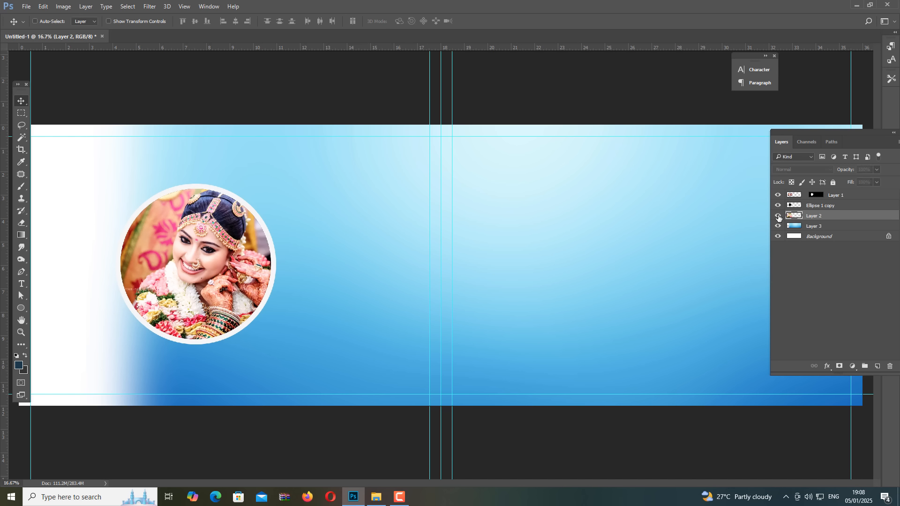
left_click(778, 216)
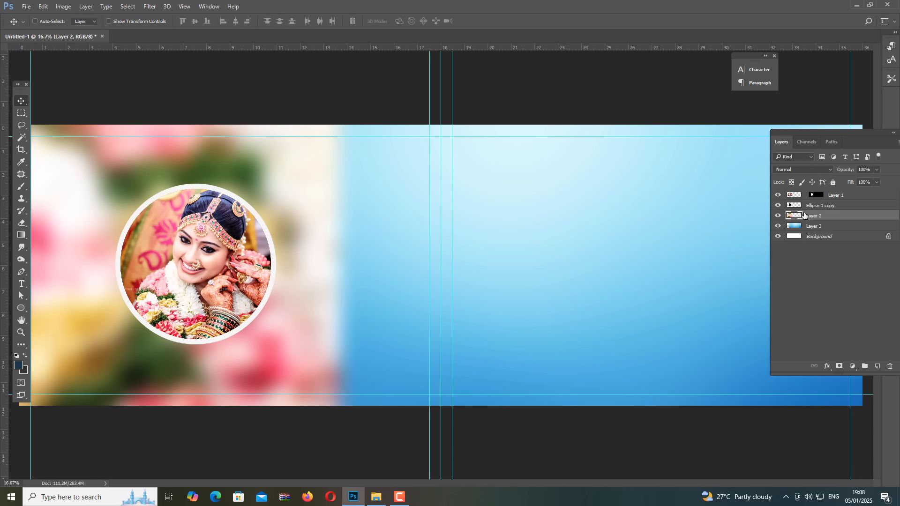
left_click(840, 370)
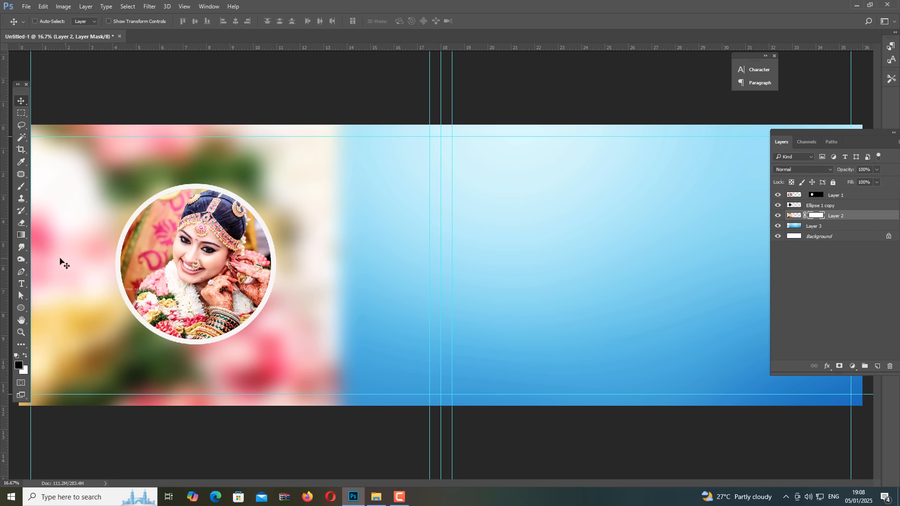
left_click(21, 236)
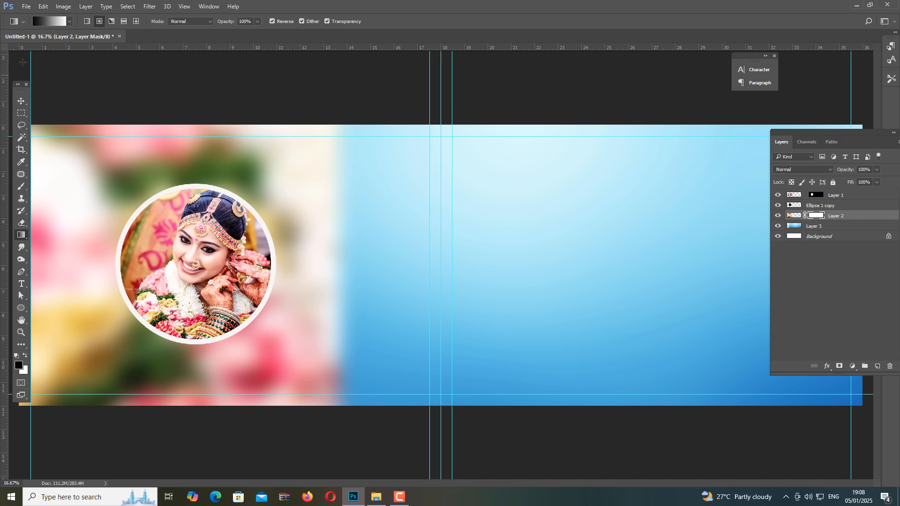
left_click(46, 22)
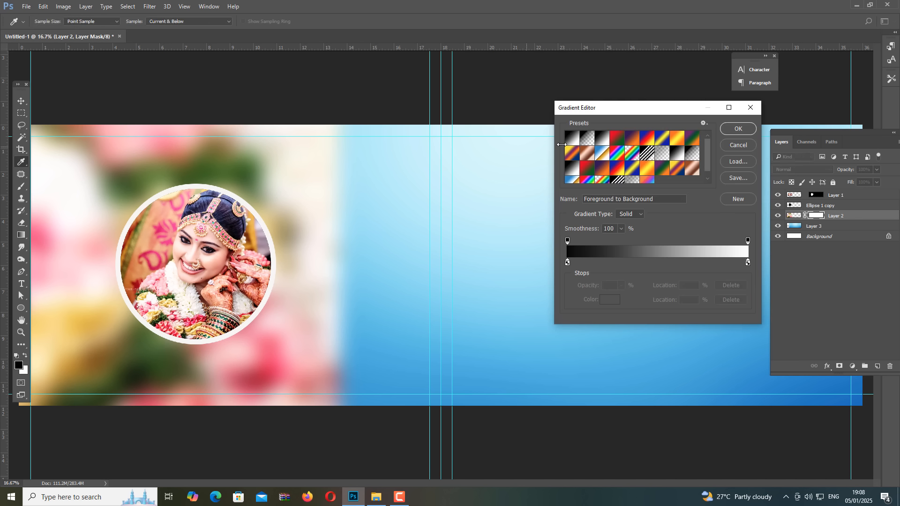
left_click(739, 130)
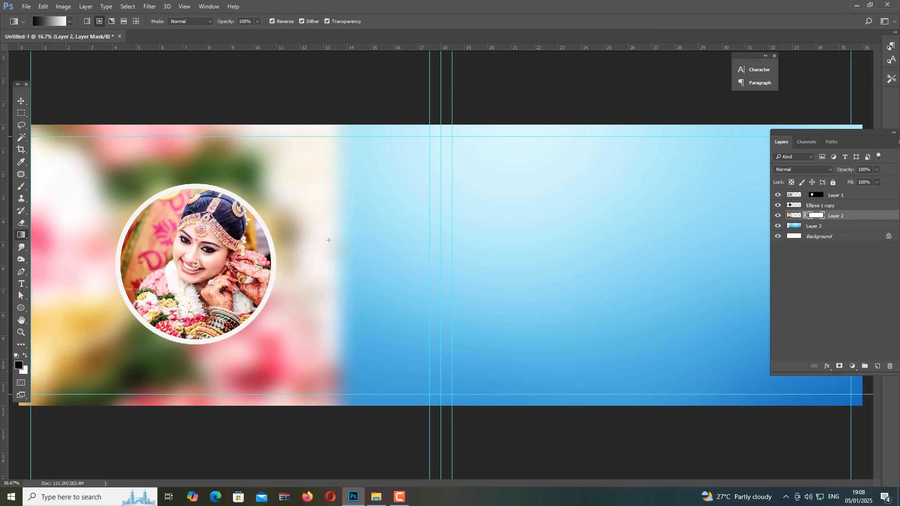
Try to fade the flower layer into the blue background with a radial gradient spanning the spread.
left_click_drag(329, 240, 861, 242)
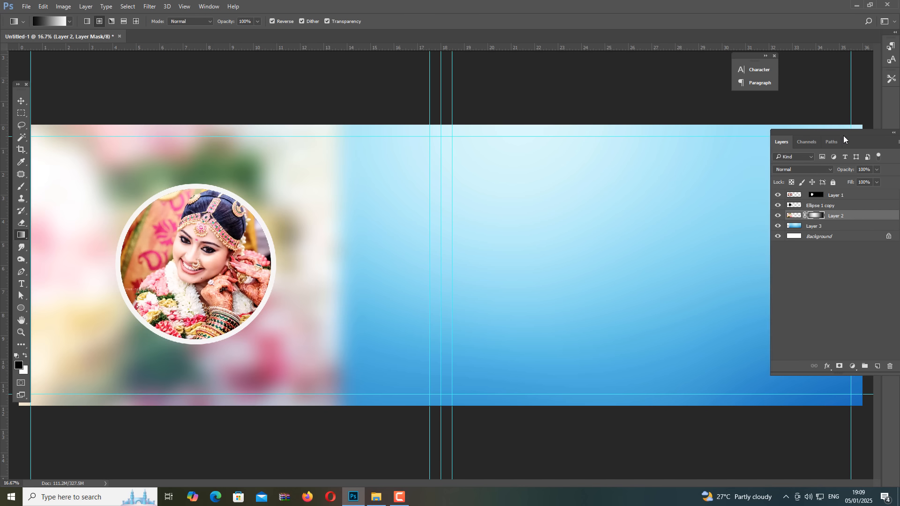
left_click_drag(843, 136, 539, 80)
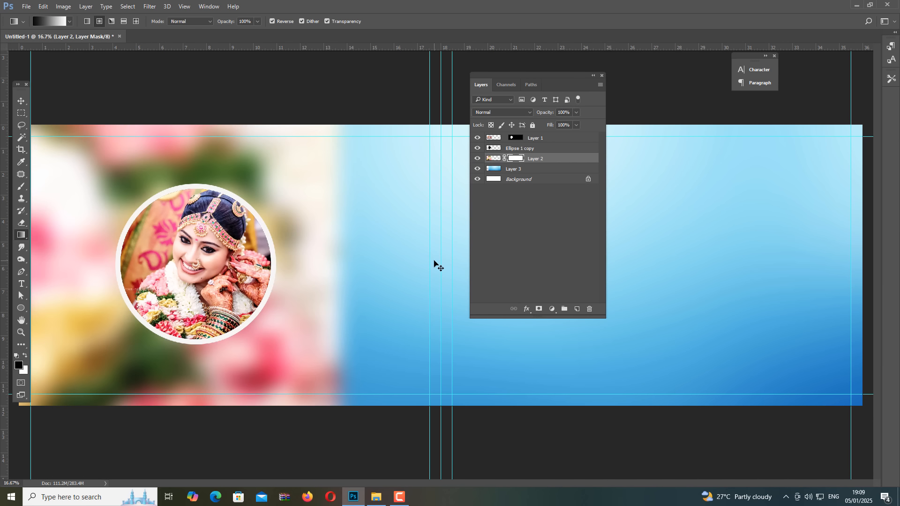
left_click(504, 171)
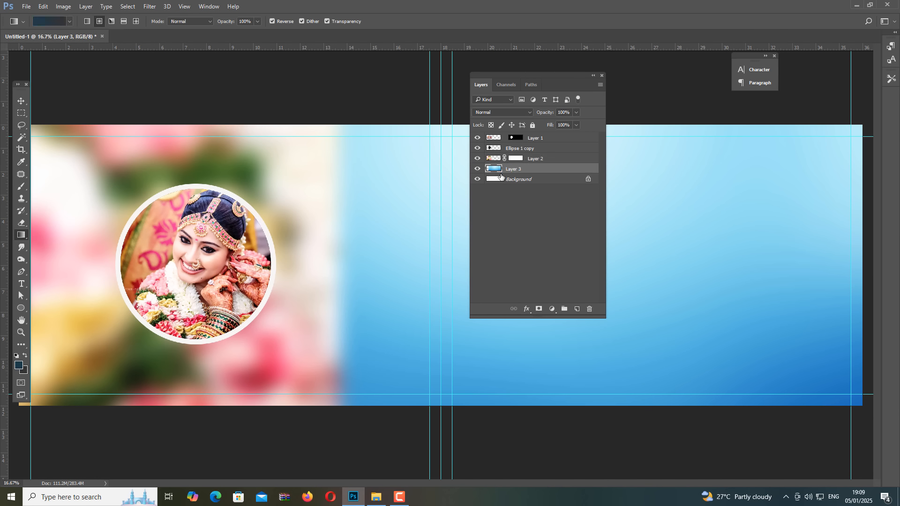
left_click(499, 159)
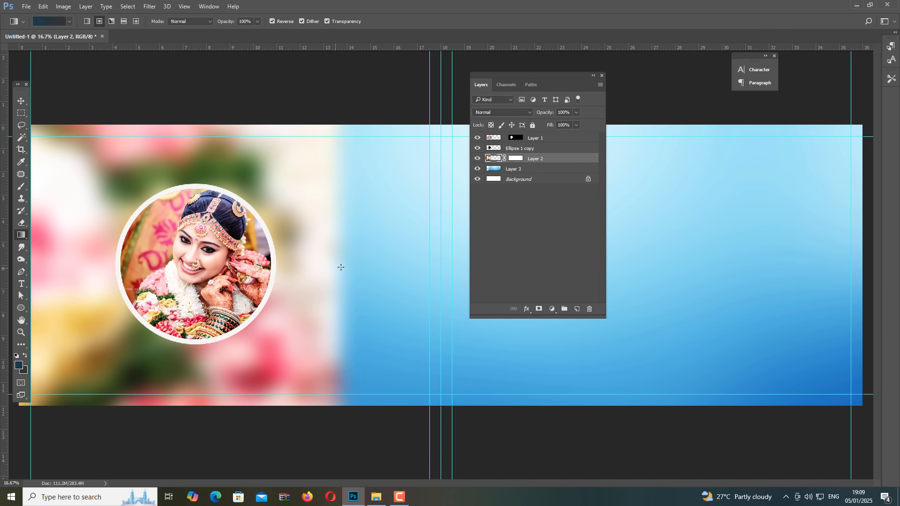
left_click_drag(393, 269, 120, 270)
Try a linear black-to-white gradient on Layer 2's mask from the blue area into the bride circle, and undo it.
left_click(518, 162)
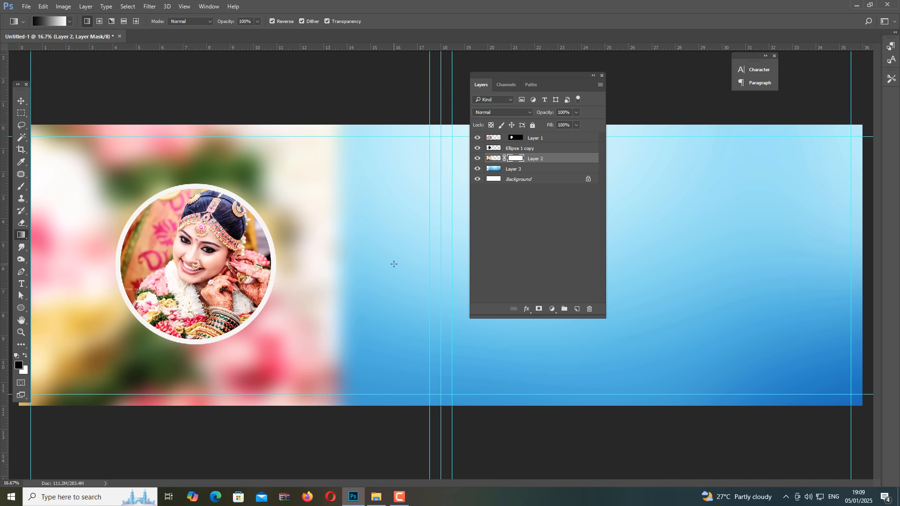
left_click_drag(394, 264, 225, 264)
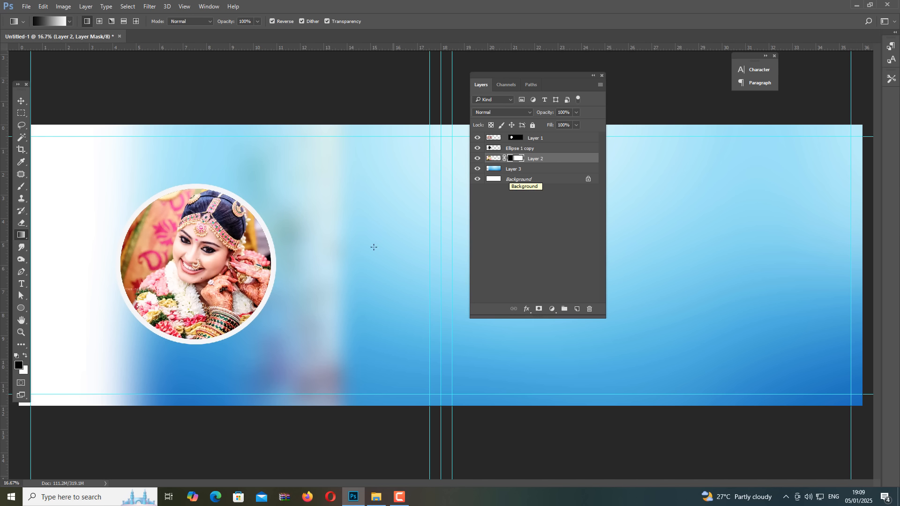
left_click_drag(259, 268, 238, 258)
key("ctrl+z")
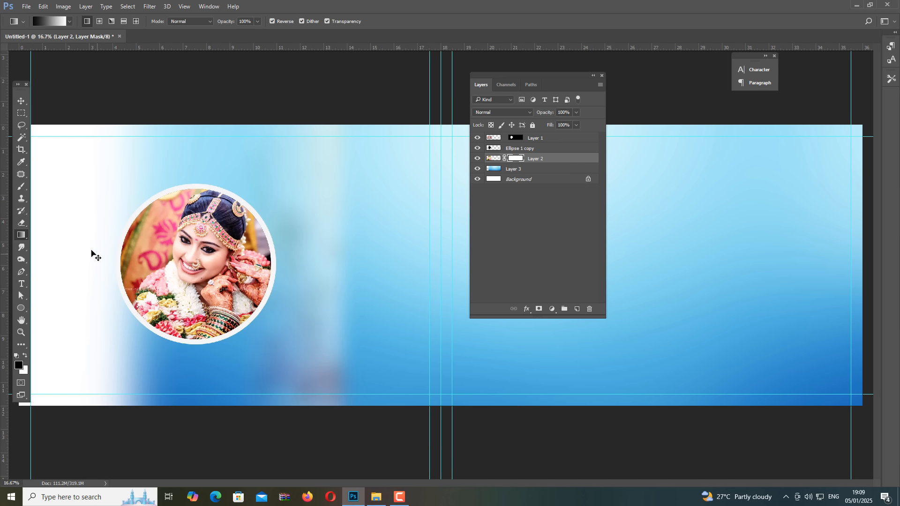
Try a linear gradient on Layer 2's mask from the outer flowers into the bride circle, and undo it.
left_click_drag(78, 245, 219, 260)
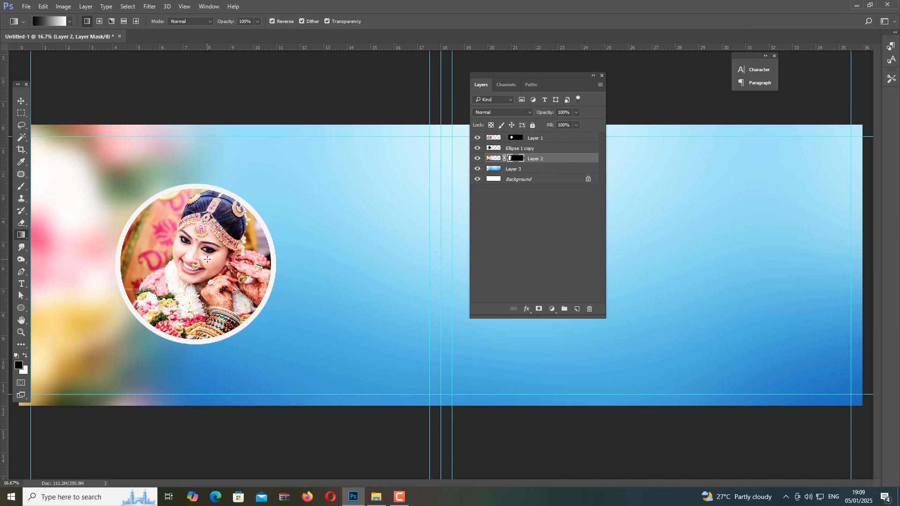
key("ctrl+z")
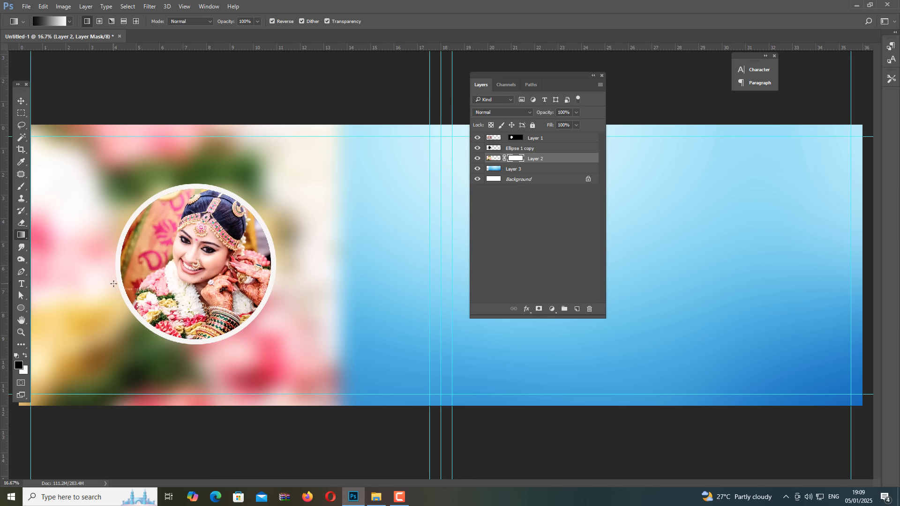
key("Tab")
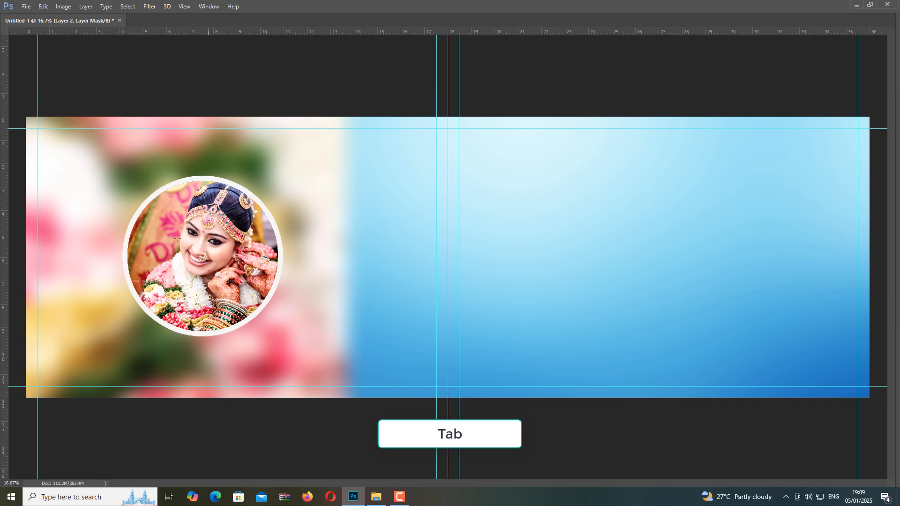
key("Tab")
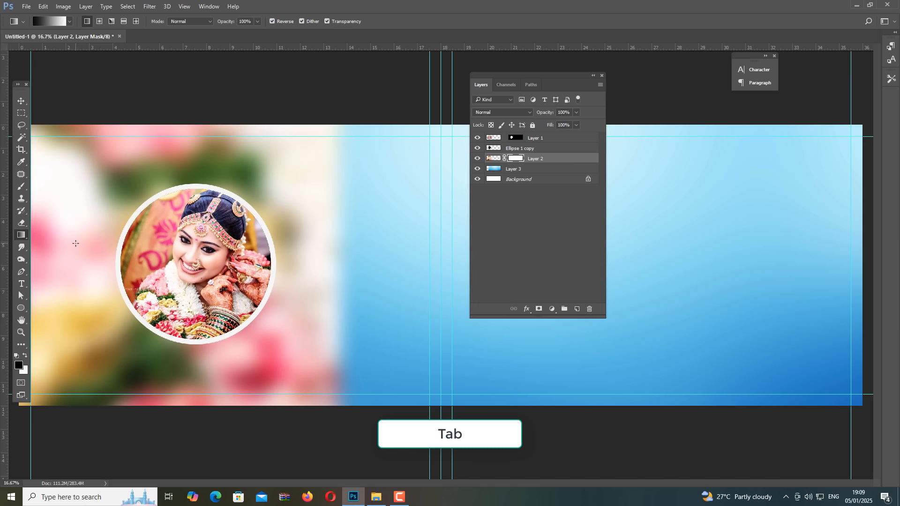
Fade the flower layer into the blue background with a linear mask gradient ending near the flowers' inner edge, and inspect the mask.
key("Tab")
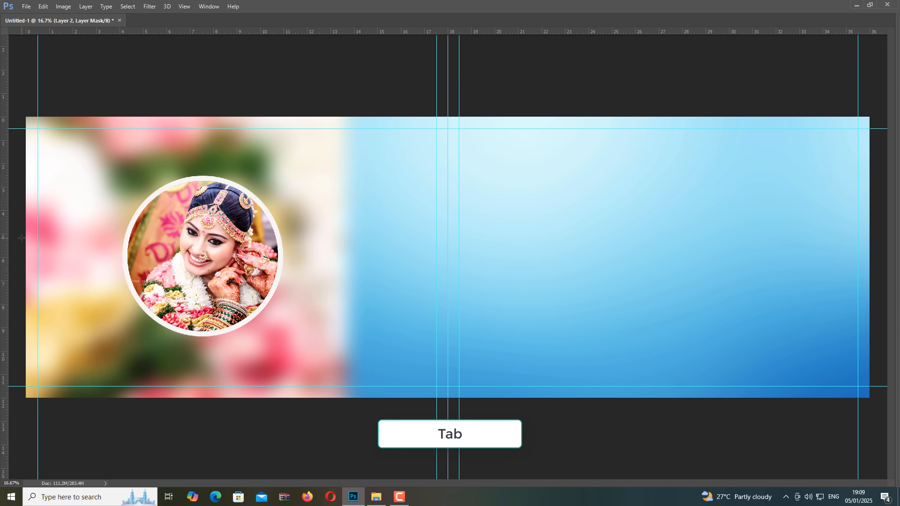
left_click_drag(250, 231, 343, 245)
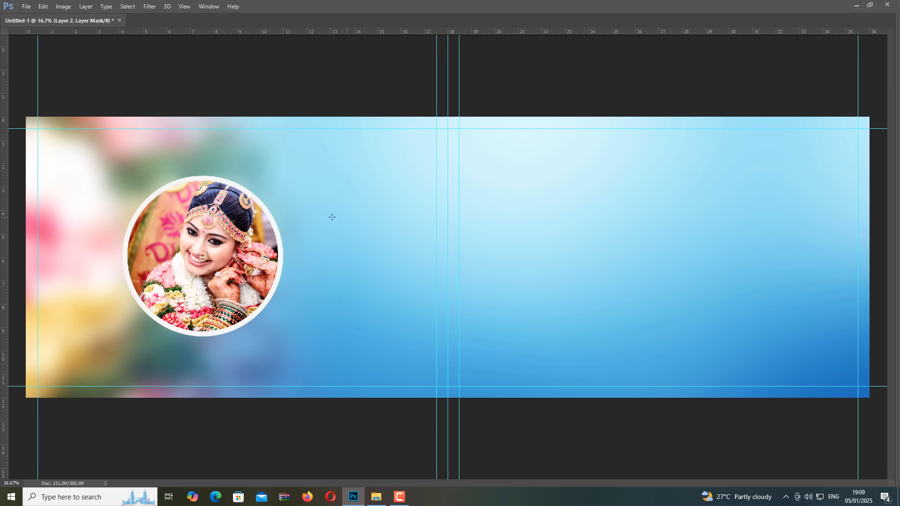
key("Tab")
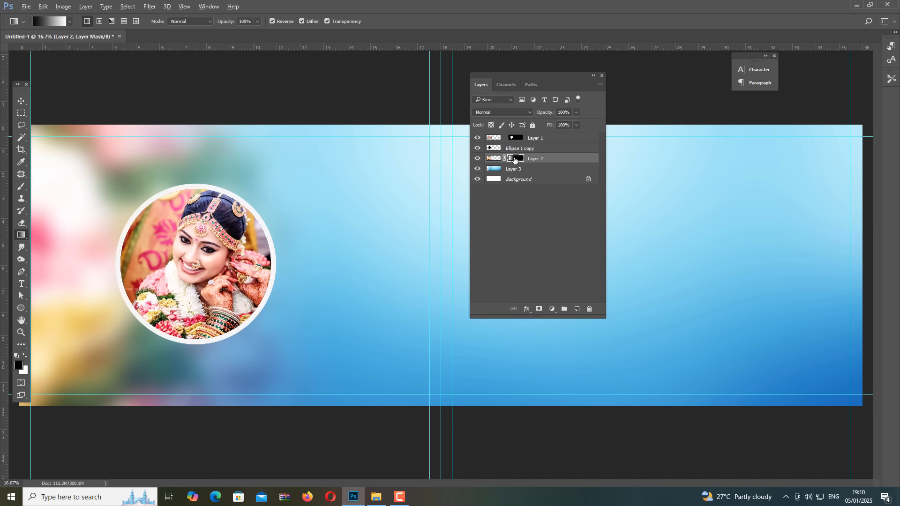
left_click(514, 158, "alt")
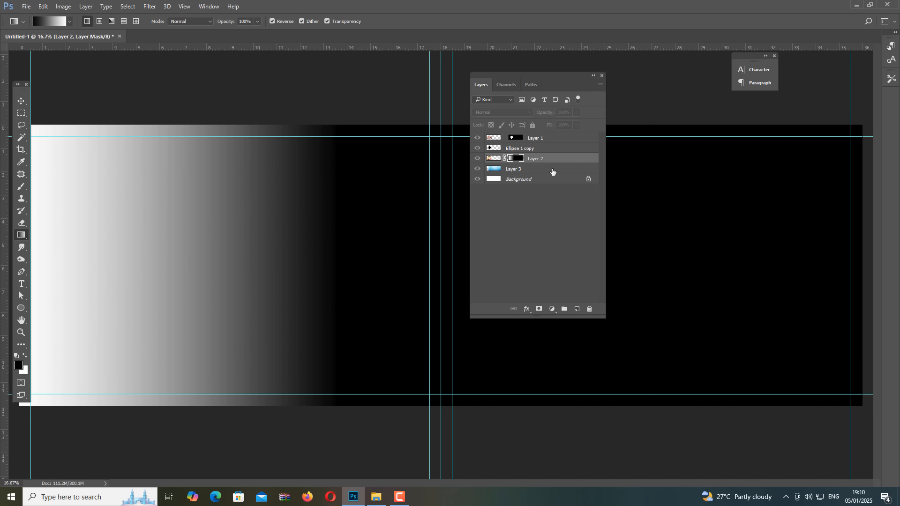
left_click(514, 159, "alt")
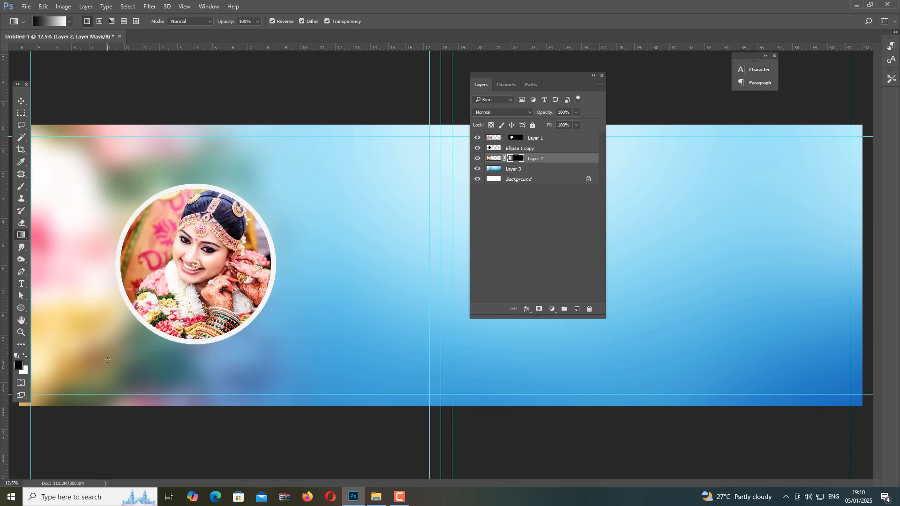
Activate the Brush tool and move the layer list clear of the middle of the spread.
key("ctrl+minus")
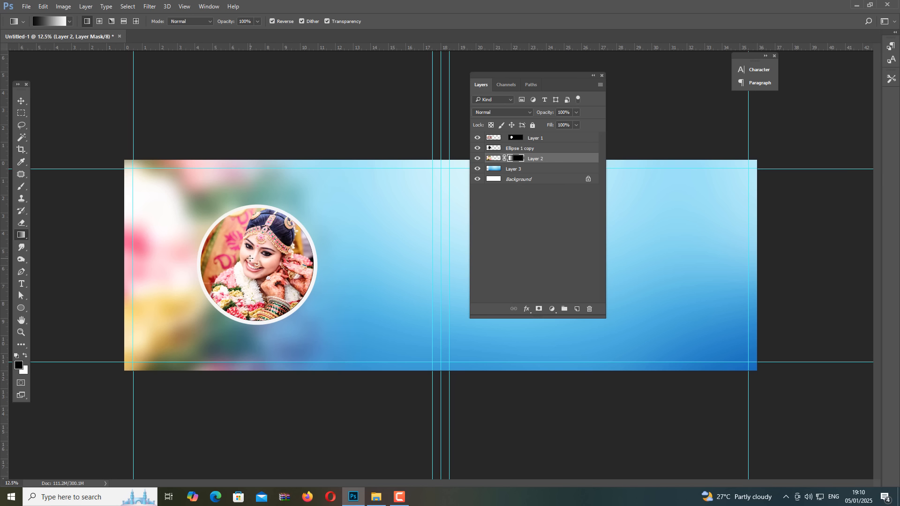
left_click(20, 188)
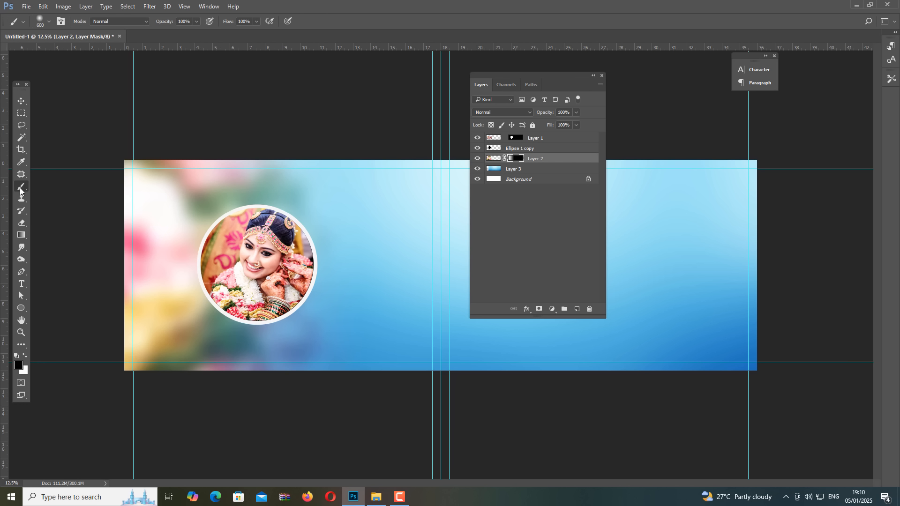
right_click(21, 190)
left_click(44, 189)
left_click_drag(520, 76, 723, 77)
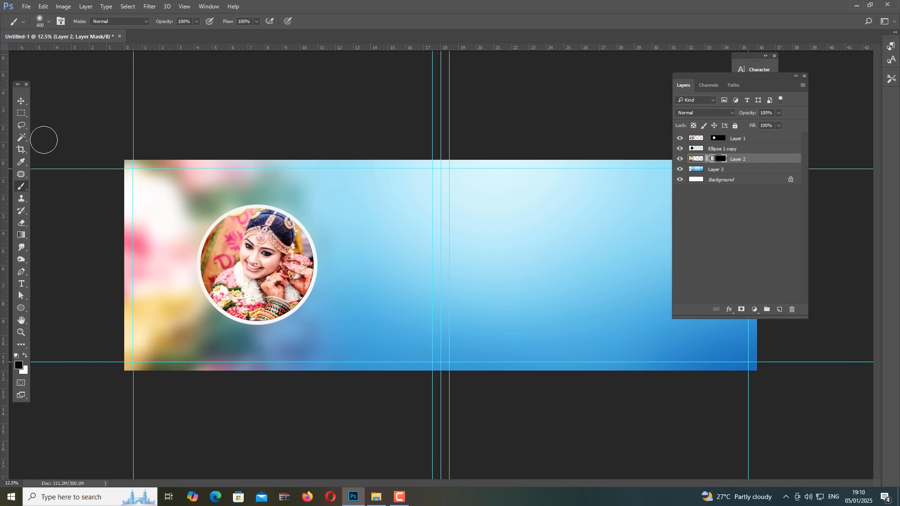
Compare the textured brush tips and choose the rough 60 px tip.
left_click(61, 22)
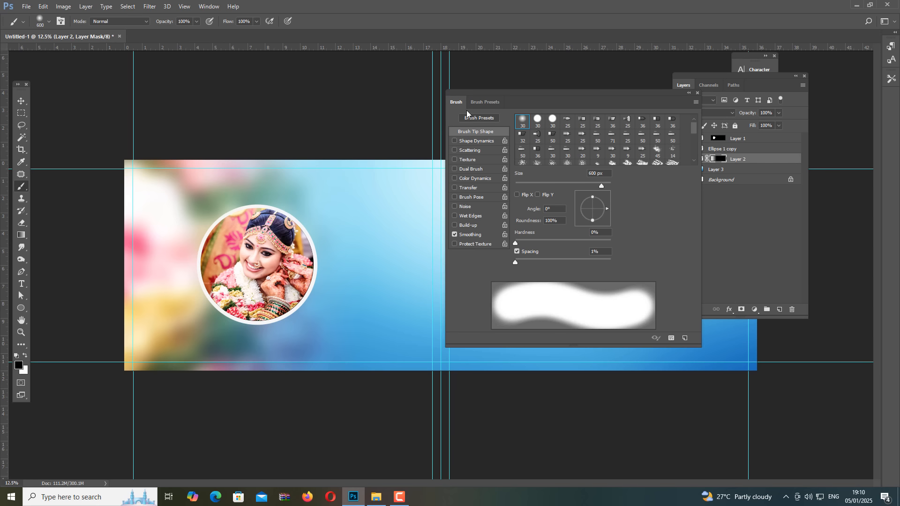
scroll(612, 157, "down", 1)
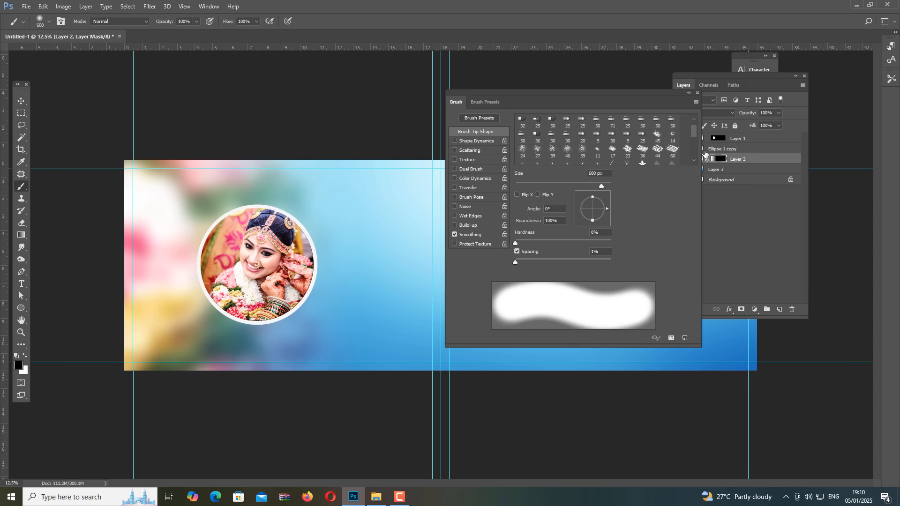
left_click(672, 150)
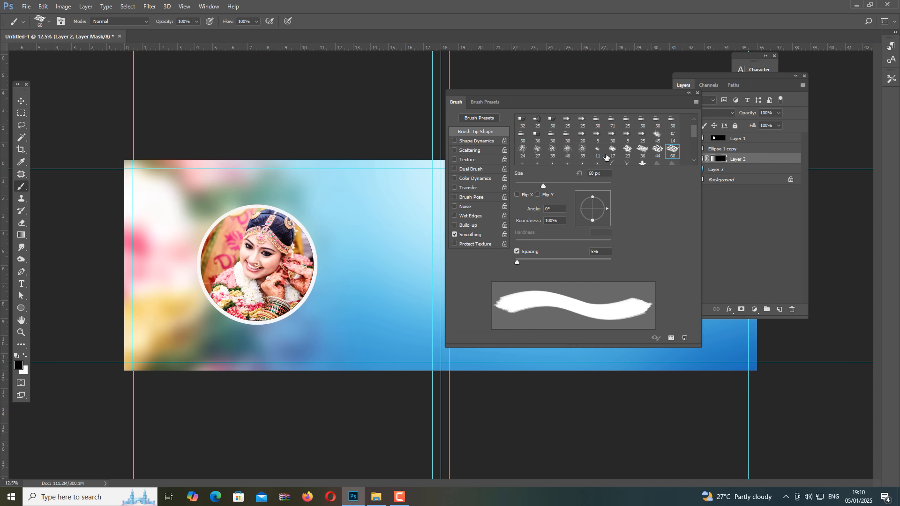
left_click(522, 151)
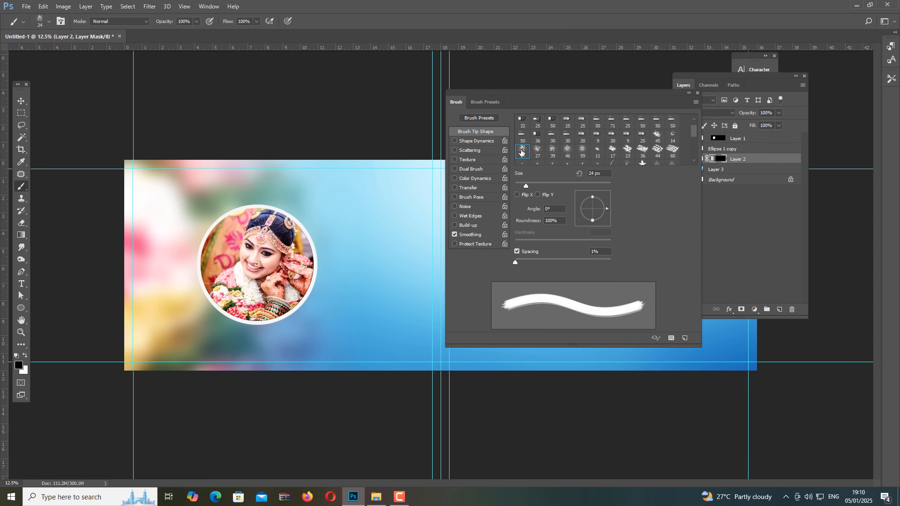
scroll(629, 156, "down", 1)
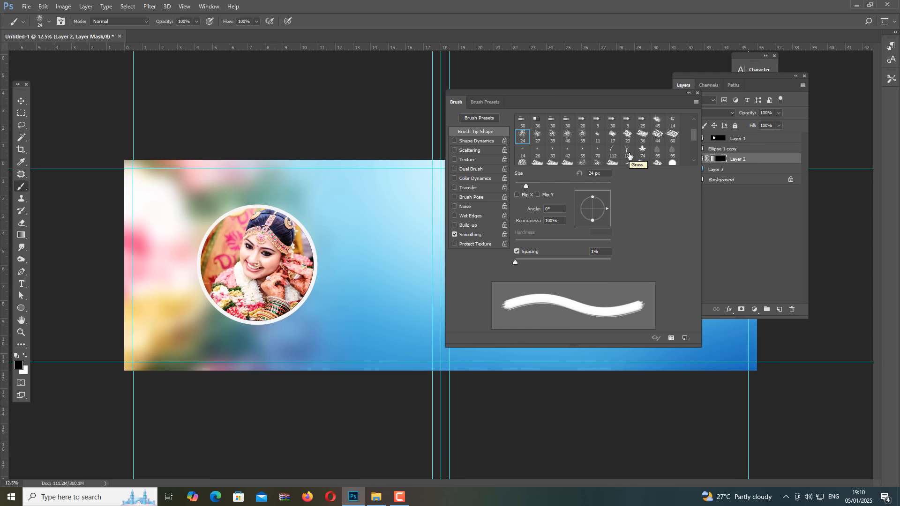
scroll(629, 155, "down", 1)
left_click(524, 155)
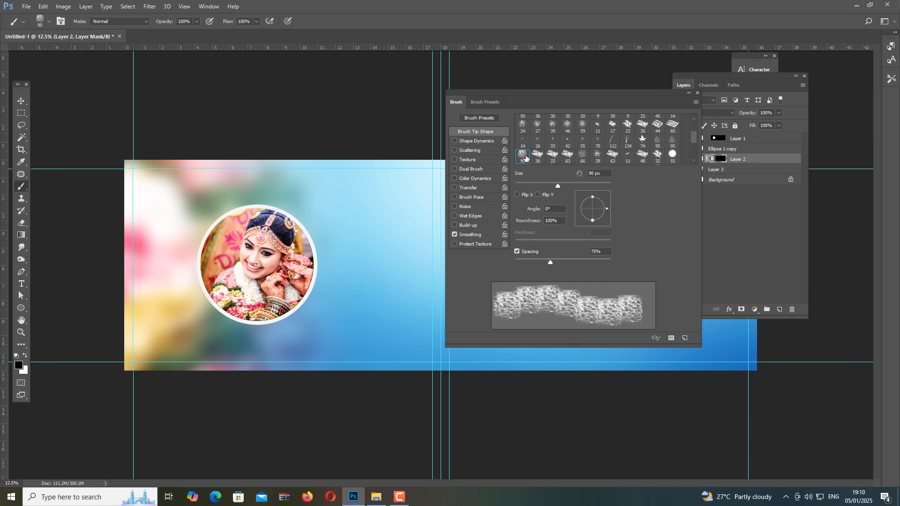
left_click(538, 156)
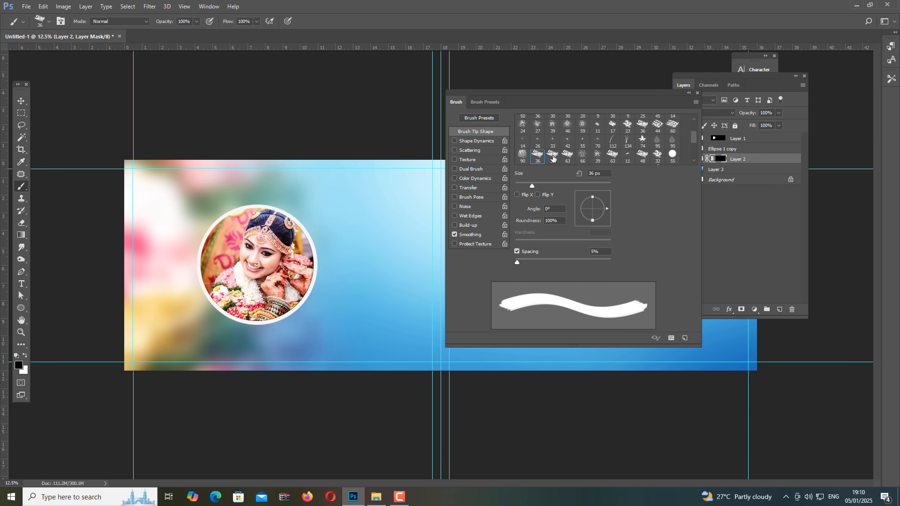
left_click(674, 126)
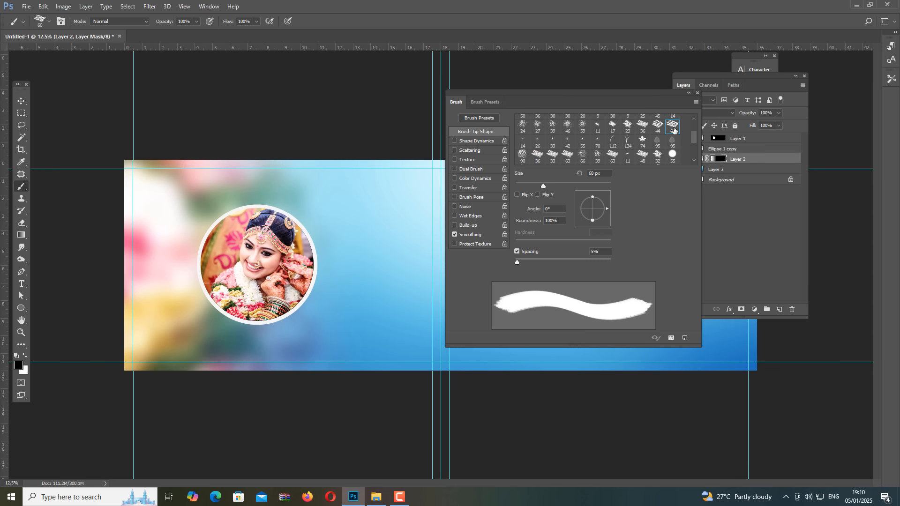
left_click(698, 94)
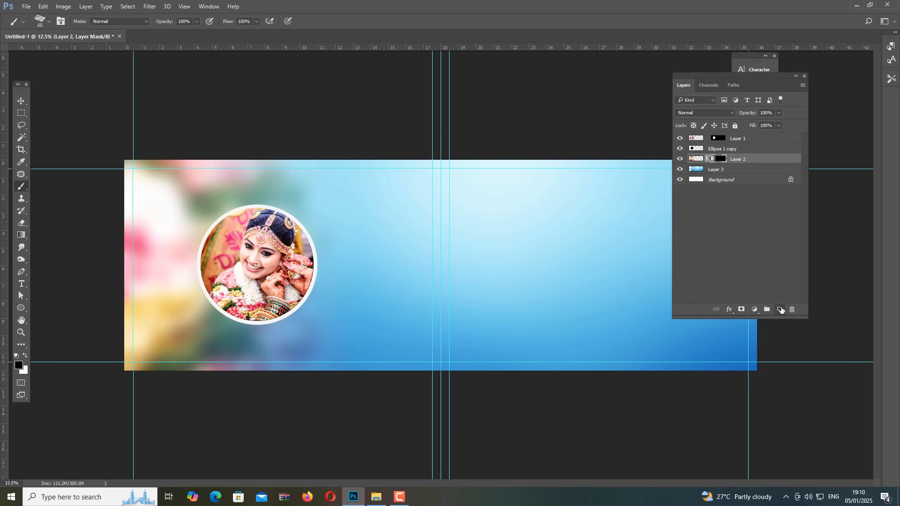
Add a new layer above Layer 2 and enlarge the brush to 1500 px.
left_click(781, 310)
left_click_drag(752, 81, 899, 74)
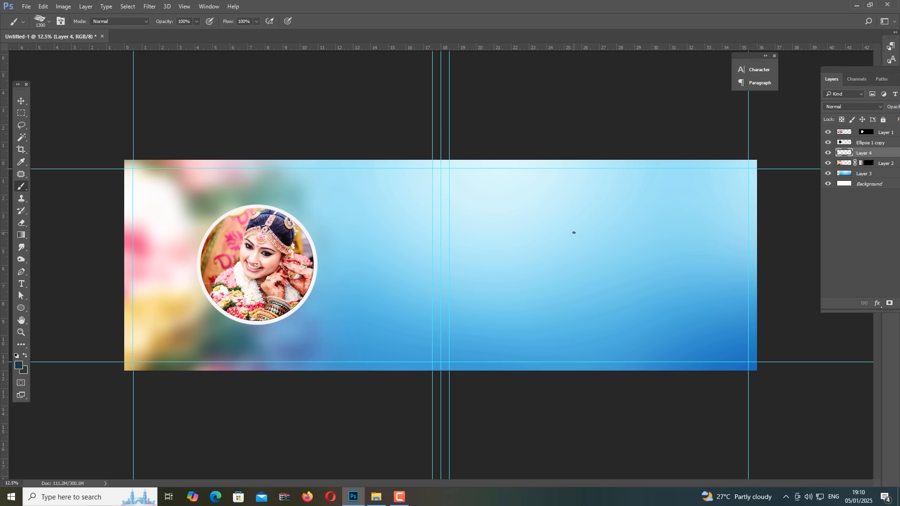
key("bracketright")
key("bracketright")
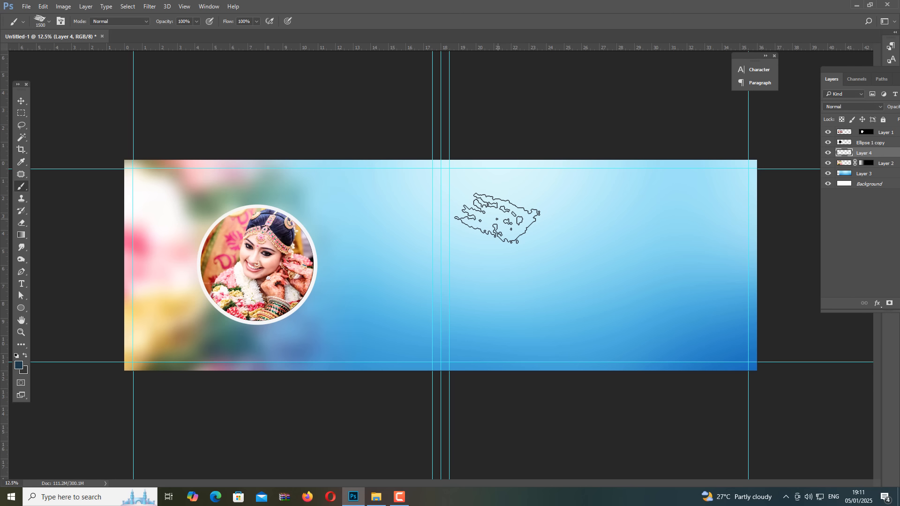
right_click(501, 218)
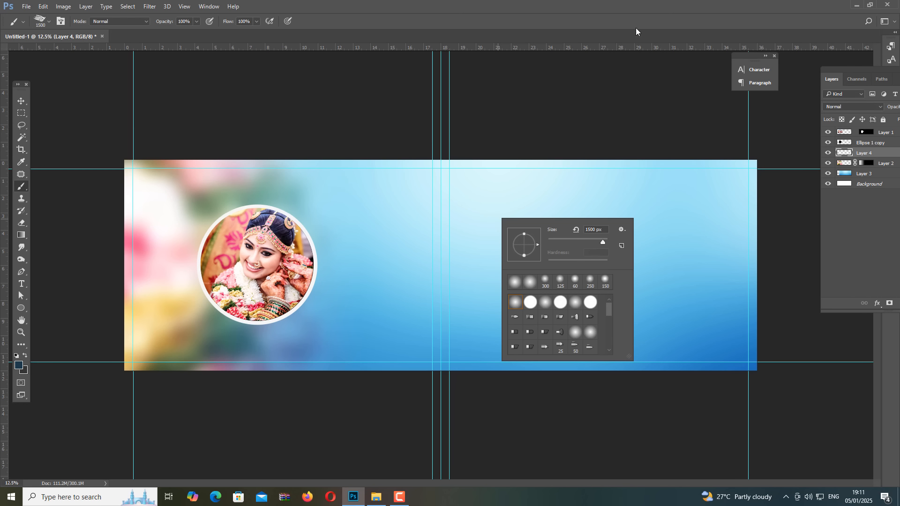
left_click(630, 7)
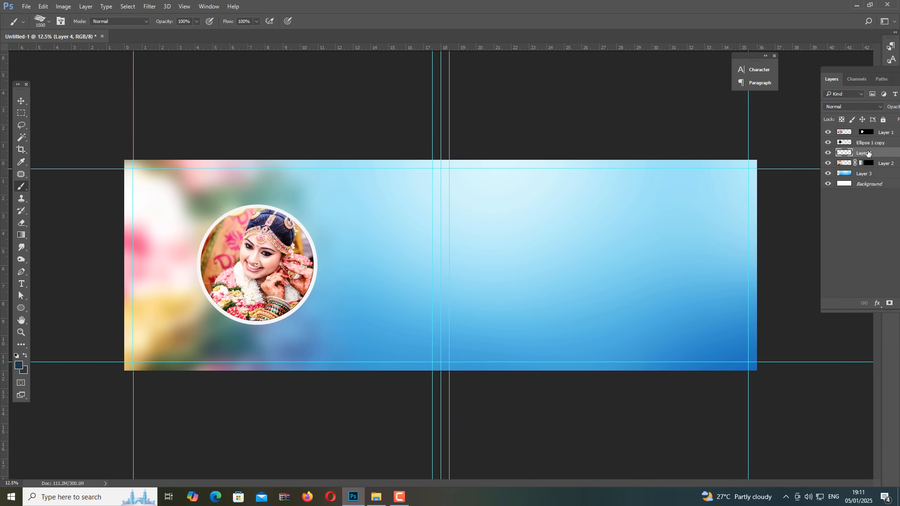
Undo the test stroke on Layer 4 and set the foreground color to near-black 010101.
mouse_move(564, 247)
left_mouse_down()
mouse_move(583, 232)
mouse_move(663, 211)
mouse_move(563, 291)
mouse_move(533, 282)
left_mouse_up()
key("ctrl+z")
left_click(21, 365)
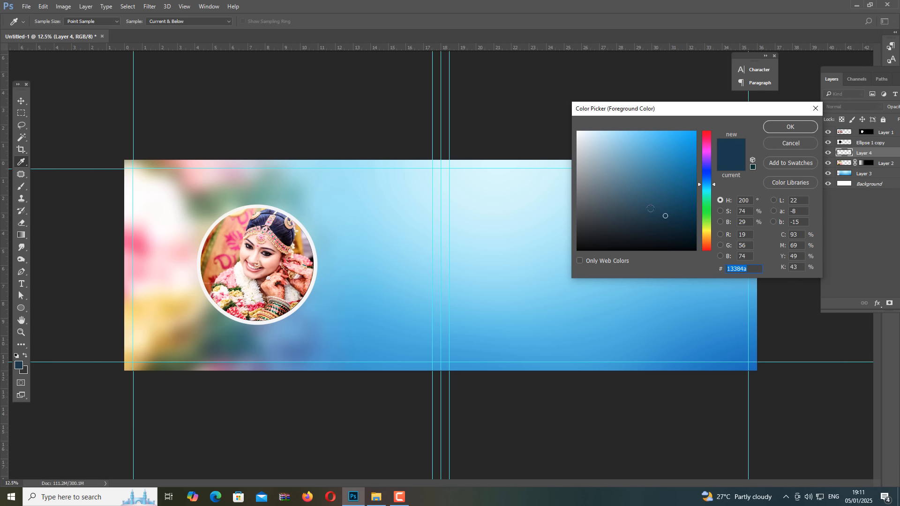
type("0a0a0a")
left_click(578, 250)
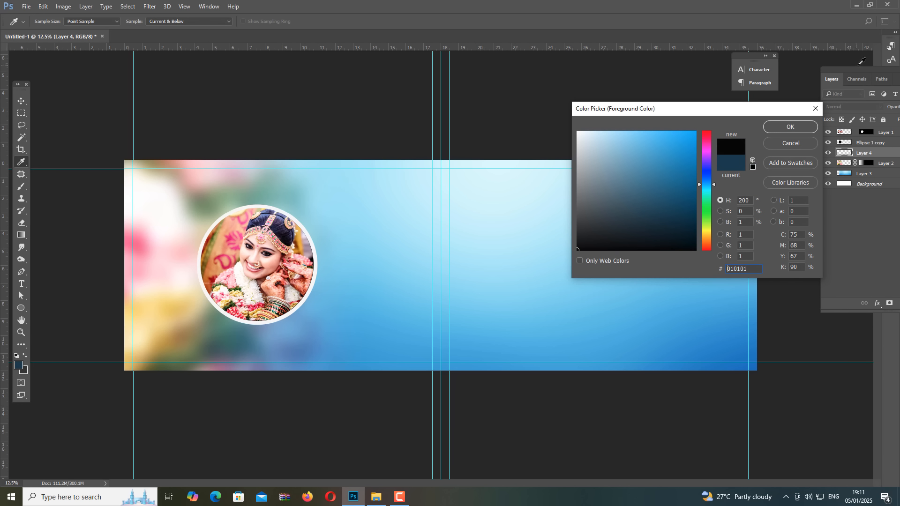
left_click(784, 126)
Paint a large rough-edged black shape on Layer 4 over the right page, undoing the extra stroke toward the lower edge.
mouse_move(529, 252)
left_mouse_down()
mouse_move(672, 183)
mouse_move(666, 230)
mouse_move(622, 274)
mouse_move(671, 296)
mouse_move(648, 326)
mouse_move(670, 330)
mouse_move(668, 361)
left_mouse_up()
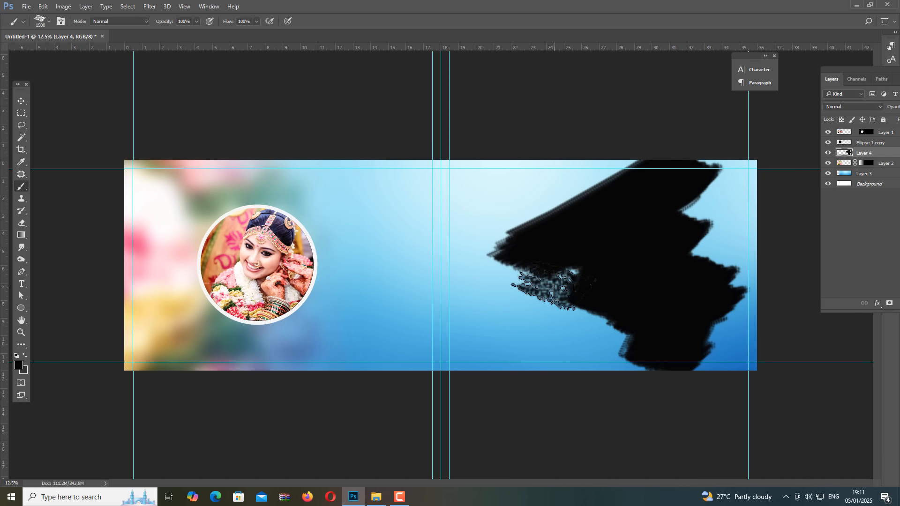
left_click_drag(534, 322, 464, 368)
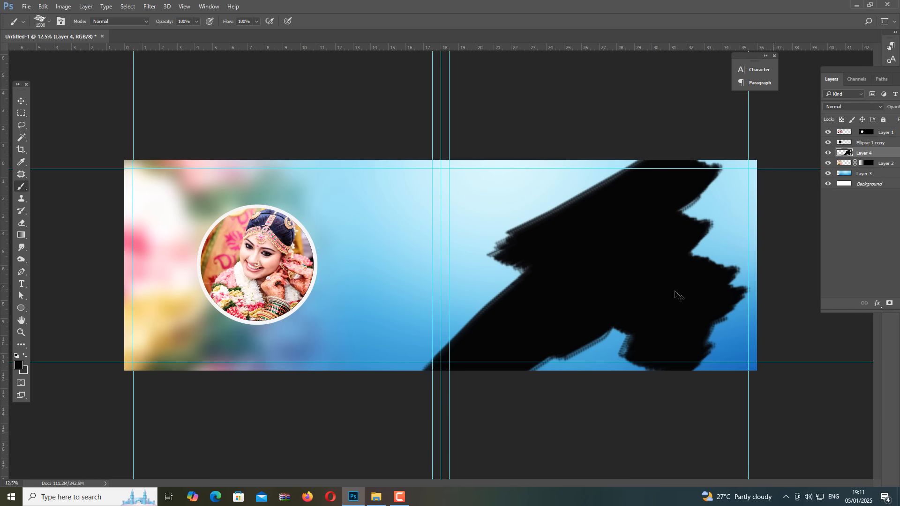
key("ctrl+z")
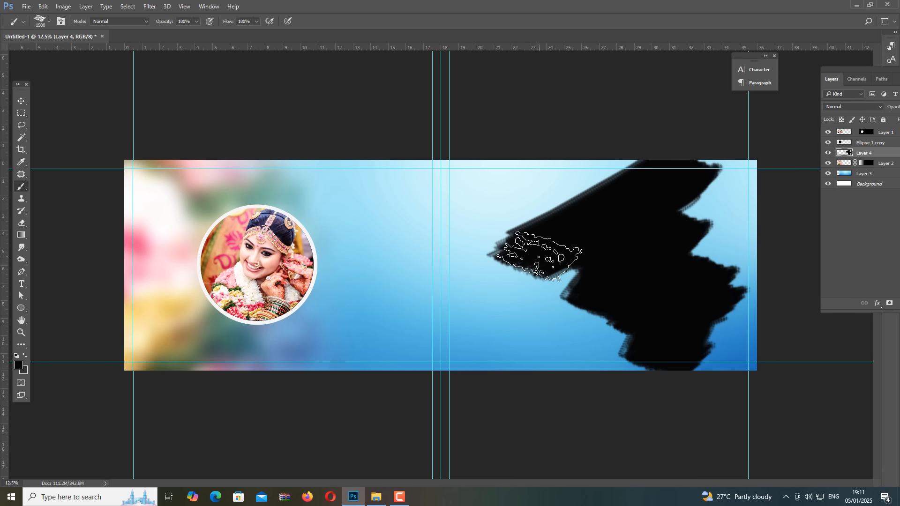
Switch to the 24 px spatter brush tip, enlarge it to 800 px and fill out the black shape's gaps and edges.
left_click(61, 21)
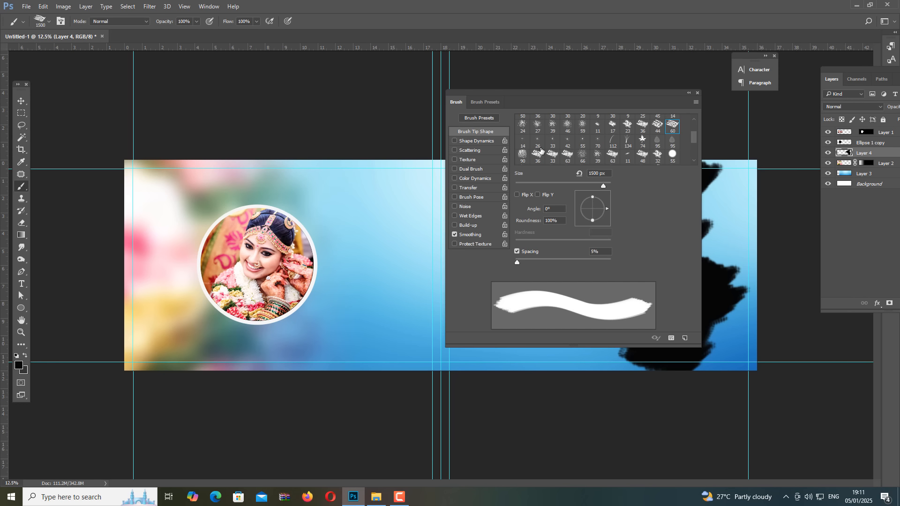
left_click(520, 124)
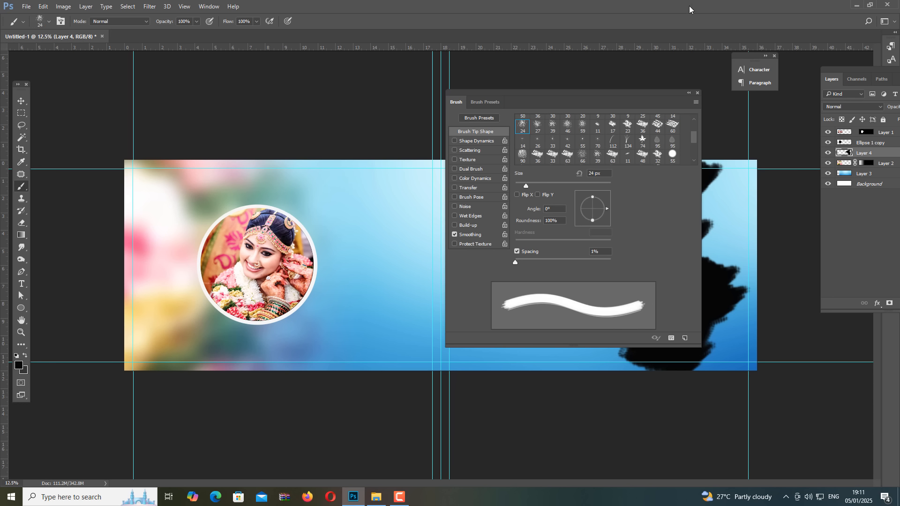
left_click(697, 94)
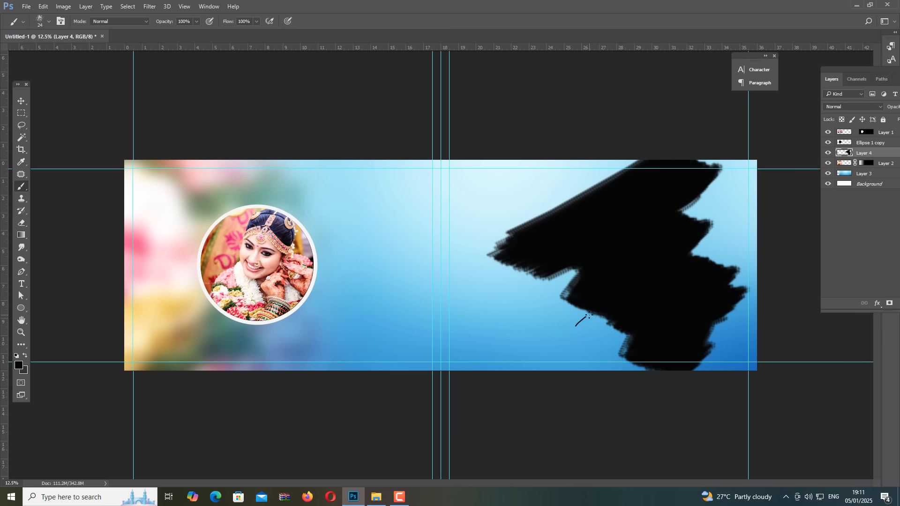
key("ctrl+z")
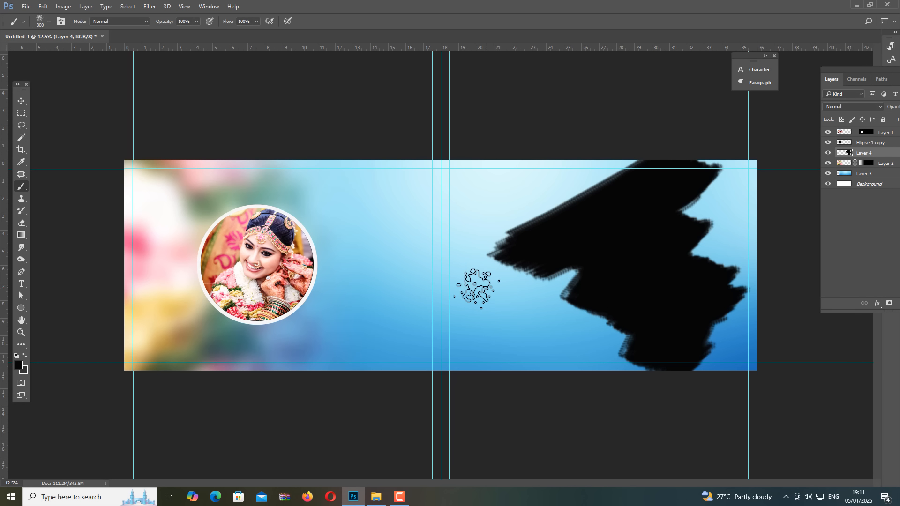
mouse_move(577, 281)
left_mouse_down()
mouse_move(569, 286)
mouse_move(547, 265)
mouse_move(597, 281)
mouse_move(598, 311)
mouse_move(664, 319)
mouse_move(683, 204)
mouse_move(730, 233)
mouse_move(719, 226)
mouse_move(703, 250)
mouse_move(689, 253)
left_mouse_up()
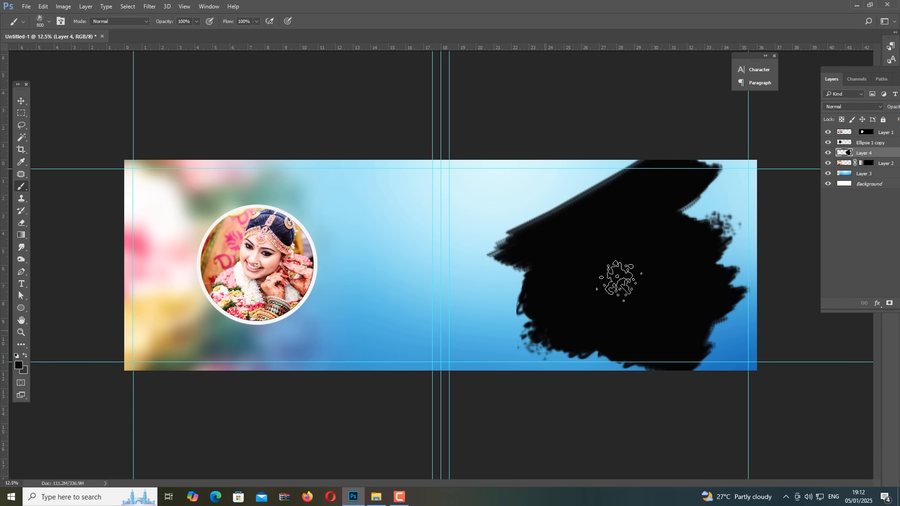
Extend the black shape on Layer 4 toward the fold and roughen its edges with spatter strokes, checking it by toggling the layer's visibility.
mouse_move(508, 318)
left_mouse_down()
mouse_move(597, 273)
mouse_move(592, 279)
left_mouse_up()
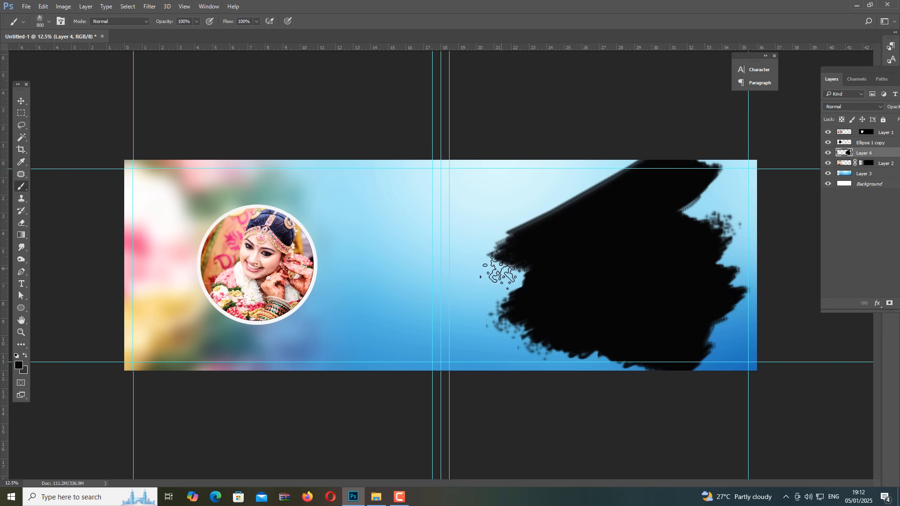
mouse_move(468, 241)
left_mouse_down()
mouse_move(514, 241)
mouse_move(499, 251)
mouse_move(542, 237)
mouse_move(539, 227)
mouse_move(527, 231)
mouse_move(552, 224)
mouse_move(582, 185)
mouse_move(636, 184)
mouse_move(702, 211)
mouse_move(710, 249)
mouse_move(739, 291)
mouse_move(710, 354)
mouse_move(669, 364)
mouse_move(643, 358)
mouse_move(600, 300)
left_mouse_up()
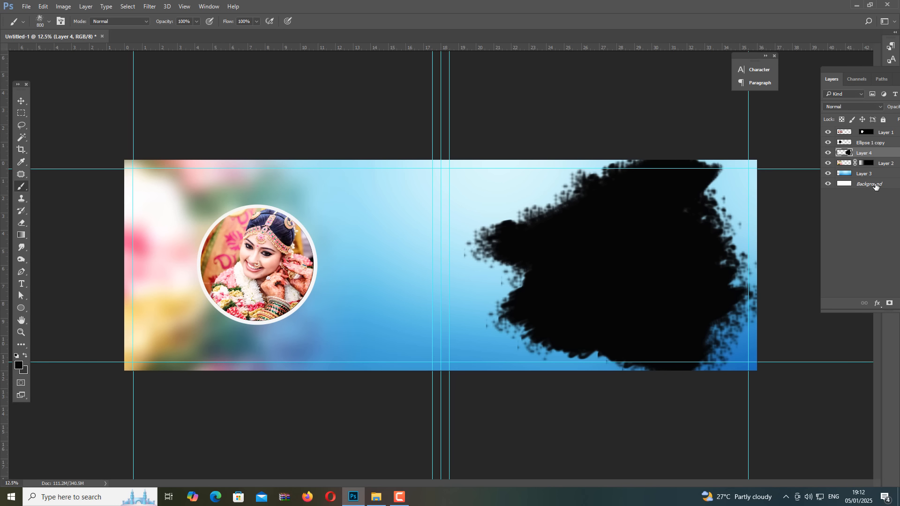
left_click(828, 153)
left_click(828, 152)
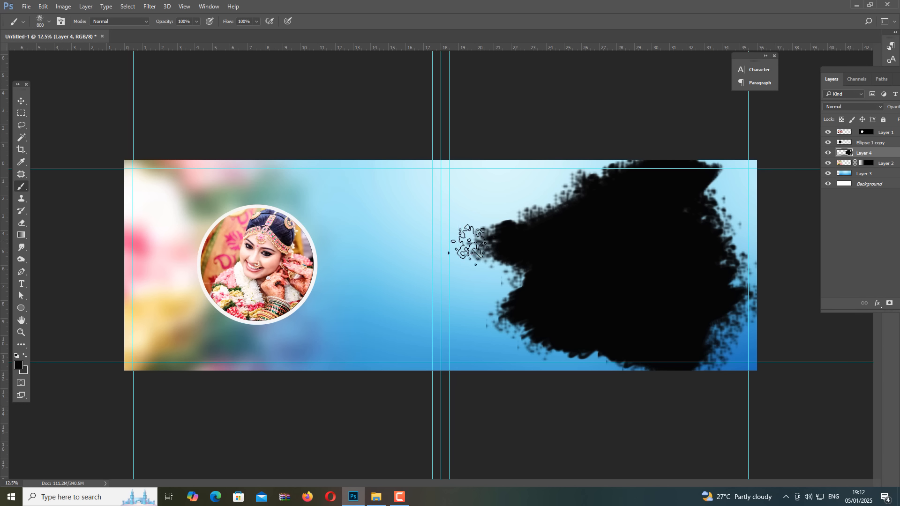
Open the couple photo ending in wedding-reception-1-14.jpg from the Indu folder, select the whole image and close it.
left_click(21, 101)
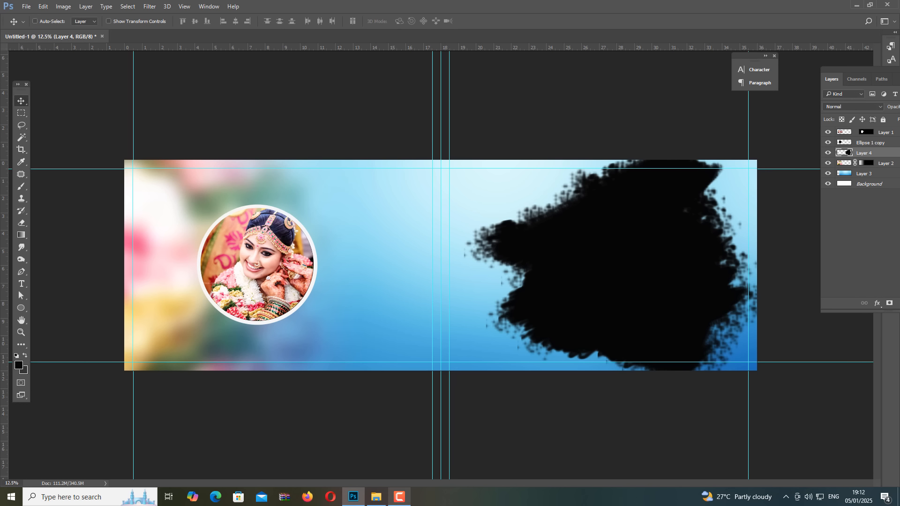
left_click(370, 502)
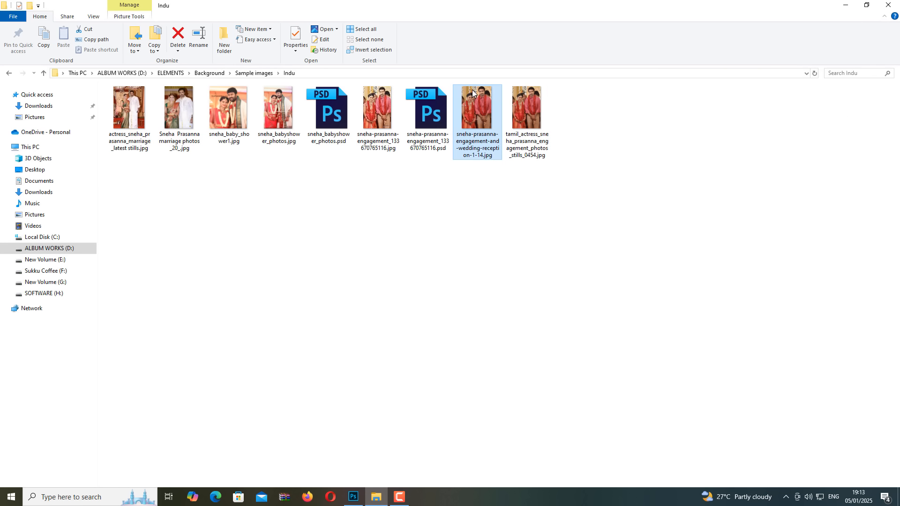
left_click_drag(480, 112, 868, 264)
key("alt+Tab")
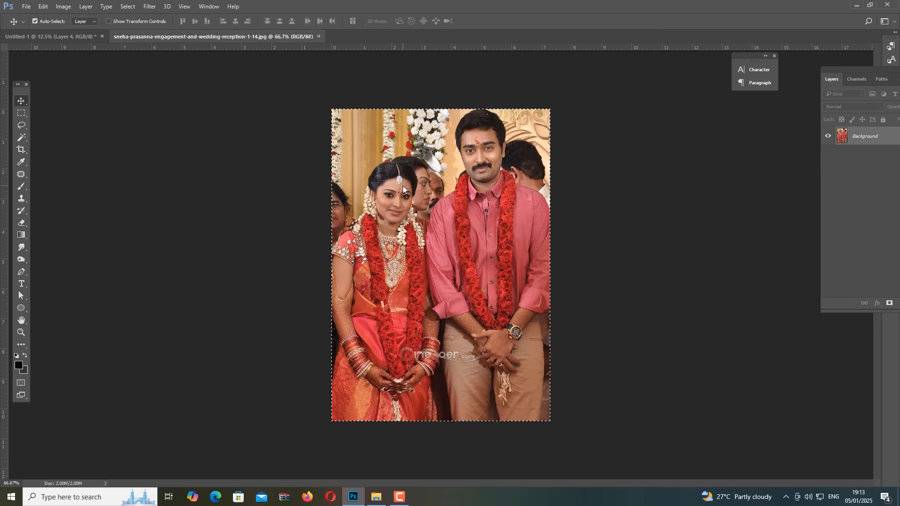
key("ctrl+w")
key("ctrl")
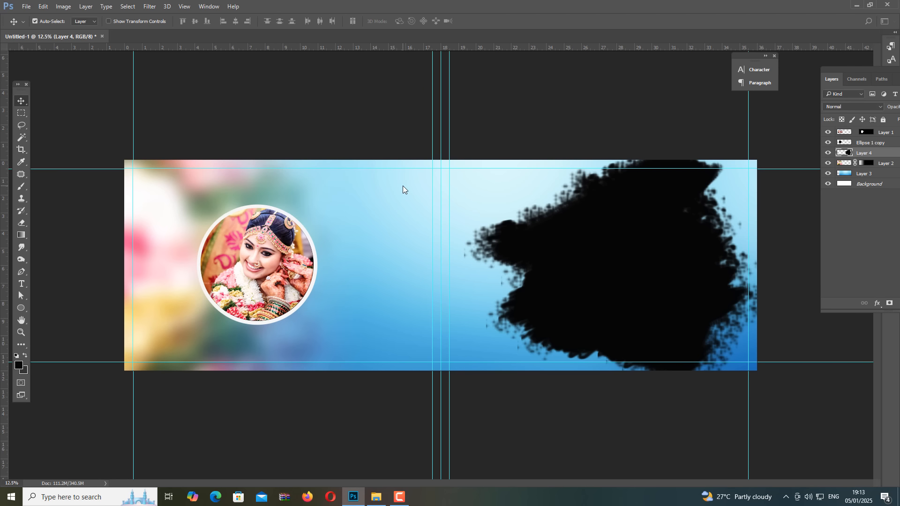
key("ctrl+n")
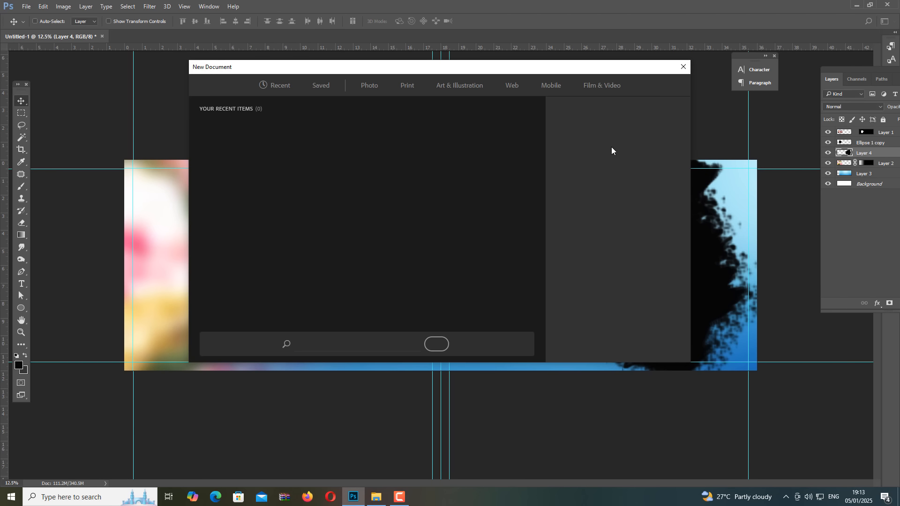
key("Escape")
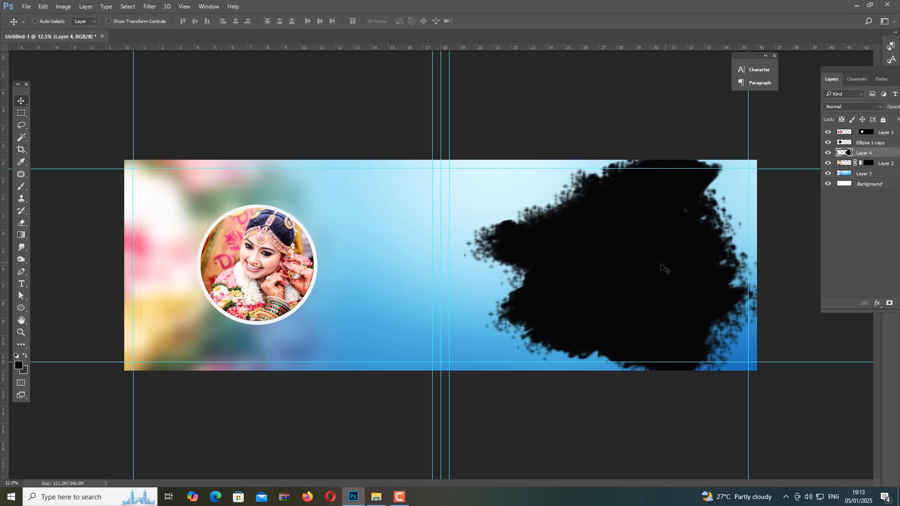
Try to paste the copied couple photo above Layer 4, and undo the paste.
right_click(592, 228)
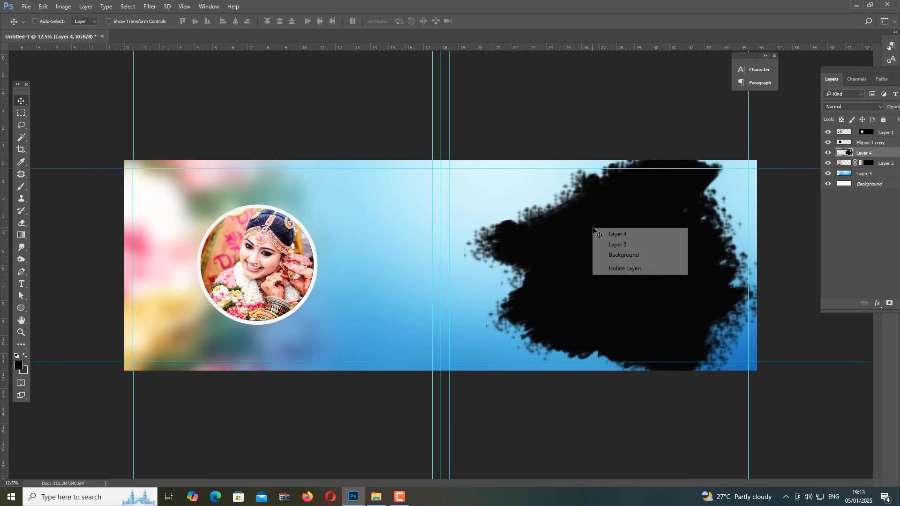
left_click(635, 238)
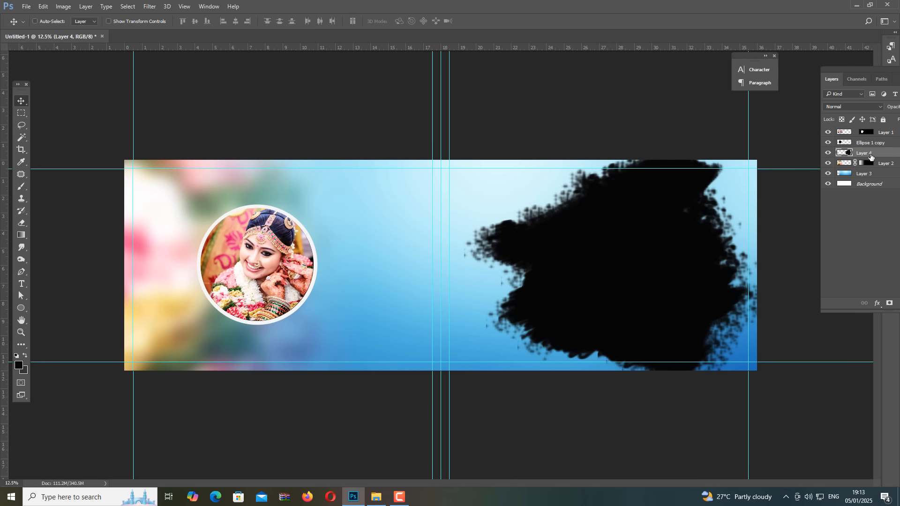
left_click(23, 138)
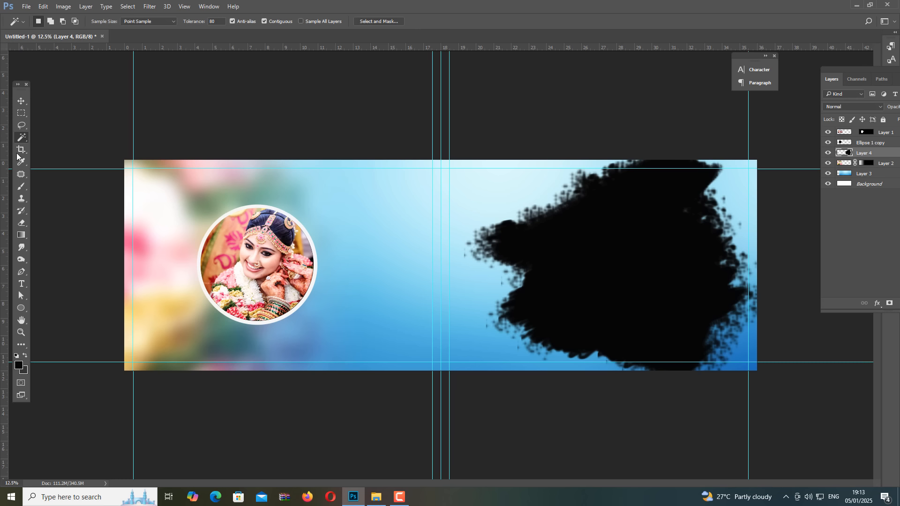
left_click(21, 100)
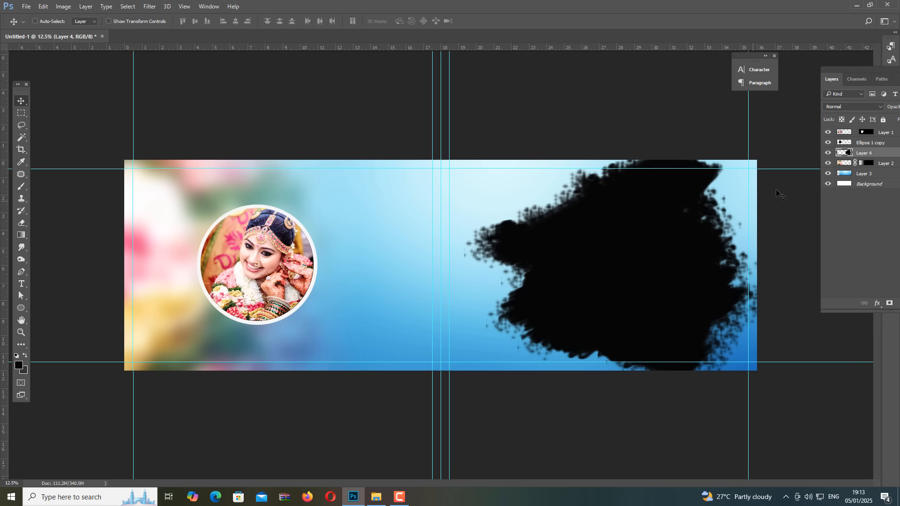
key("ctrl+v")
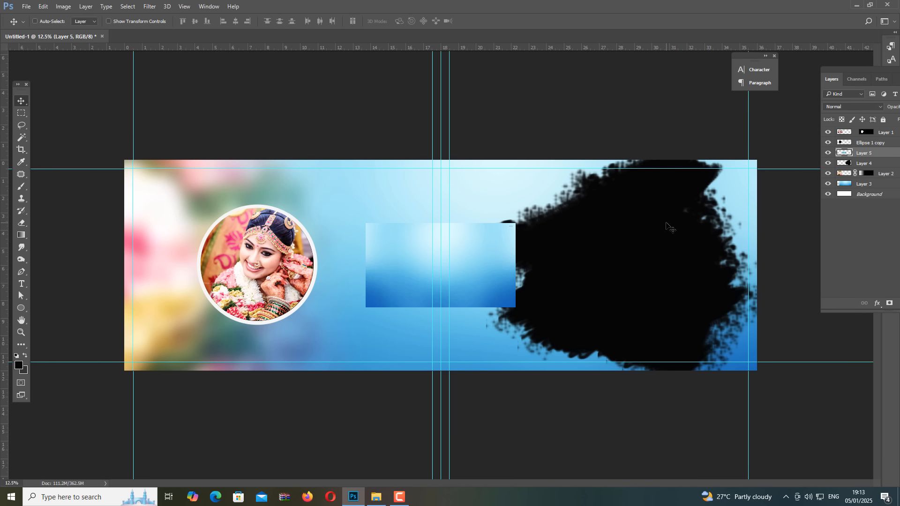
key("ctrl+z")
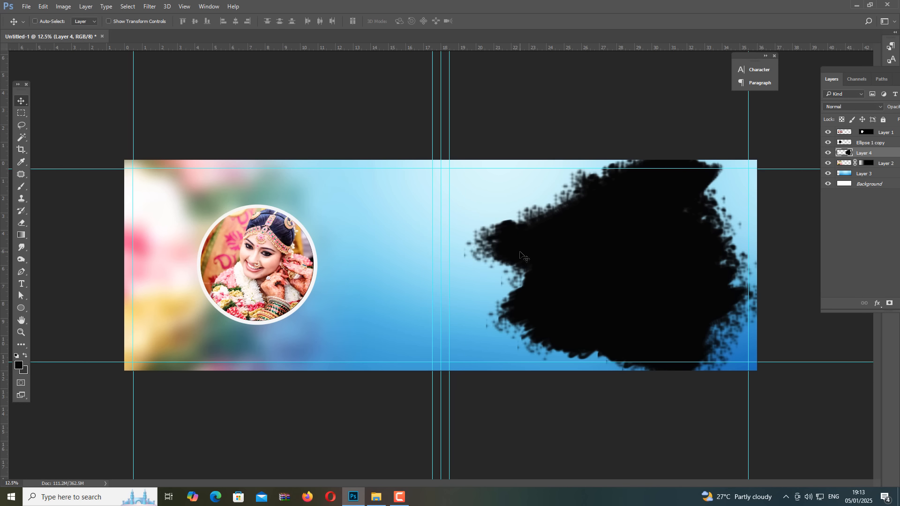
Reopen the couple photo ending in wedding-reception-1-14.jpg, cut its entire image and close the file without saving.
key("alt+Tab")
left_click_drag(500, 180, 761, 265)
left_click_drag(868, 242, 248, 142)
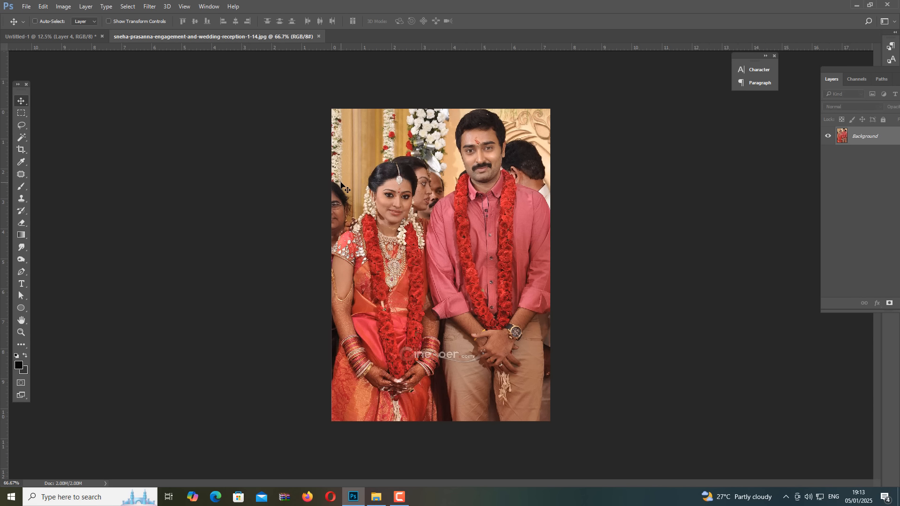
key("ctrl+a")
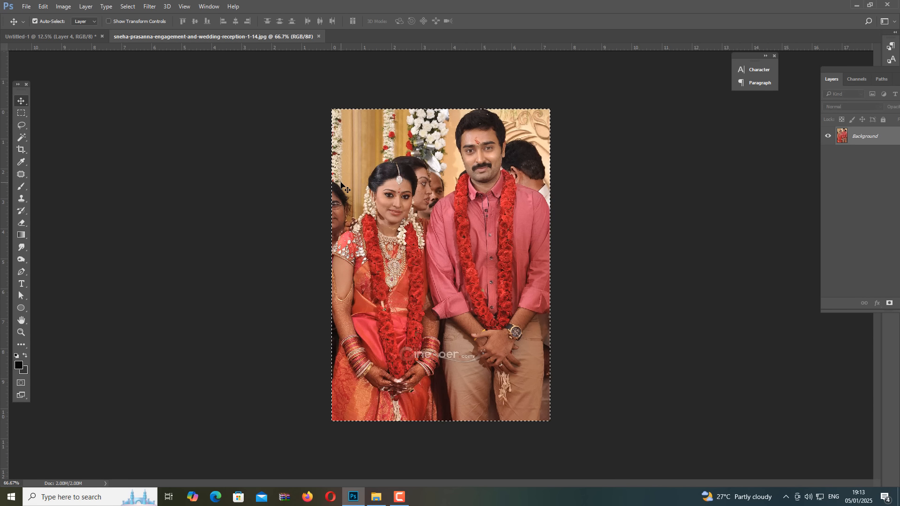
key("ctrl+x")
key("ctrl+w")
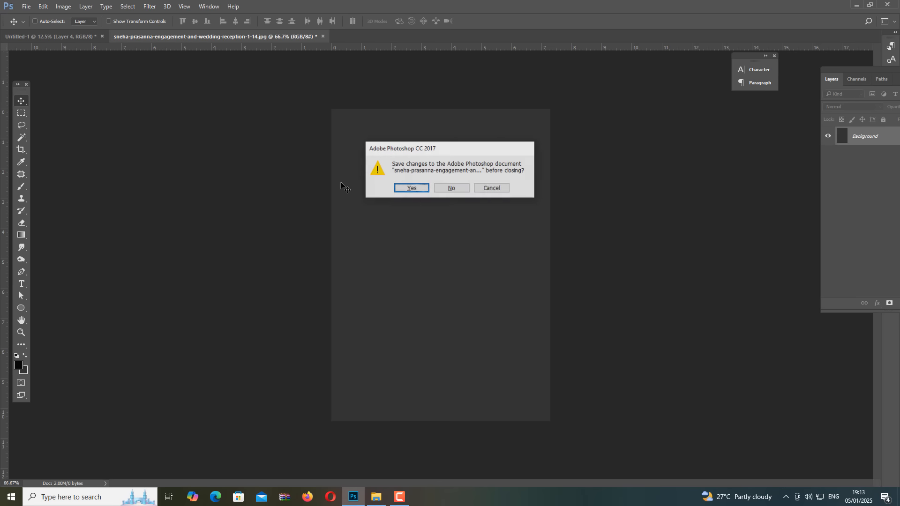
left_click(449, 190)
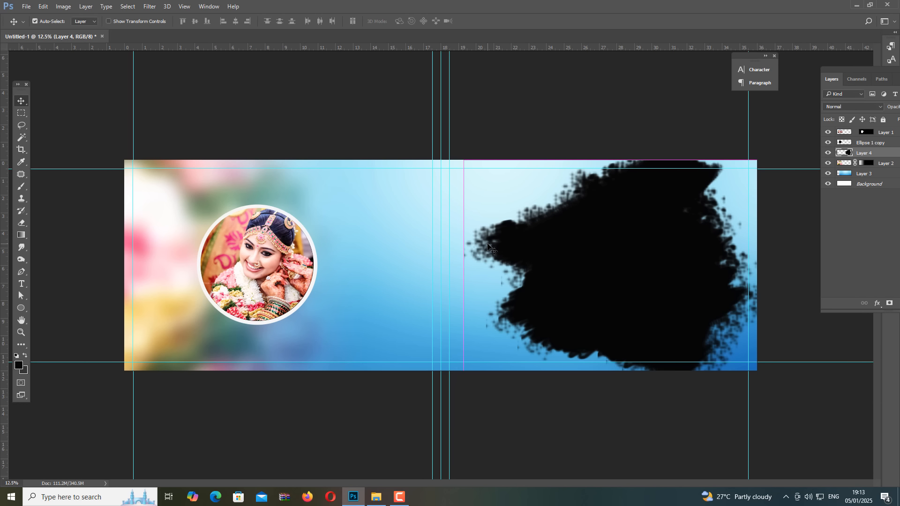
Paste the couple photo above Layer 4 and clip it to the black brush-painted shape.
key("ctrl+v")
mouse_move(469, 270)
left_mouse_down()
mouse_move(583, 267)
mouse_move(566, 230)
left_mouse_up()
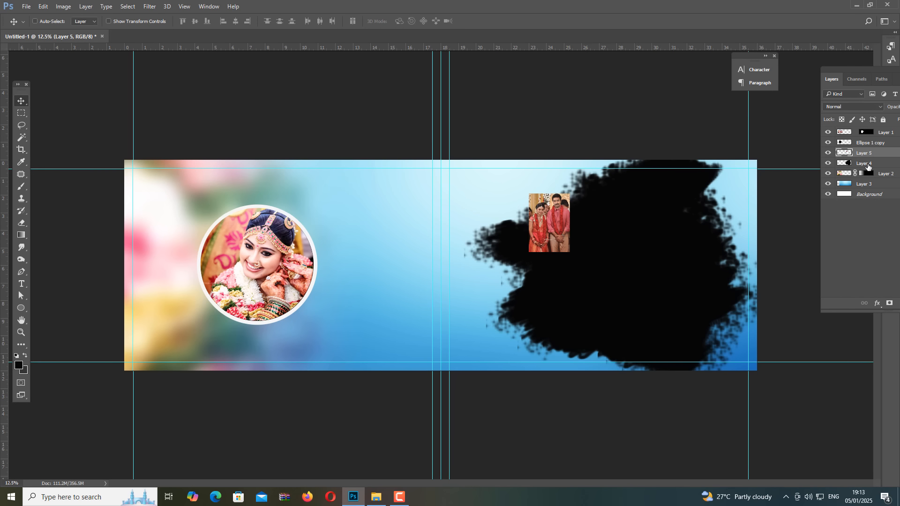
left_click_drag(866, 154, 866, 155)
left_click(866, 156, "alt")
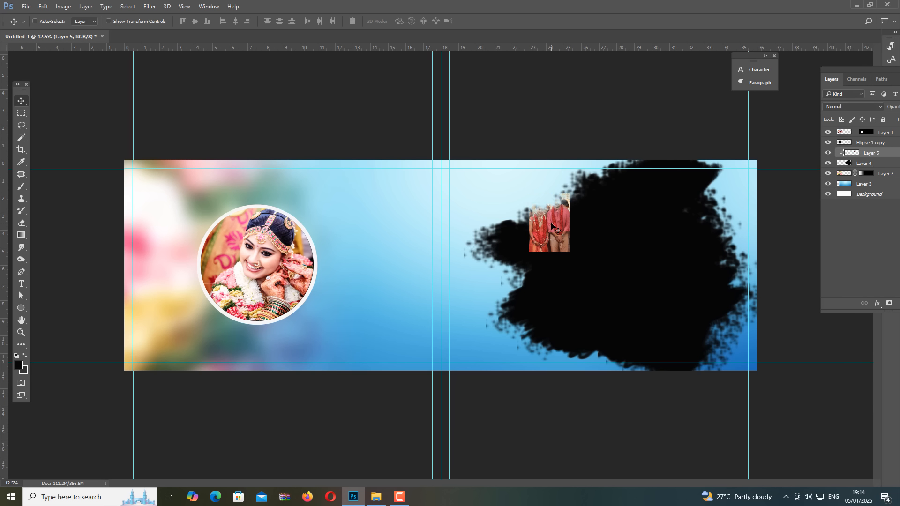
Enlarge the clipped couple photo to fill the brush-painted shape and position it so both faces sit inside.
left_click_drag(553, 226, 598, 274)
key("ctrl+t")
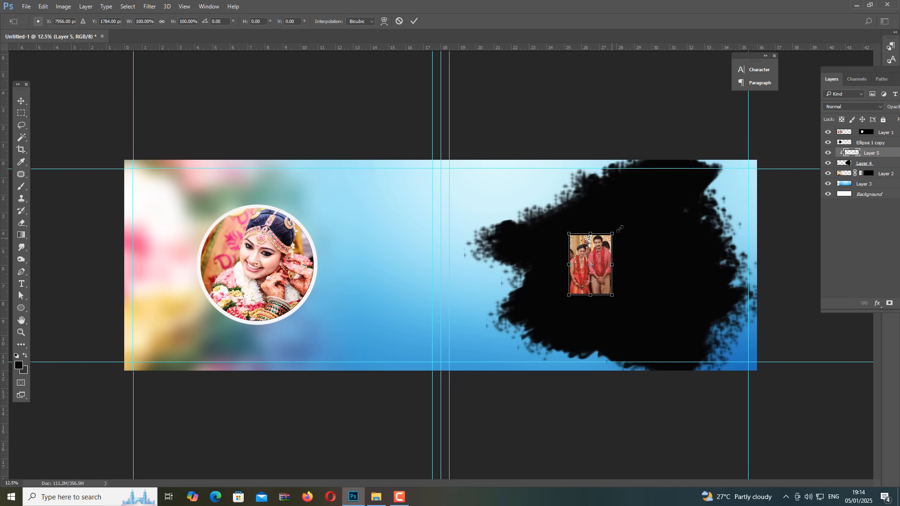
left_click_drag(620, 229, 823, 120)
left_click_drag(642, 242, 665, 325)
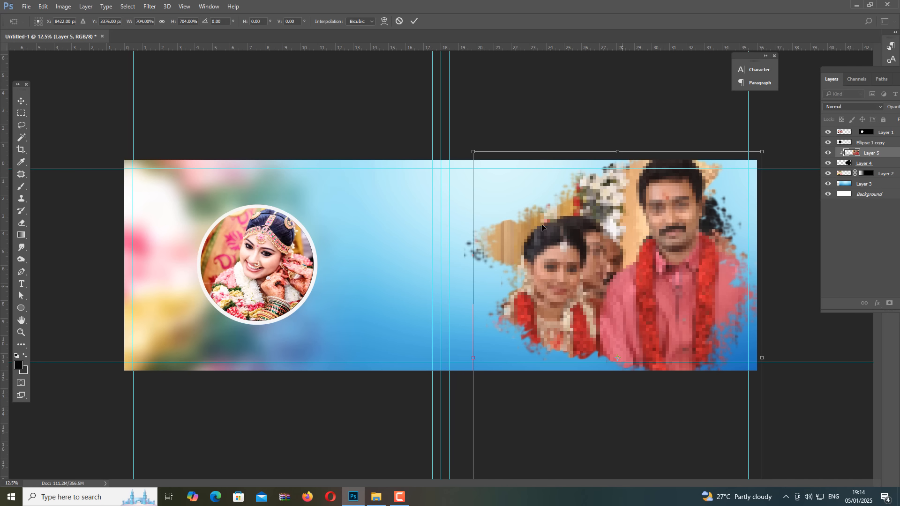
left_click_drag(477, 156, 457, 142)
left_click_drag(733, 307, 726, 328)
key("Return")
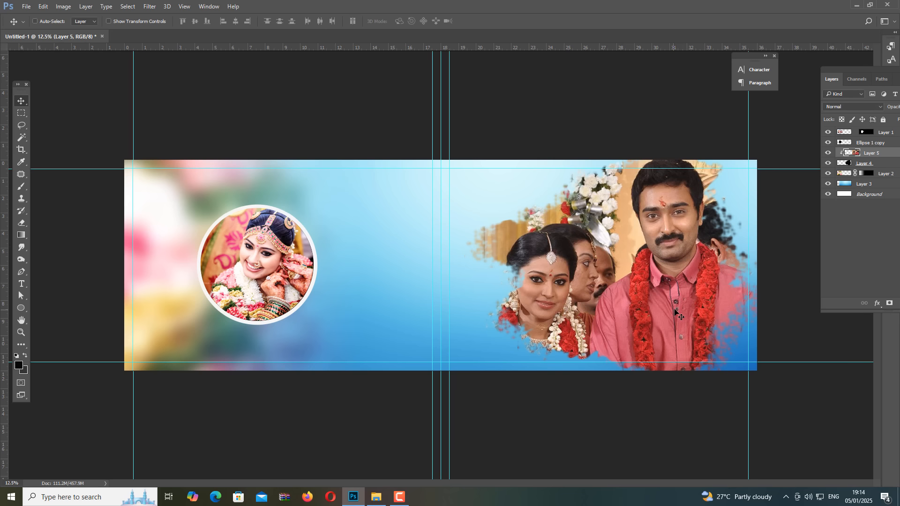
left_click_drag(676, 310, 681, 308)
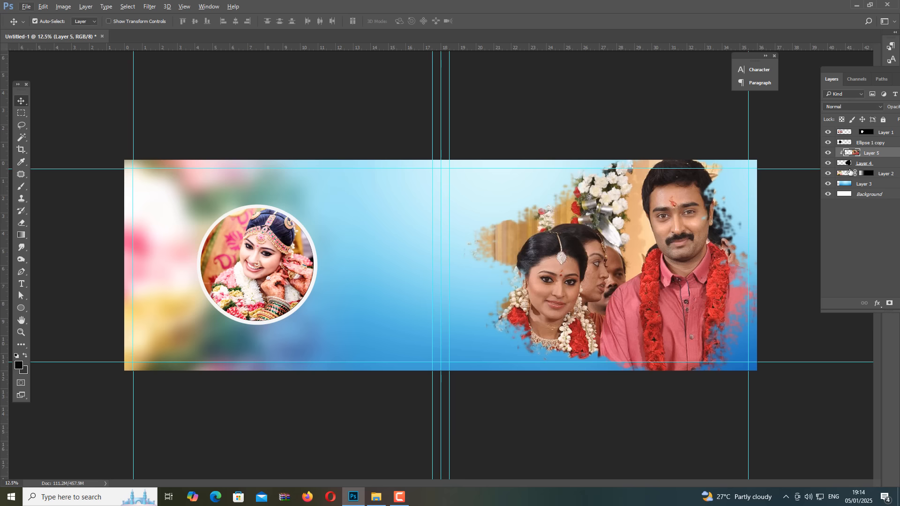
Duplicate Layer 5 beneath Layer 4 and move the unclipped copy across toward the left page.
key("ctrl+j")
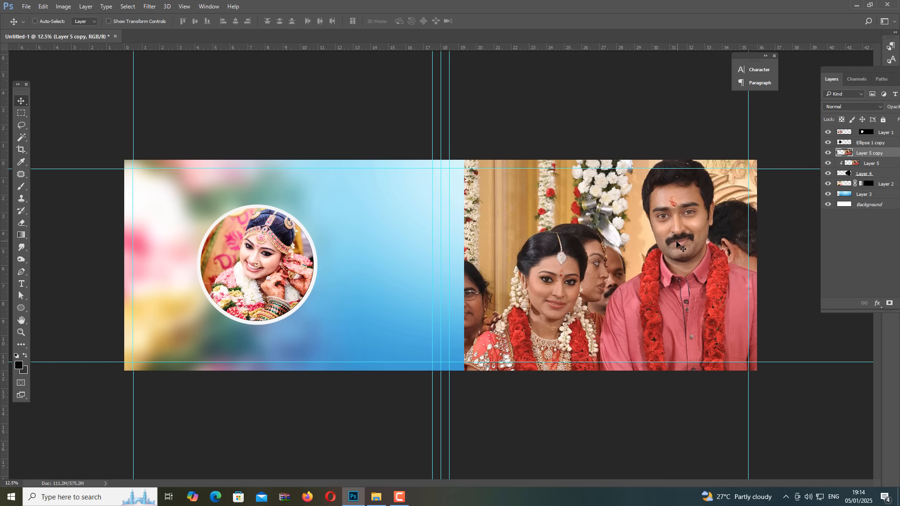
left_click_drag(862, 153, 852, 179)
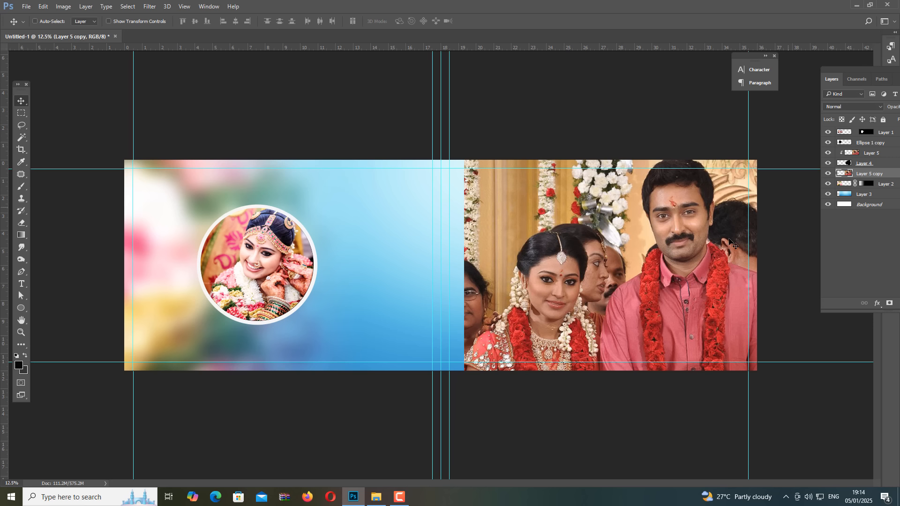
left_click_drag(682, 268, 465, 266)
key("ctrl+z")
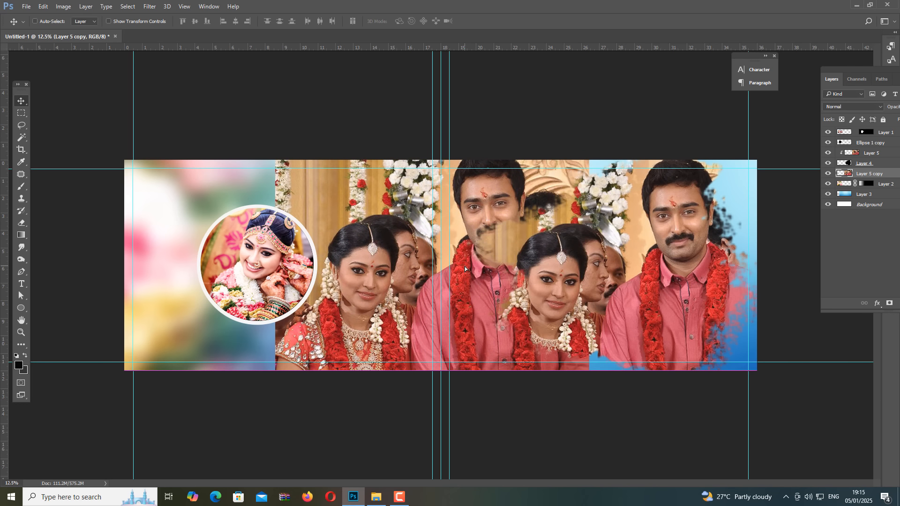
Scale the Layer 5 copy down to about 32.47% and place it between the circular bride photo and the fold.
key("ctrl+t")
left_click_drag(589, 142, 513, 256)
left_click_drag(474, 311, 464, 259)
left_click_drag(501, 204, 472, 247)
left_click_drag(464, 285, 414, 240)
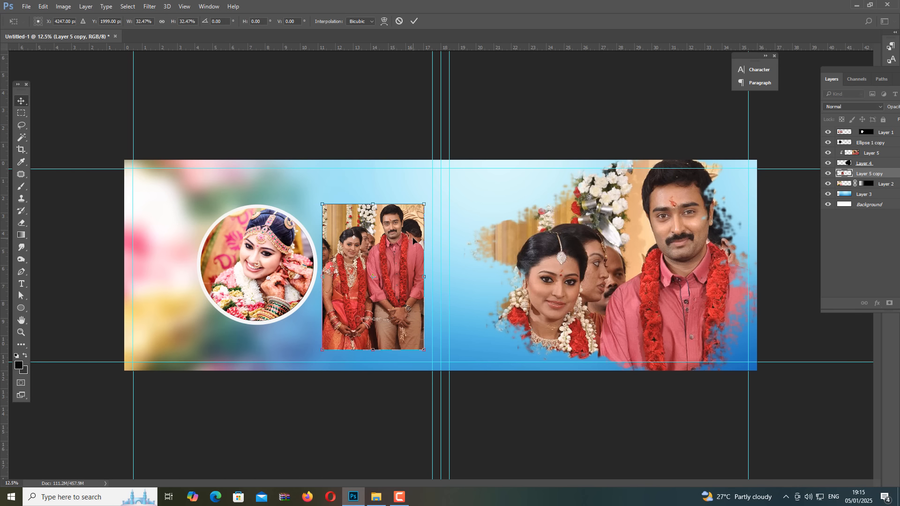
key("Return")
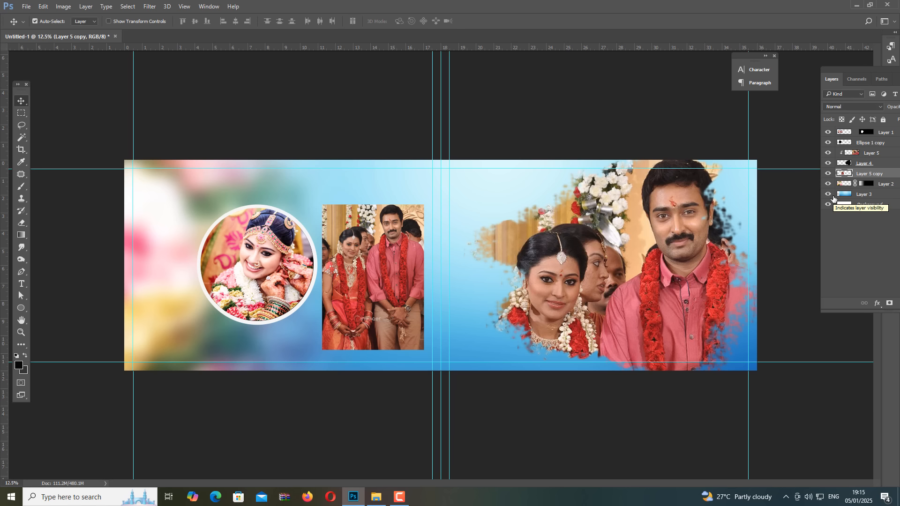
Desaturate the small couple photo and shift it about 0.46 inch toward the fold and 0.46 inch upward.
key("ctrl+shift+u")
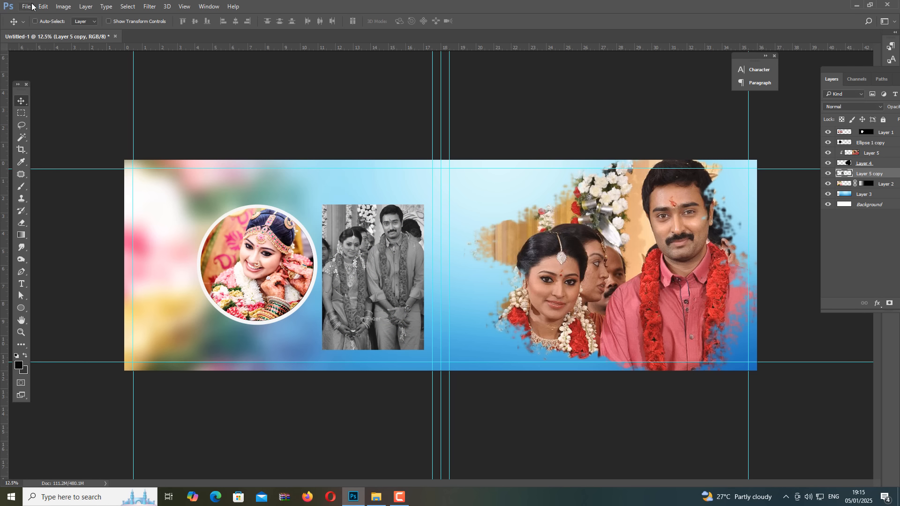
left_click(66, 8)
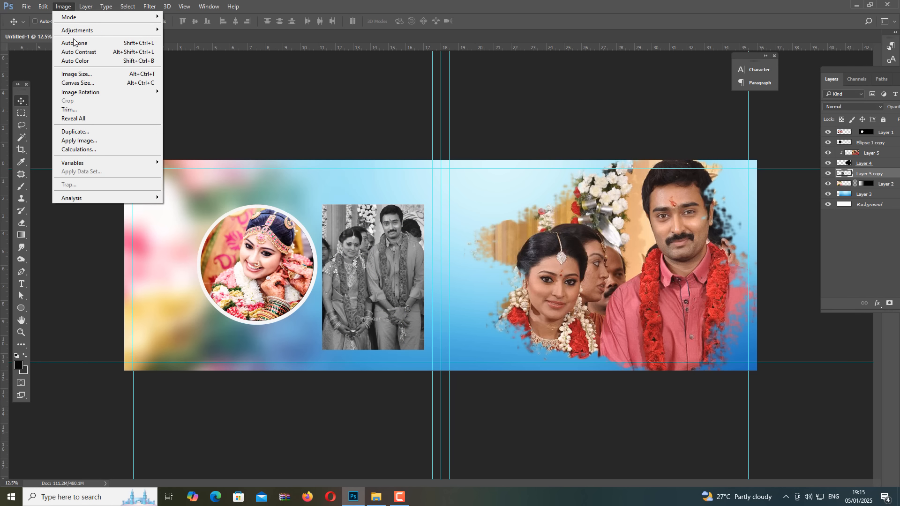
mouse_move(84, 33)
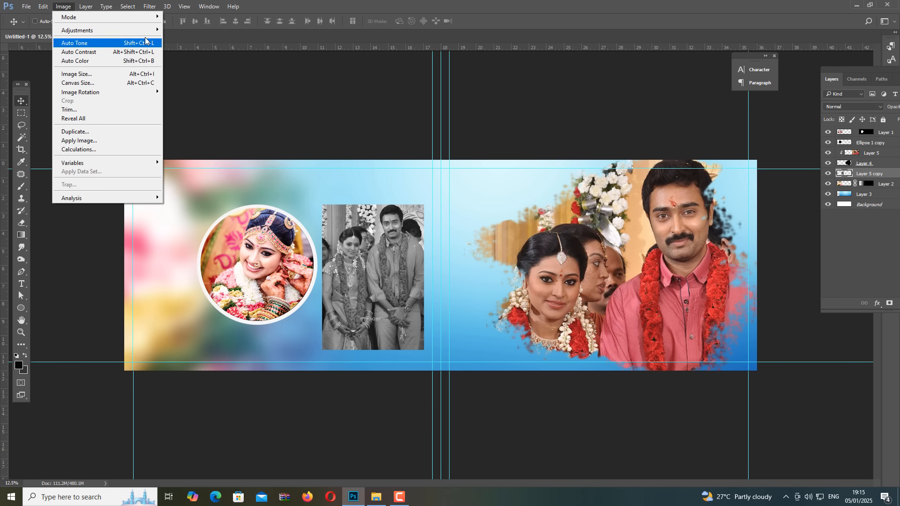
mouse_move(147, 32)
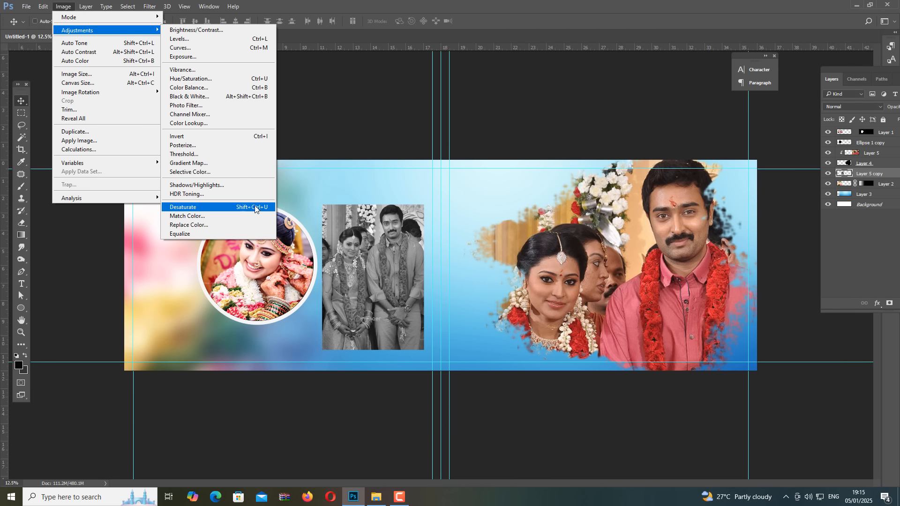
left_click(380, 240)
left_click_drag(379, 268, 388, 260)
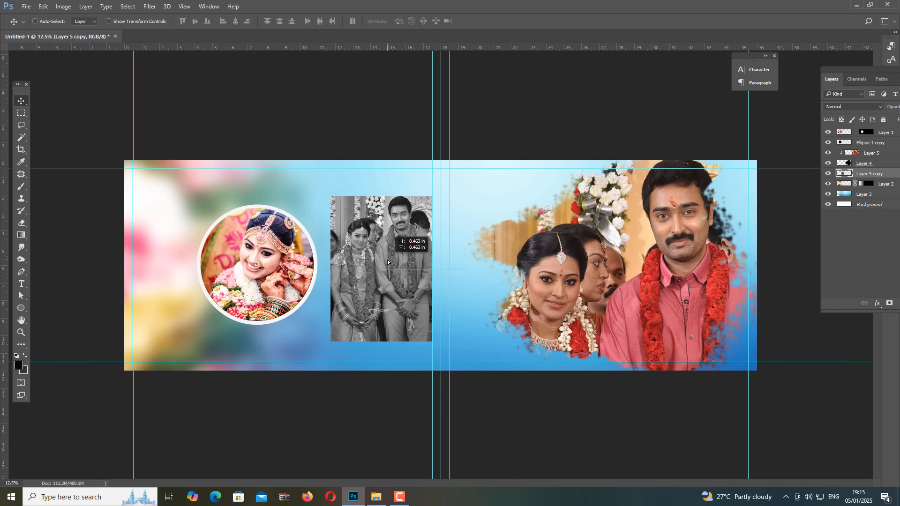
Shift the small black-and-white couple photo slightly away from the fold, toward the circular bride photo.
key("ctrl+plus")
key("ctrl+plus")
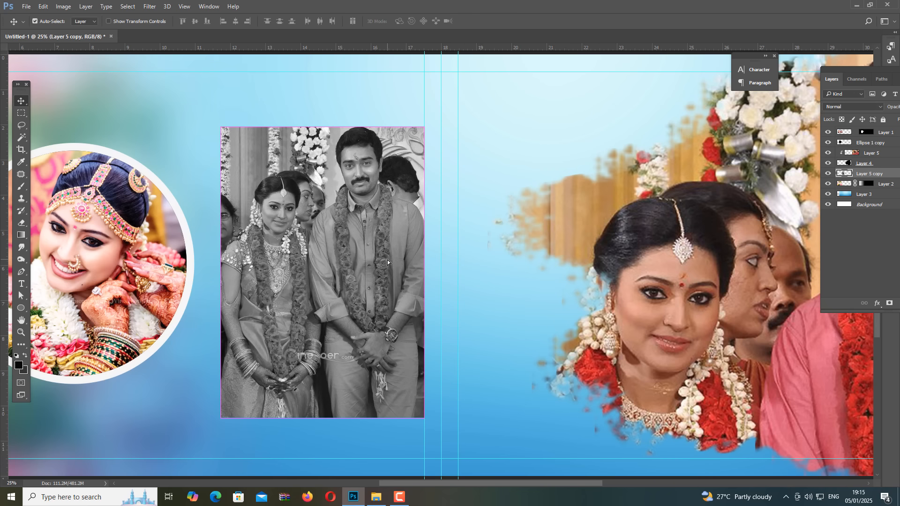
key("ctrl+minus")
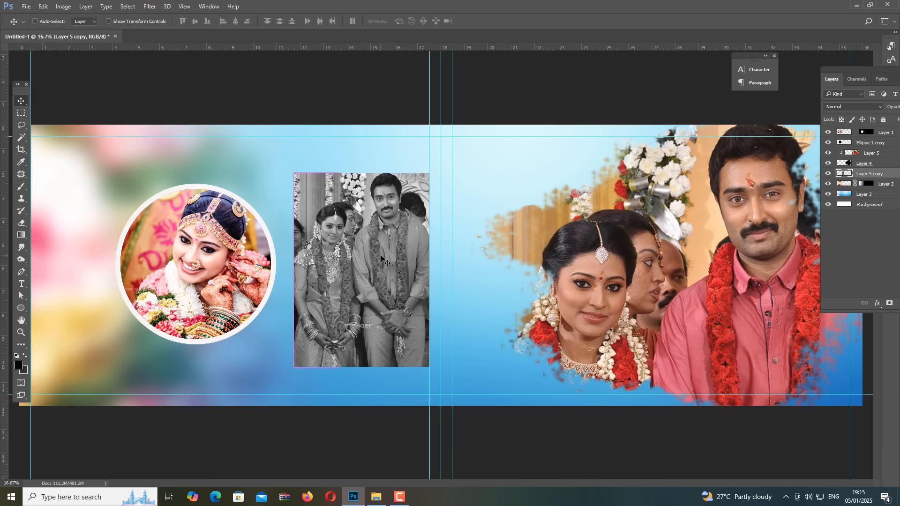
mouse_move(355, 264)
left_mouse_down()
mouse_move(453, 277)
mouse_move(336, 269)
mouse_move(369, 262)
left_mouse_up()
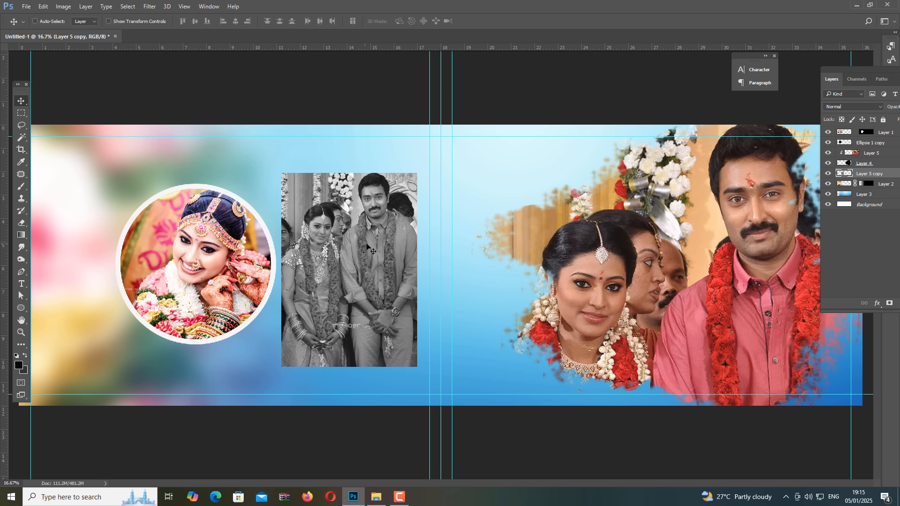
Scale the black-and-white couple photo to 93.28%, nudged toward the fold and slightly down, and open its blend mode options.
key("ctrl+t")
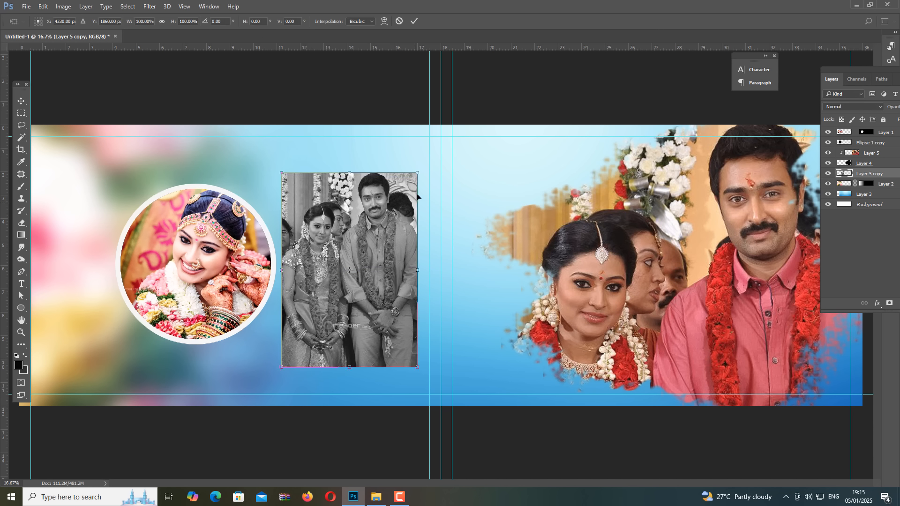
left_click_drag(417, 172, 412, 179)
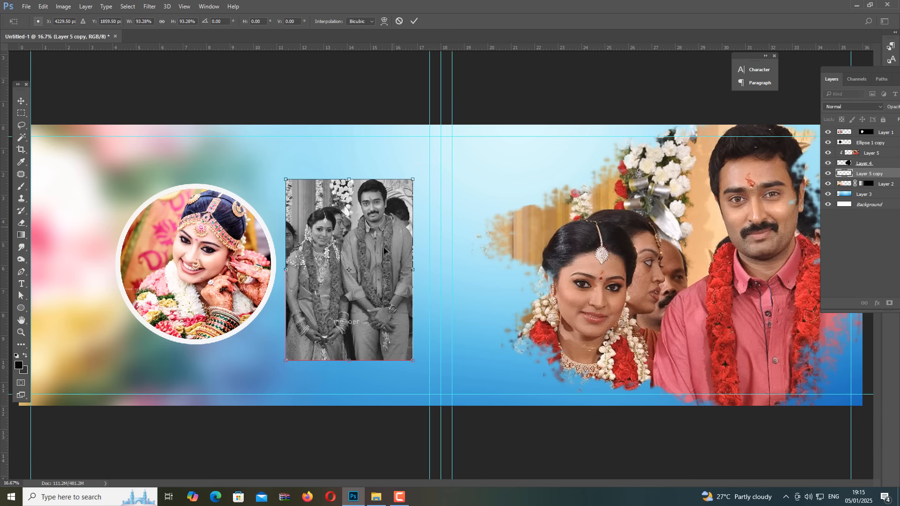
left_click_drag(383, 250, 392, 256)
key("Return")
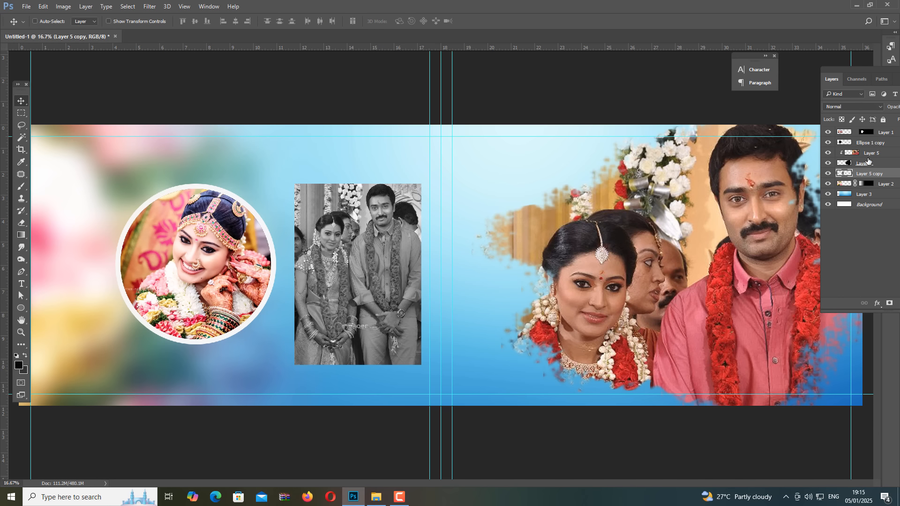
left_click(860, 107)
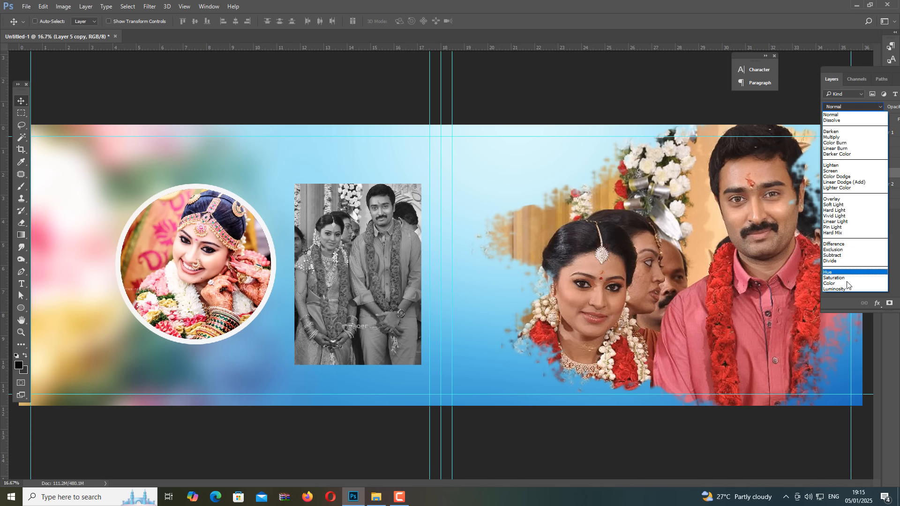
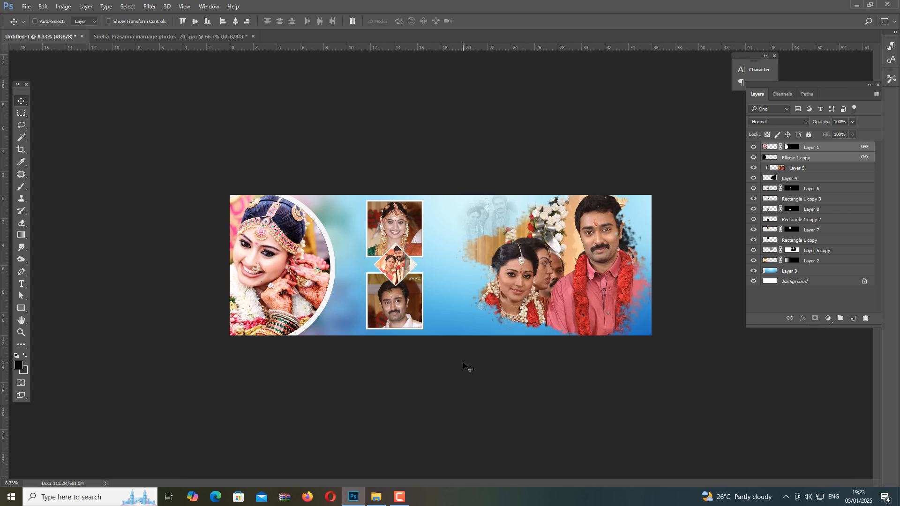
Add the text HAPPY beside the groom's square portrait and set its font to Mayor.
left_click(399, 497)
left_click(569, 461)
key("t")
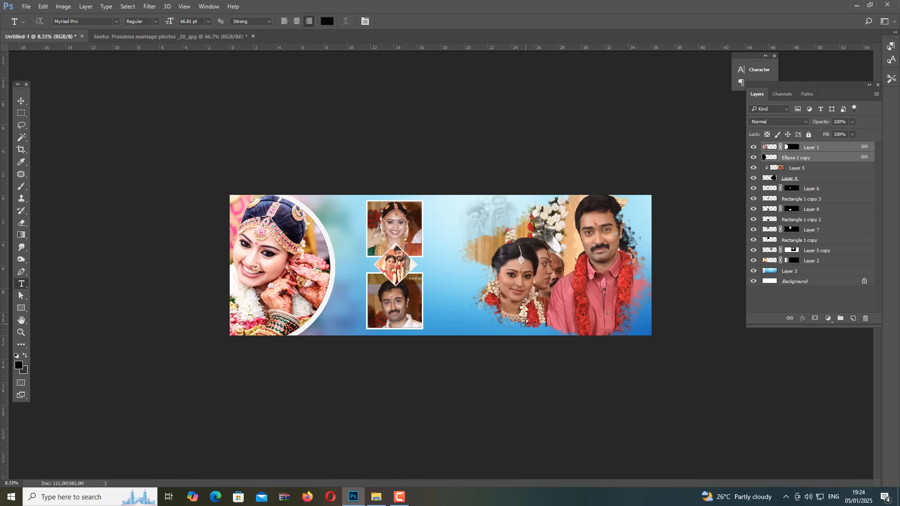
left_click(438, 319)
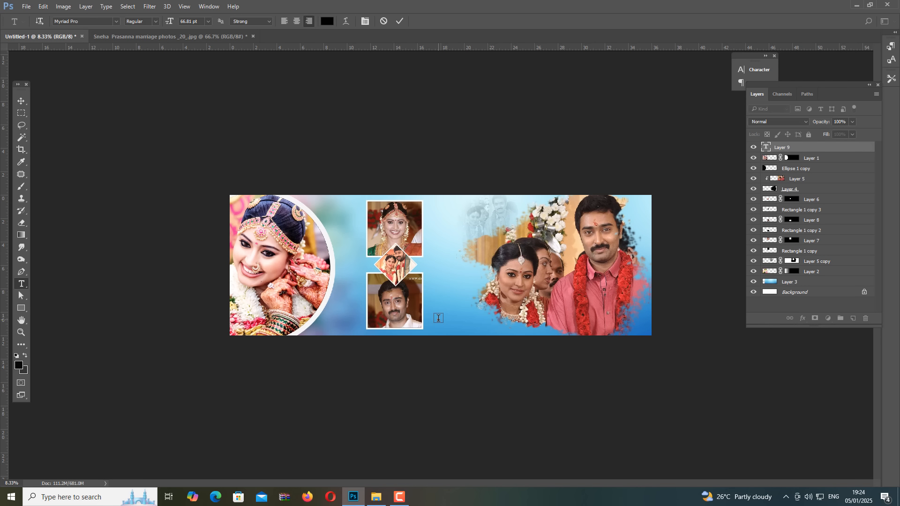
type("HAPPY")
key("ctrl+a")
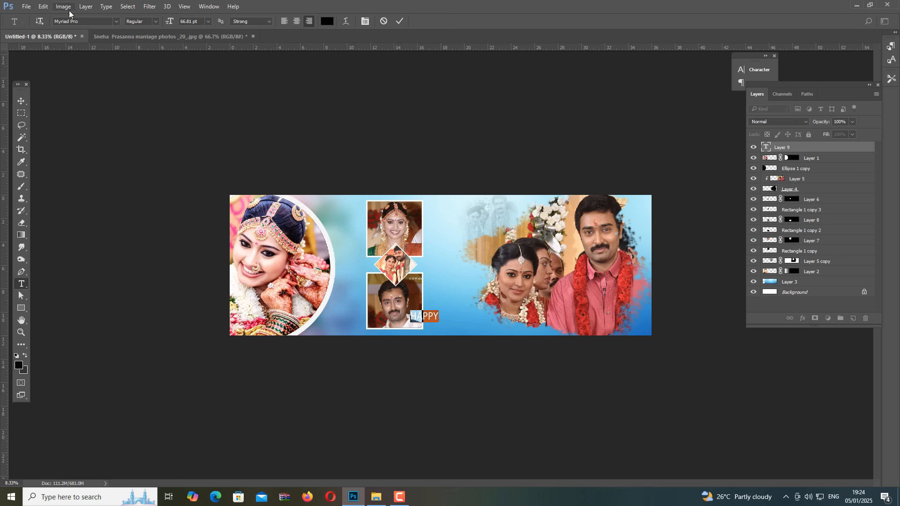
left_click(115, 25)
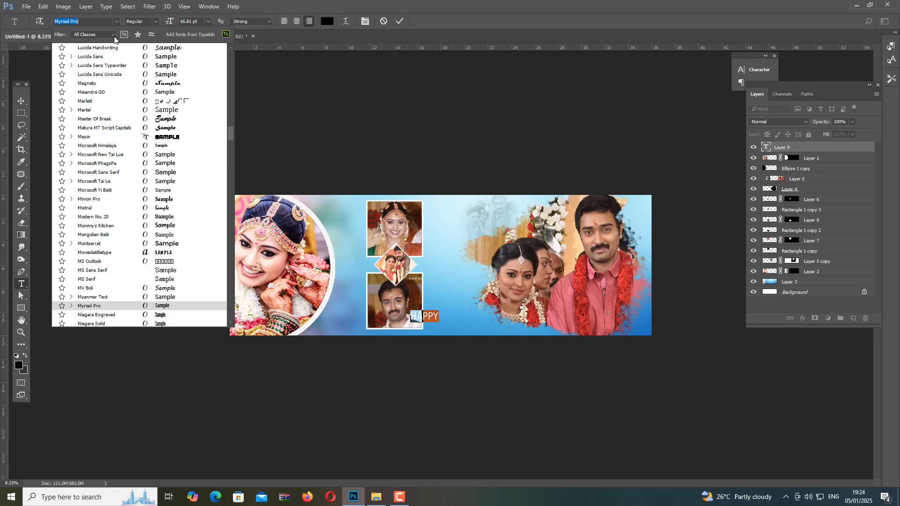
left_click(168, 138)
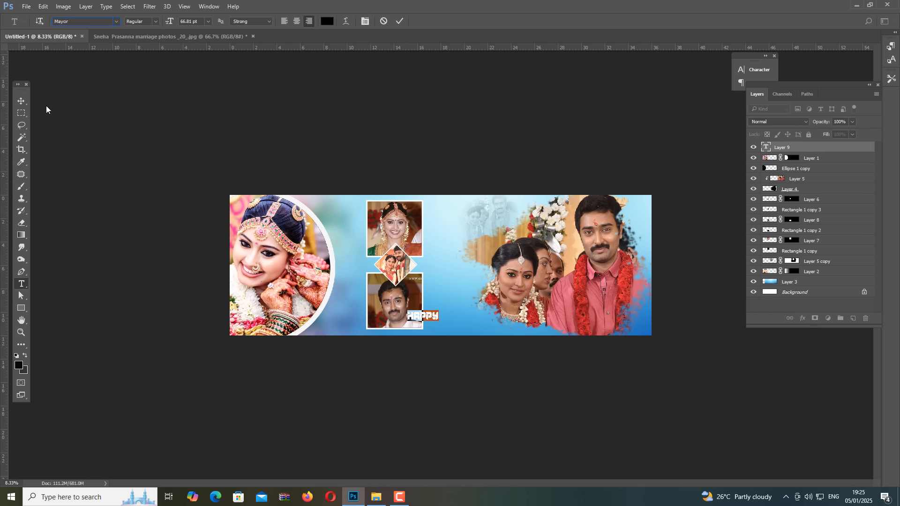
Scale the HAPPY text to 271.13%, rotate it -90°, and centre it vertically between the square portraits and the brush-shaped couple photo.
left_click_drag(429, 313, 466, 257)
key("ctrl+t")
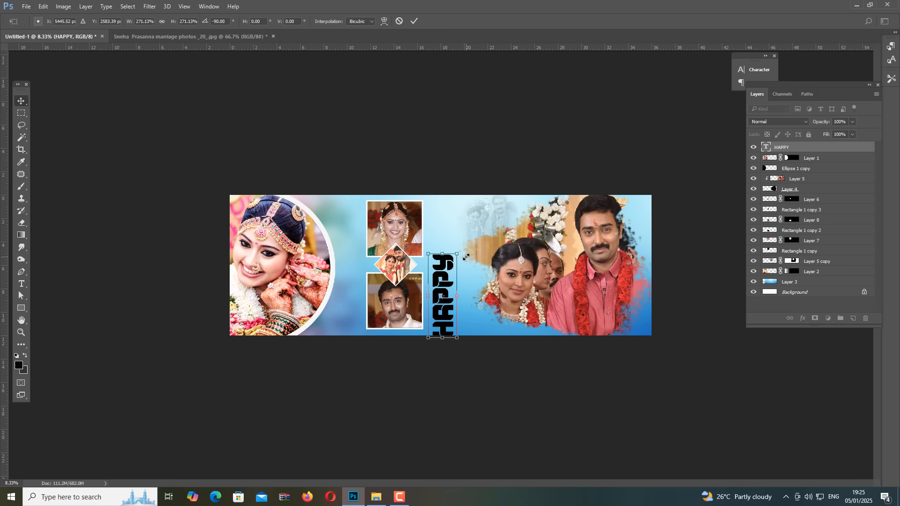
key("Return")
left_click_drag(450, 299, 450, 274)
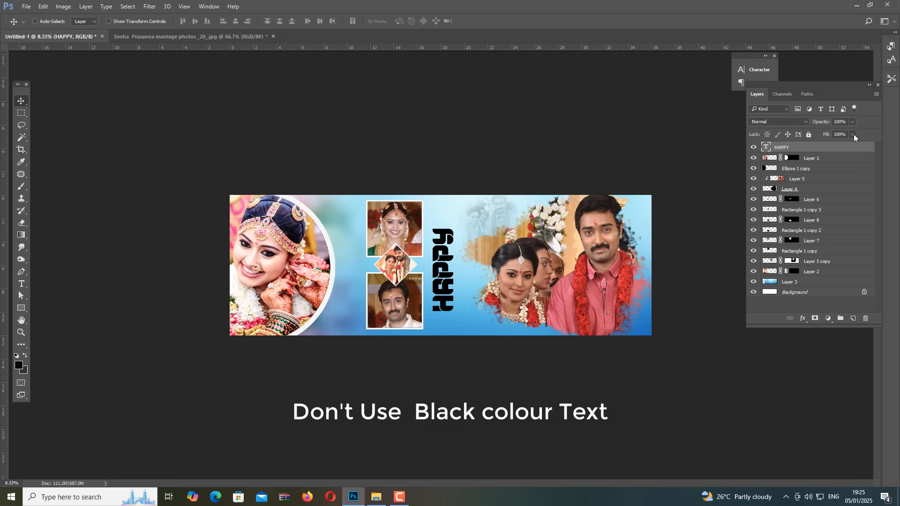
Rotate the HAPPY text back to horizontal and place it across the lower edge of the circular bride photo.
key("ctrl+t")
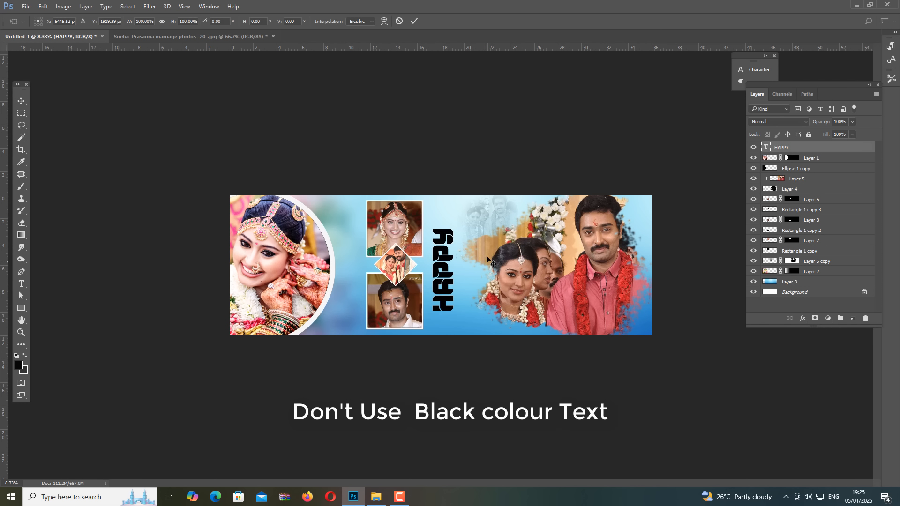
left_click_drag(489, 236, 467, 311)
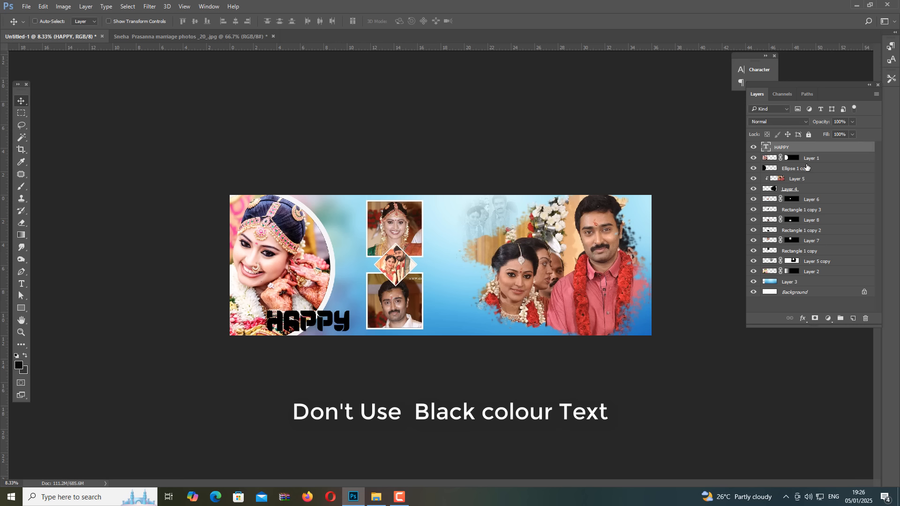
Duplicate the HAPPY text layer and place the copy between Layer 1 and Ellipse 1 copy.
key("ctrl")
key("alt")
key("ctrl")
key("ctrl+j")
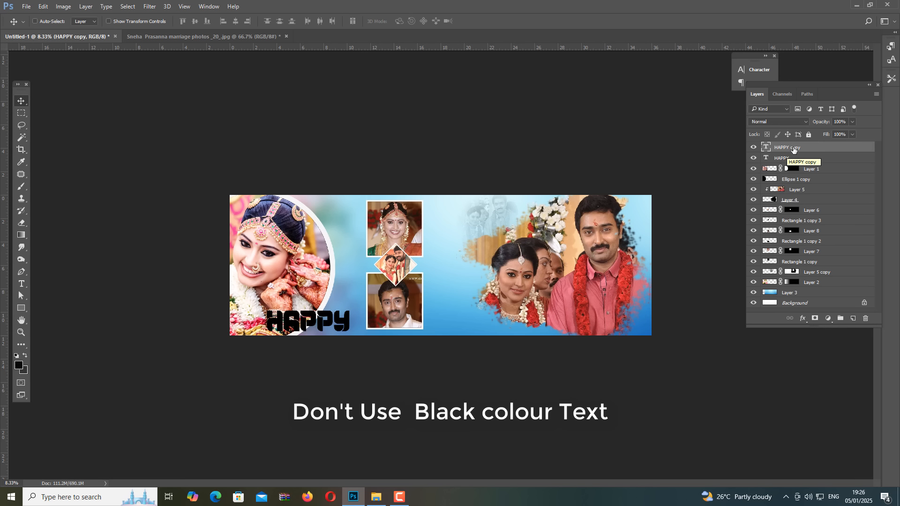
left_click_drag(788, 148, 796, 174)
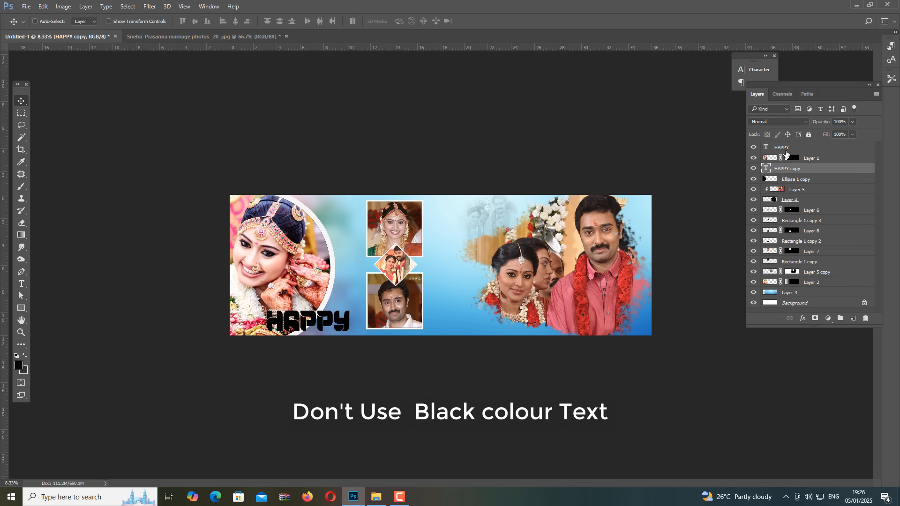
Clip the original HAPPY text layer to Layer 1 and reduce its fill to 0%.
left_click(793, 149)
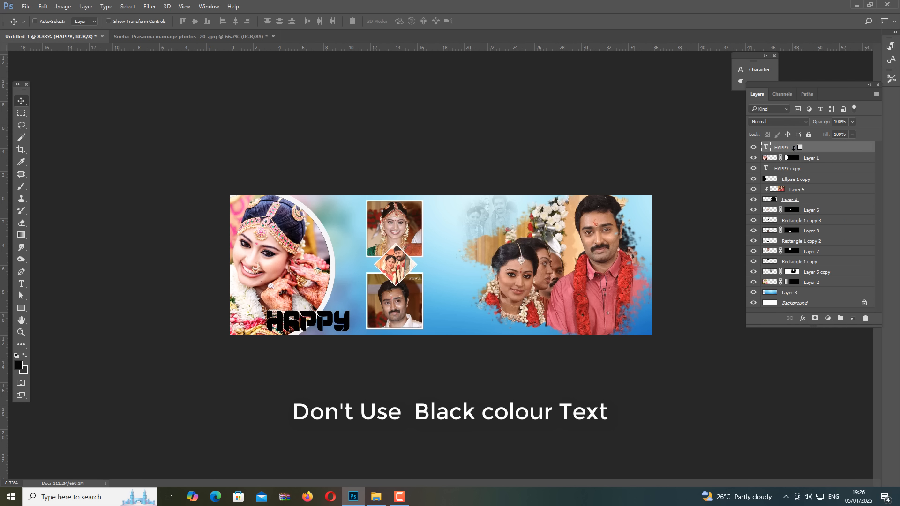
left_click(795, 149, "alt")
left_click(852, 135)
left_click_drag(851, 144, 803, 143)
Add a 24 px inside Stroke to the original HAPPY layer in pinkish red #f13166 sampled from the bride photo.
double_click(831, 148)
left_click(397, 216)
left_click(529, 236)
left_click(318, 258)
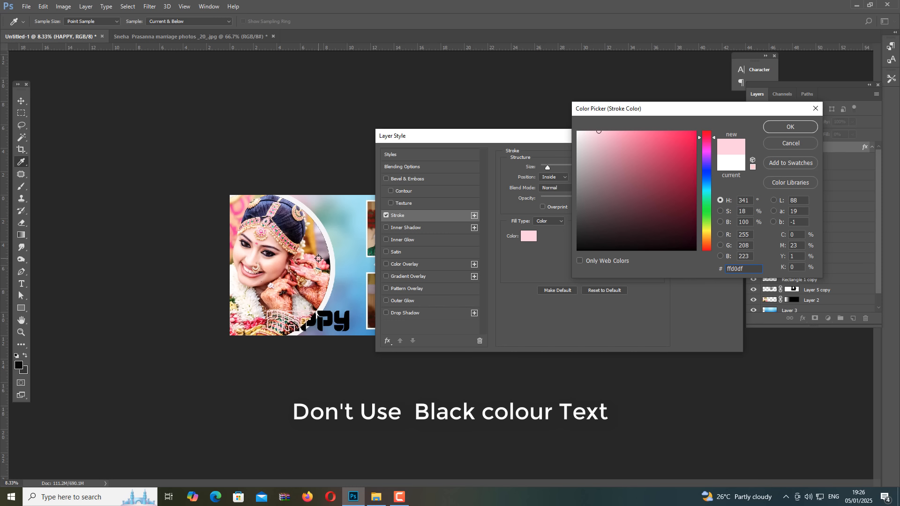
left_click(256, 323)
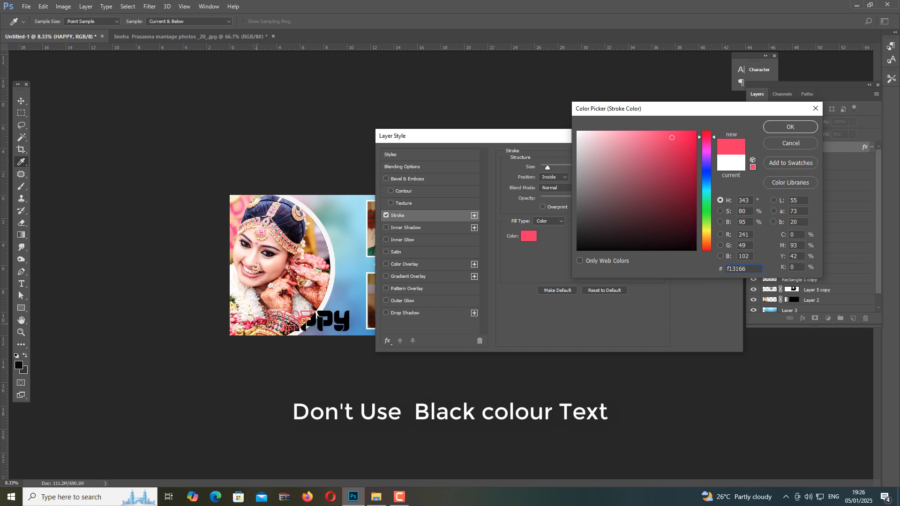
left_click(775, 128)
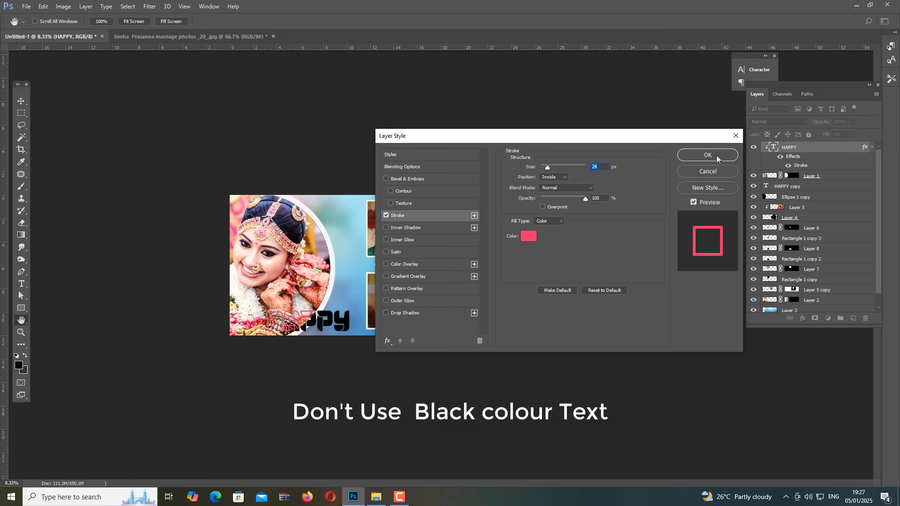
left_click(717, 156)
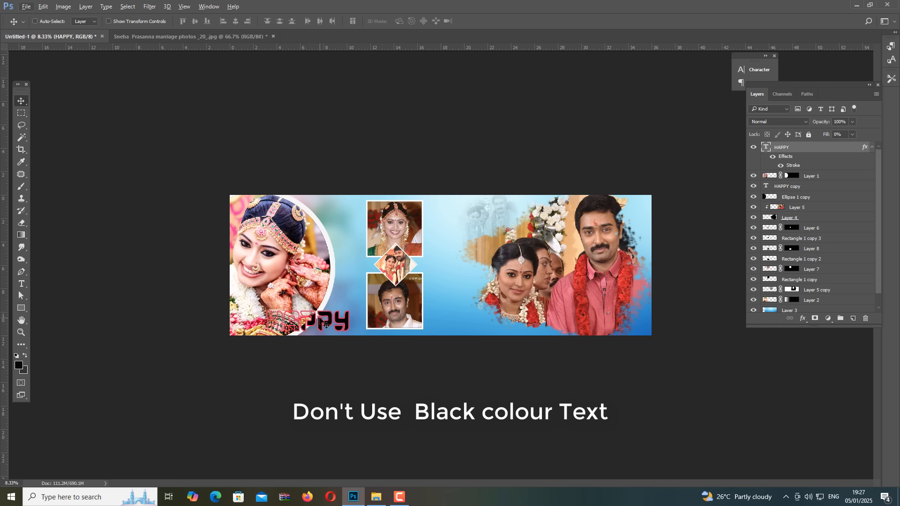
key("ctrl+plus")
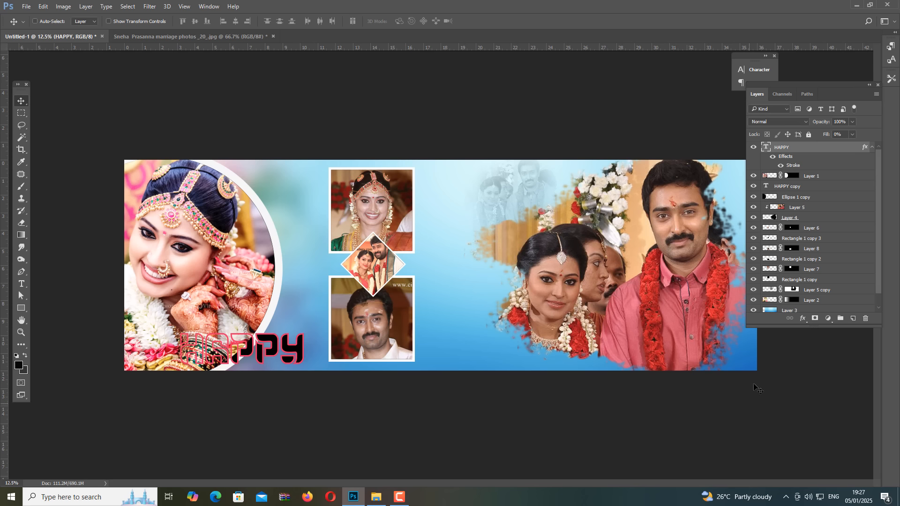
left_click(803, 318)
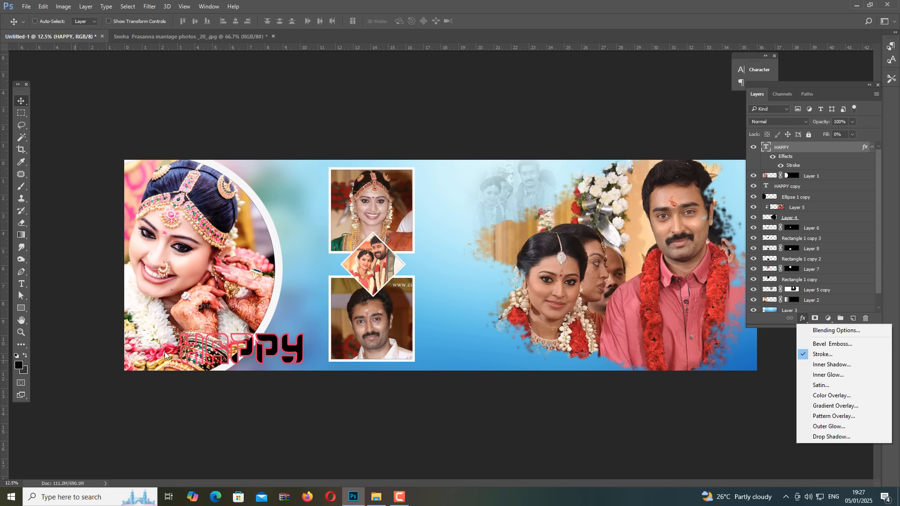
left_click(834, 192)
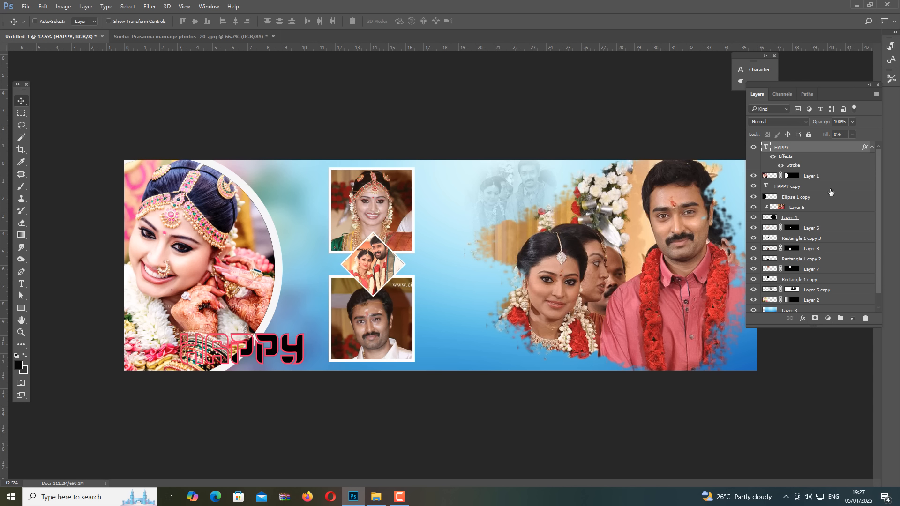
left_click(830, 190)
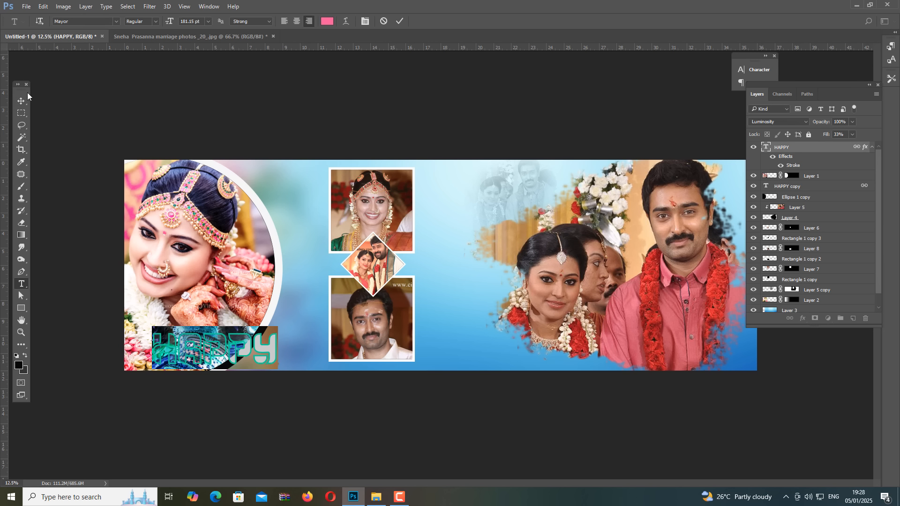
Finish editing the HAPPY text with the Move tool and check the whole spread.
left_click(21, 104)
key("ctrl+minus")
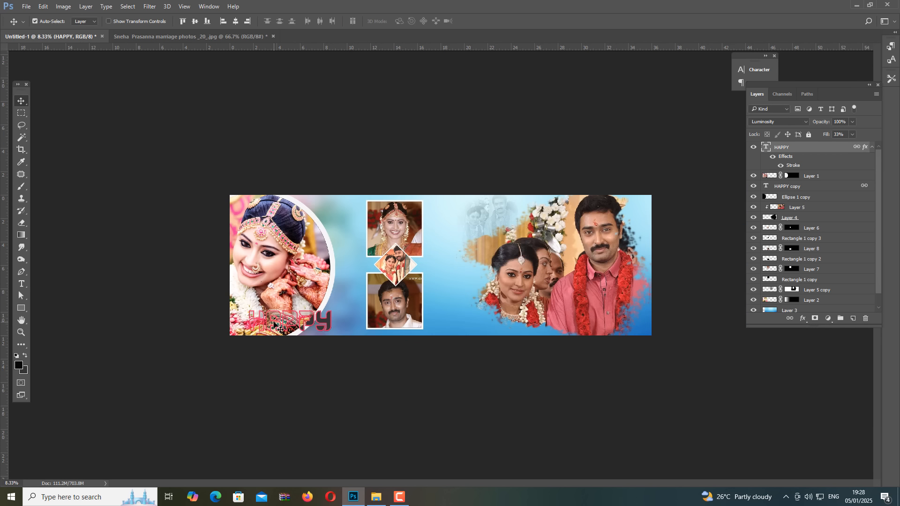
key("ctrl+minus")
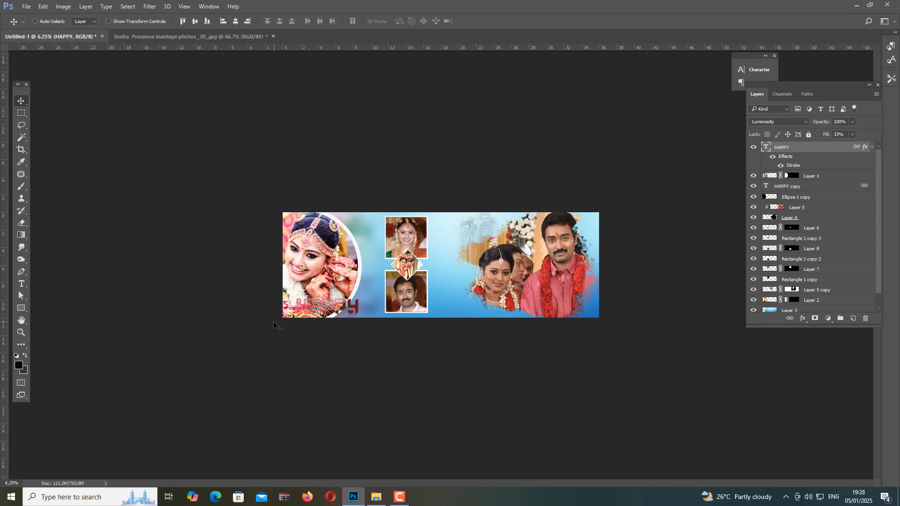